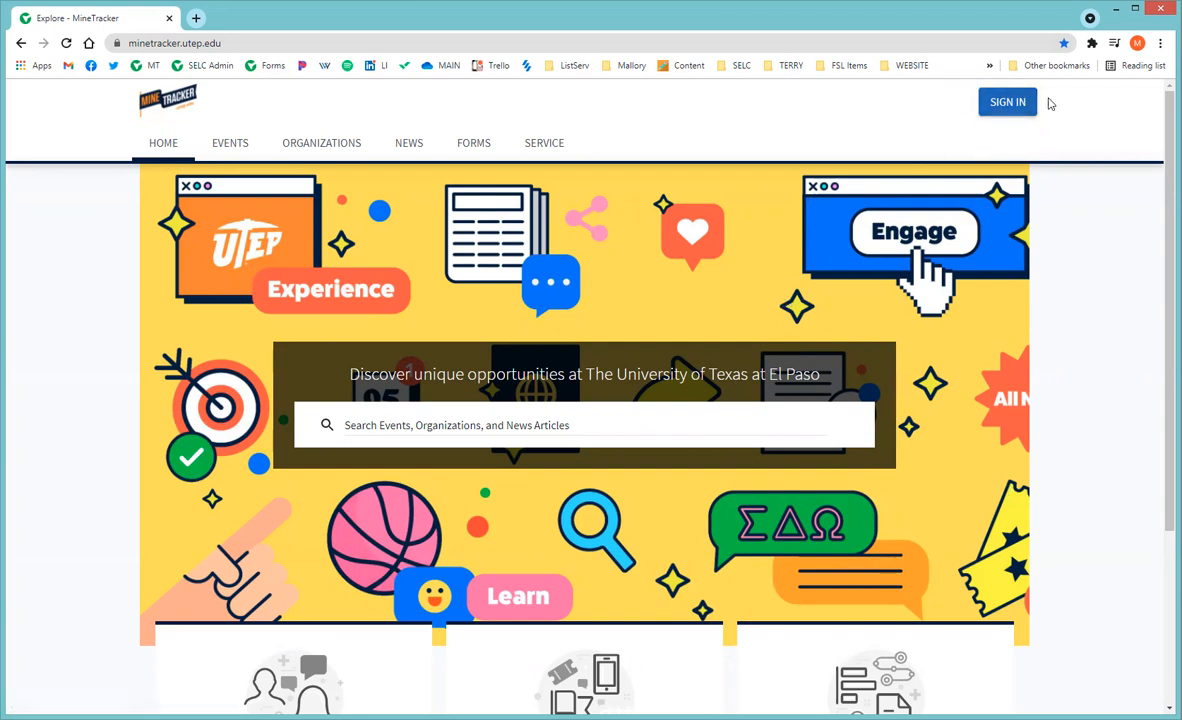
Sign in to MineTracker and open the Test Organization membership page in a new tab.
{"action": "left_click", "coordinate": [1005, 103]}
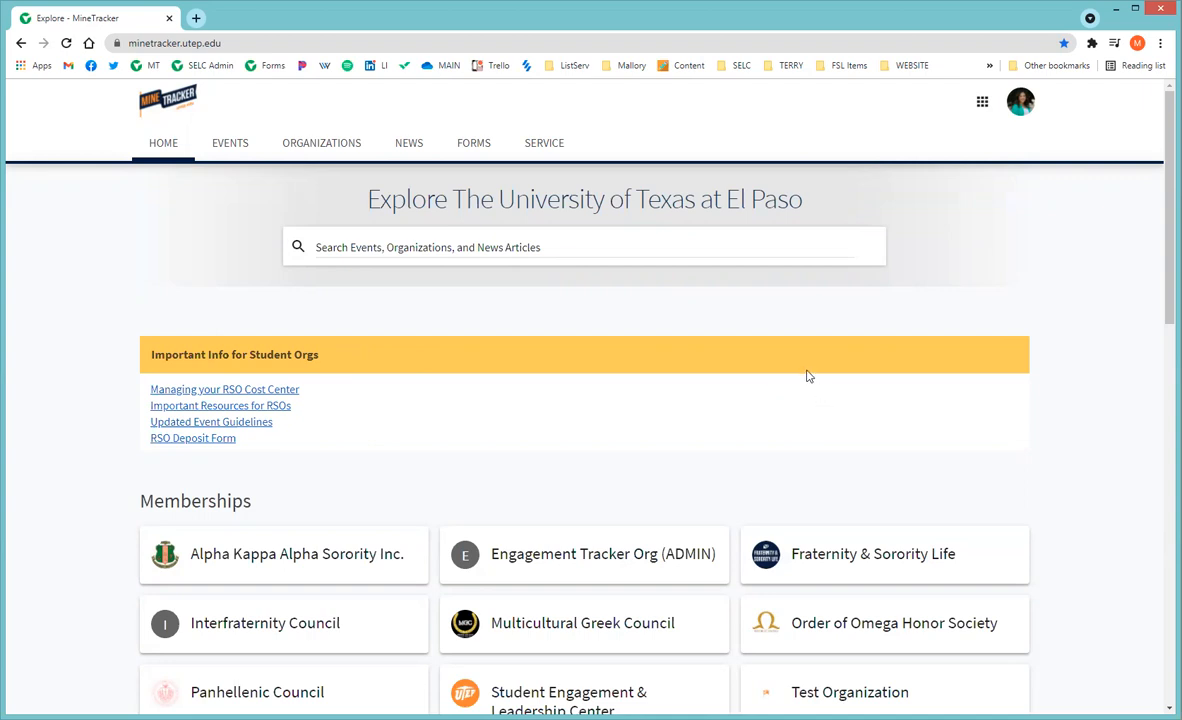
{"action": "scroll", "coordinate": [802, 374], "scroll_direction": "down", "scroll_amount": 2}
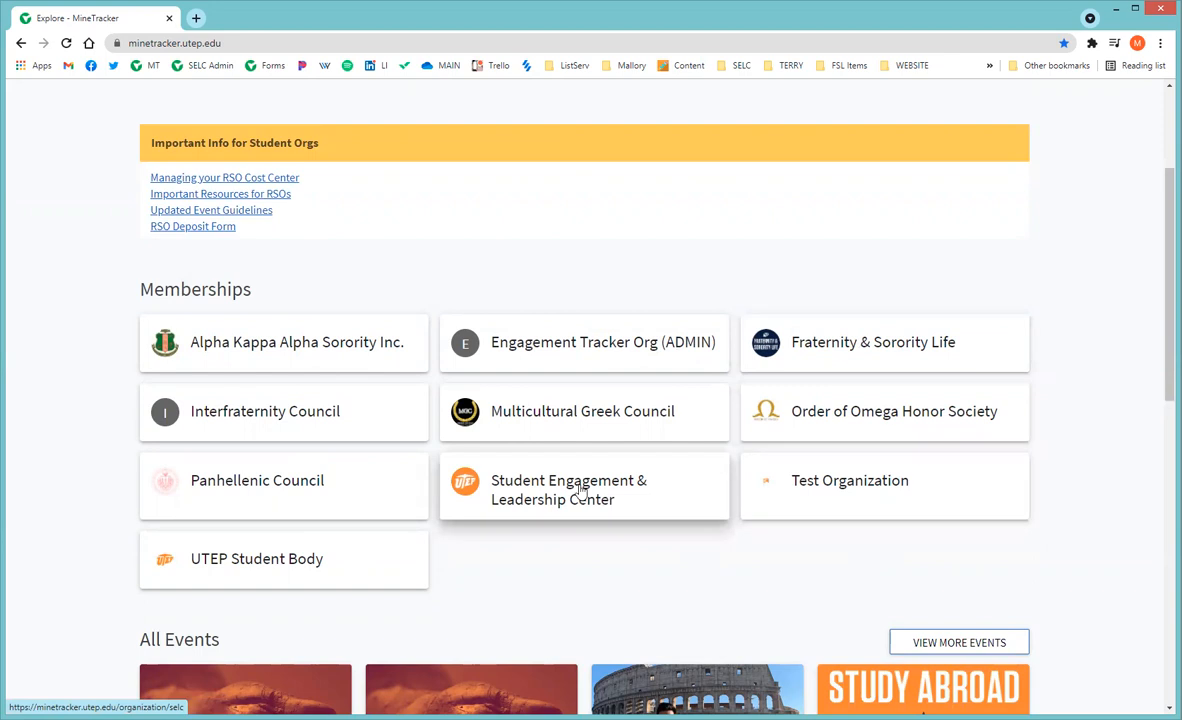
{"action": "right_click", "coordinate": [806, 489]}
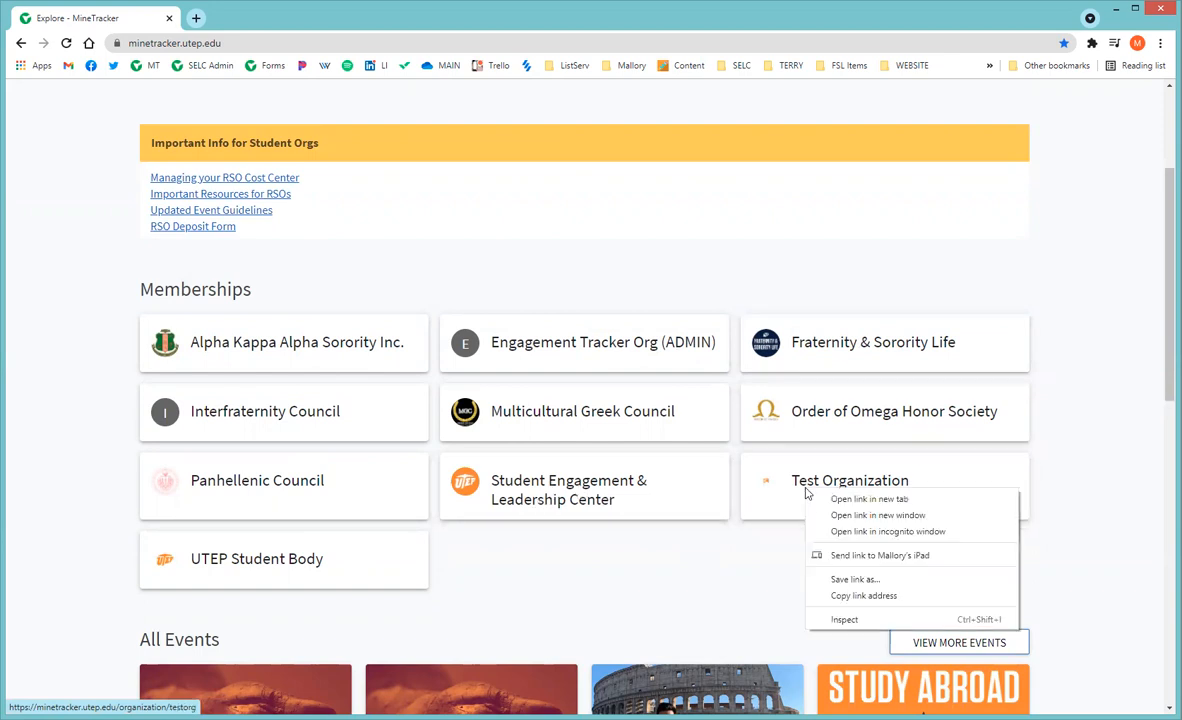
{"action": "left_click", "coordinate": [835, 497]}
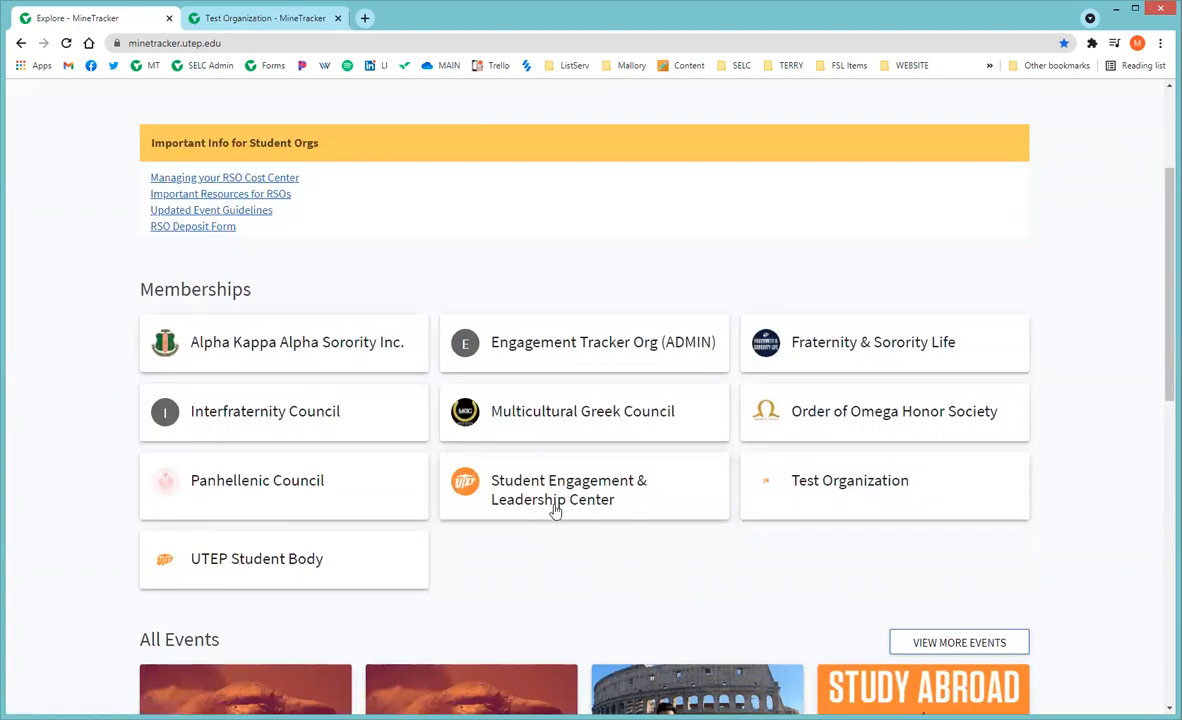
Open the Student Engagement & Leadership Center page and examine its description, contact information, additional information, forms and events.
{"action": "left_click", "coordinate": [556, 498]}
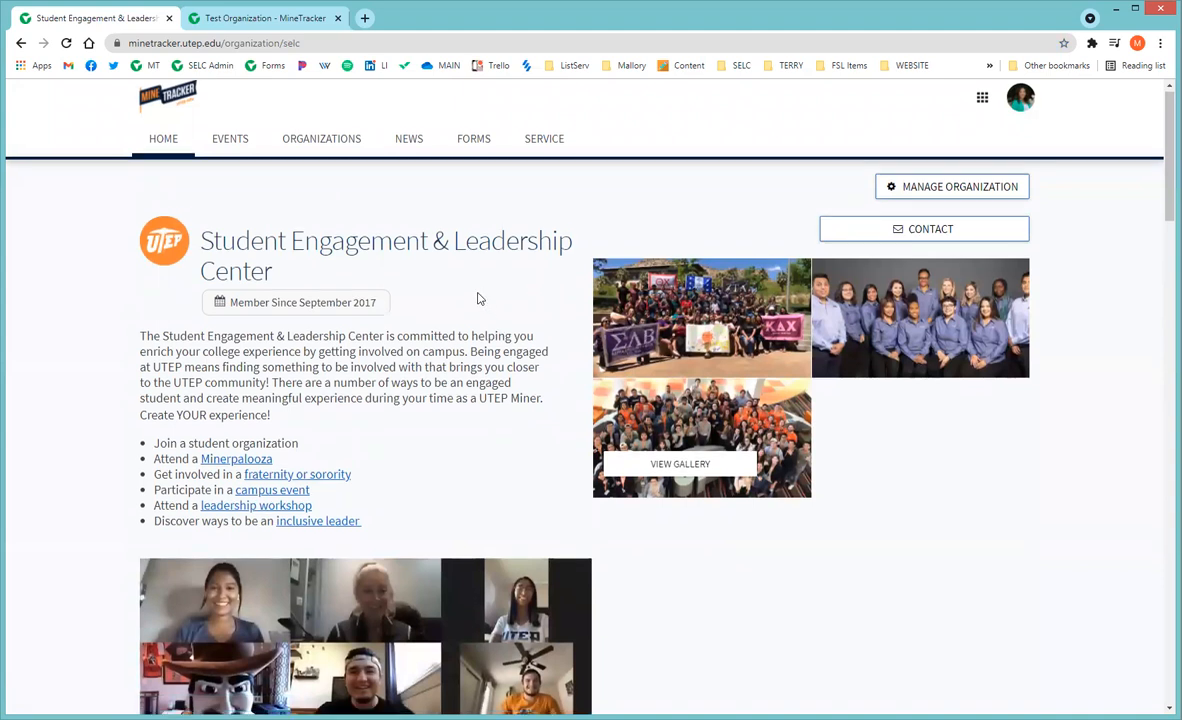
{"action": "scroll", "coordinate": [479, 296], "scroll_direction": "down", "scroll_amount": 1}
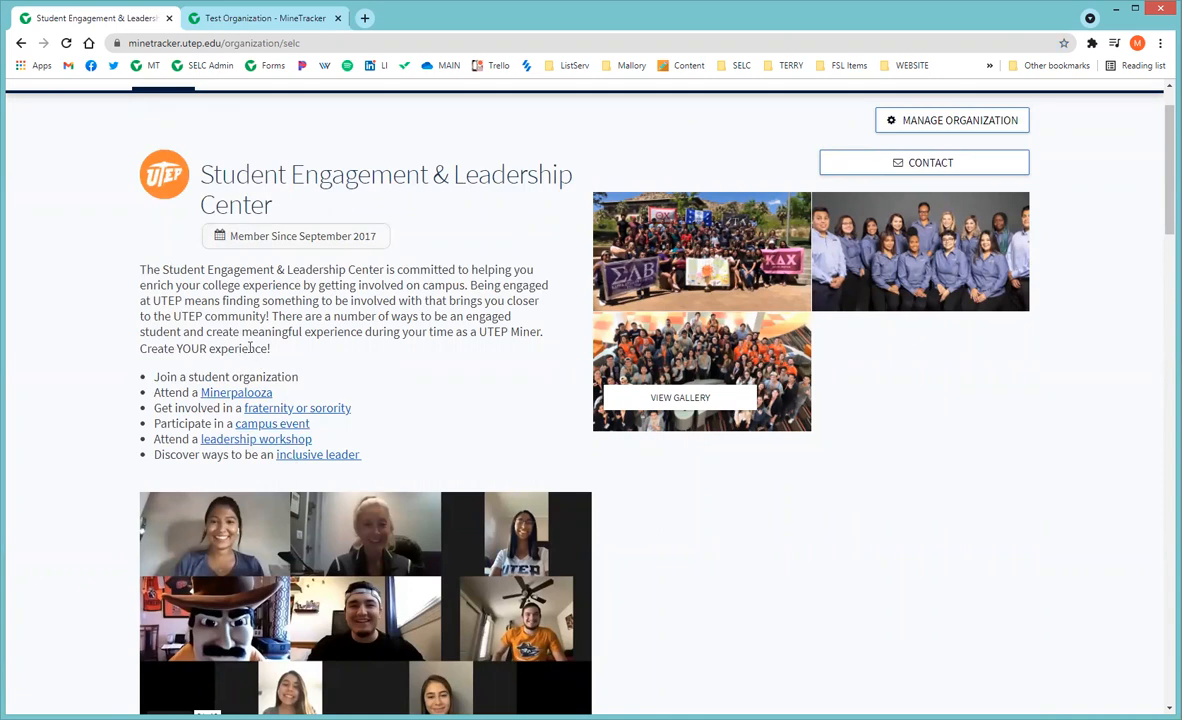
{"action": "scroll", "coordinate": [250, 347], "scroll_direction": "down", "scroll_amount": 1}
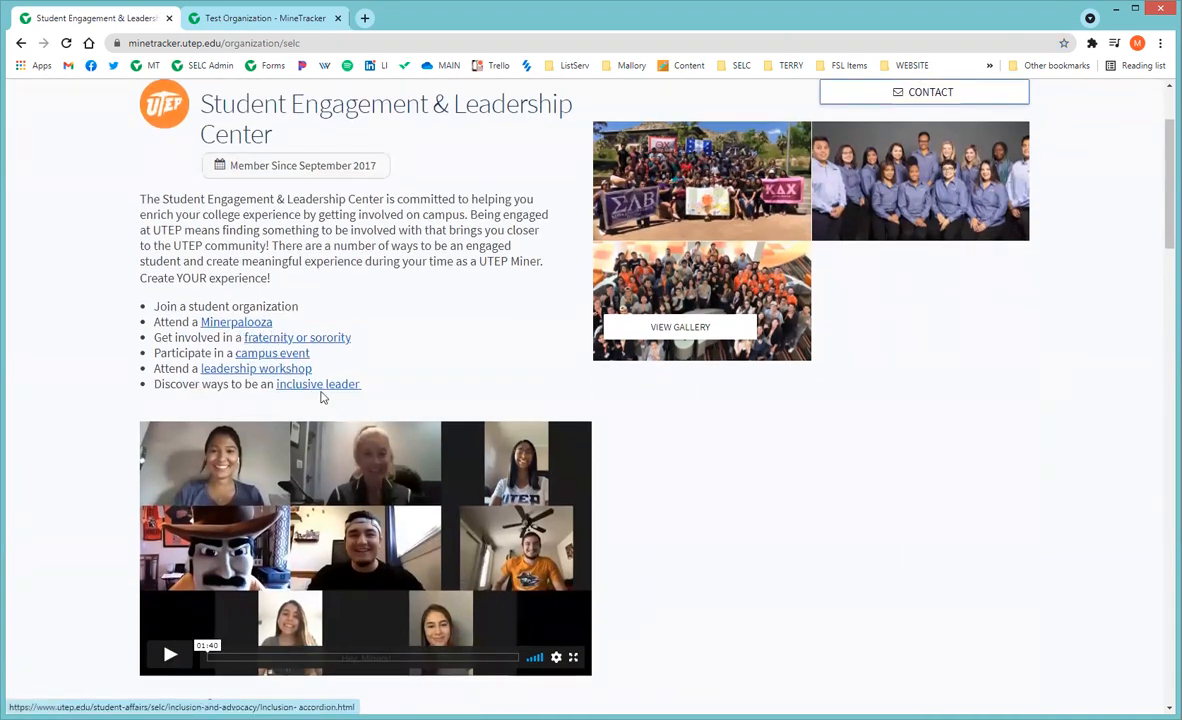
{"action": "scroll", "coordinate": [462, 361], "scroll_direction": "up", "scroll_amount": 1}
{"action": "scroll", "coordinate": [454, 322], "scroll_direction": "down", "scroll_amount": 3}
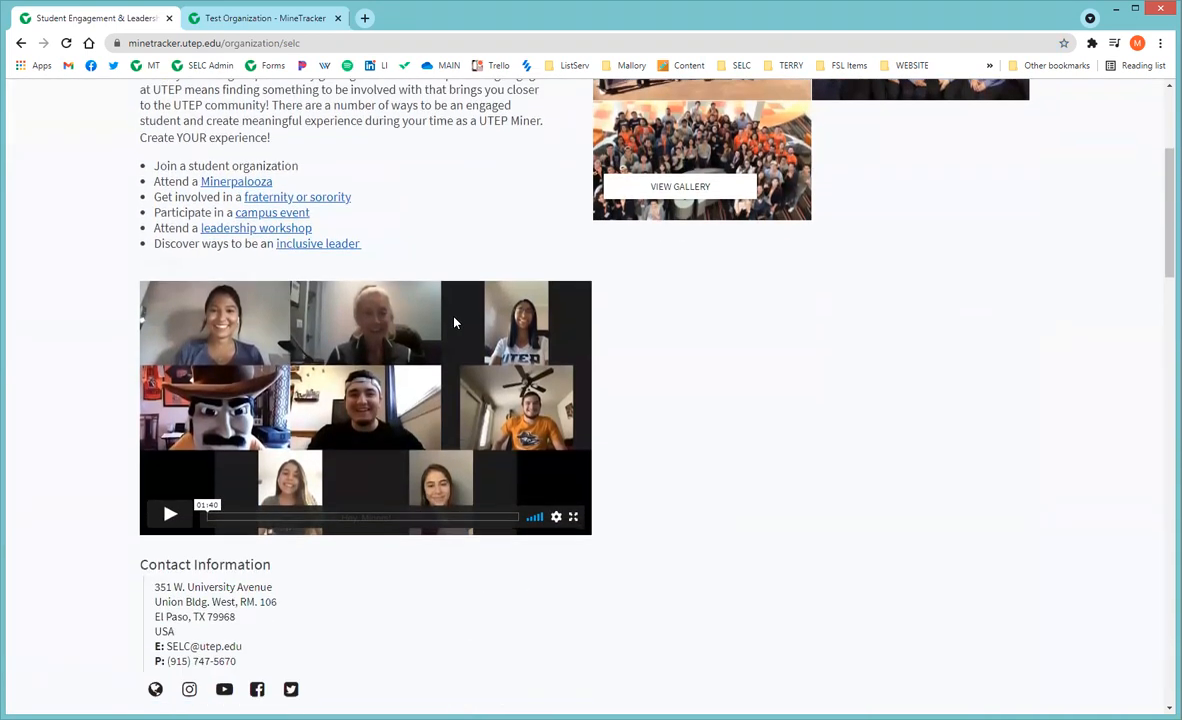
{"action": "scroll", "coordinate": [455, 350], "scroll_direction": "down", "scroll_amount": 3}
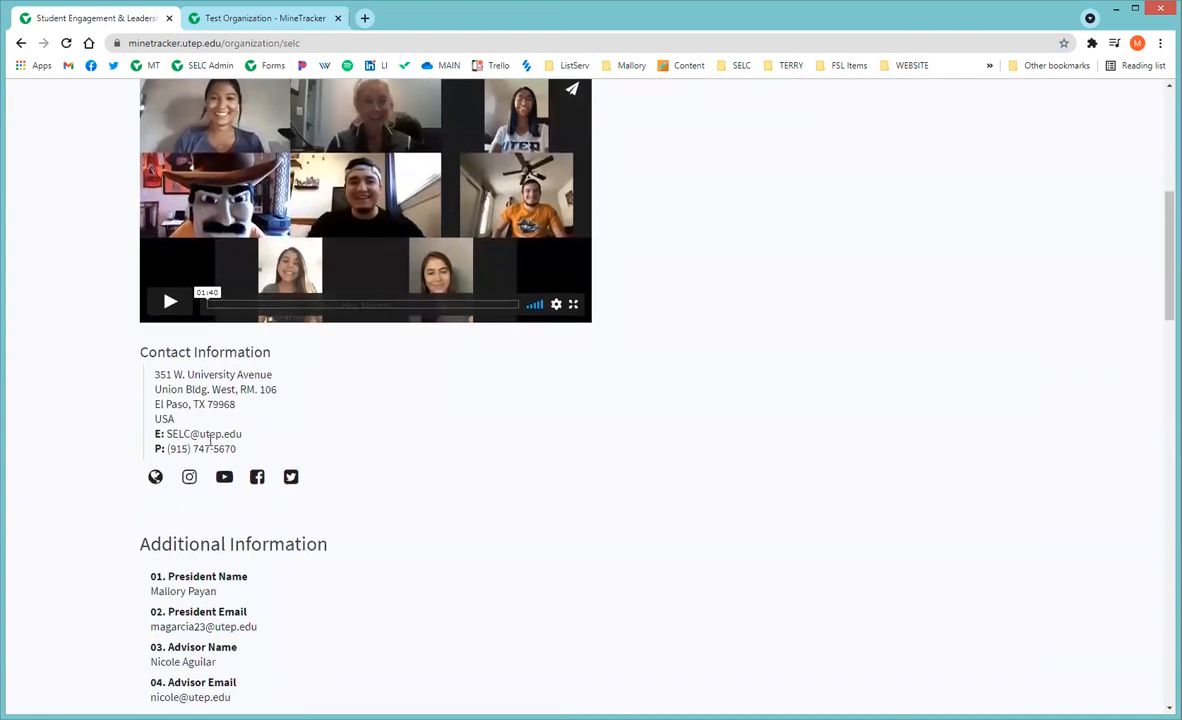
{"action": "scroll", "coordinate": [210, 440], "scroll_direction": "down", "scroll_amount": 3}
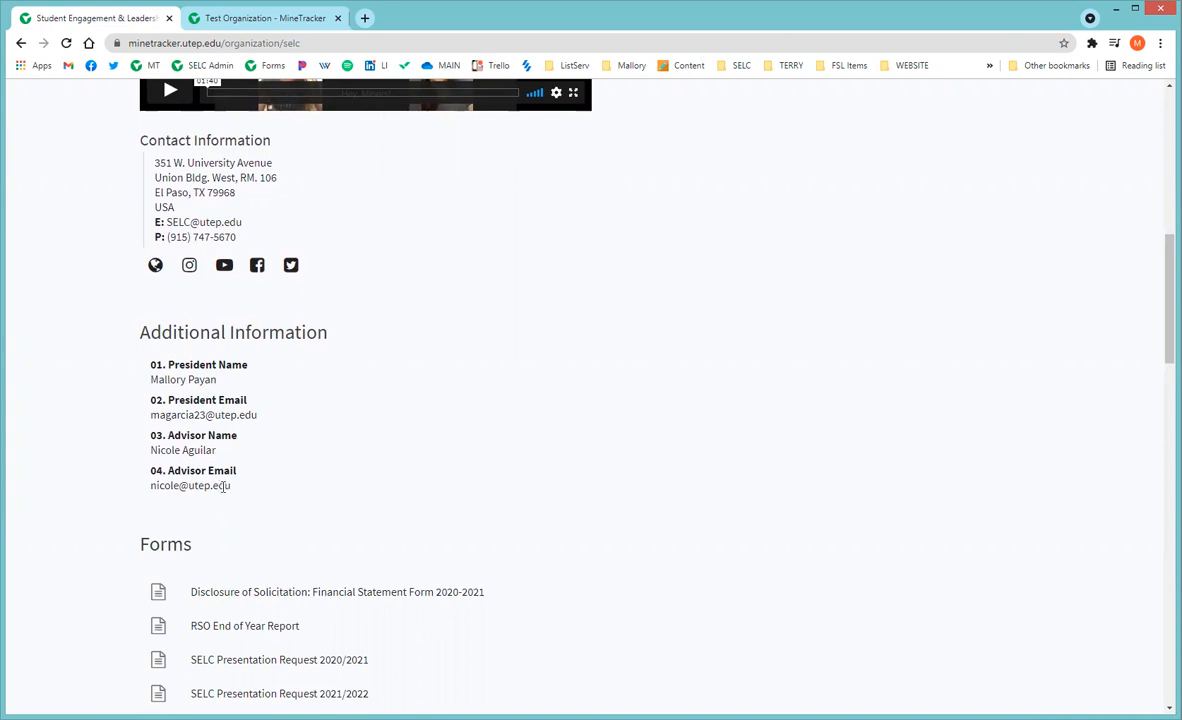
{"action": "scroll", "coordinate": [375, 420], "scroll_direction": "down", "scroll_amount": 2}
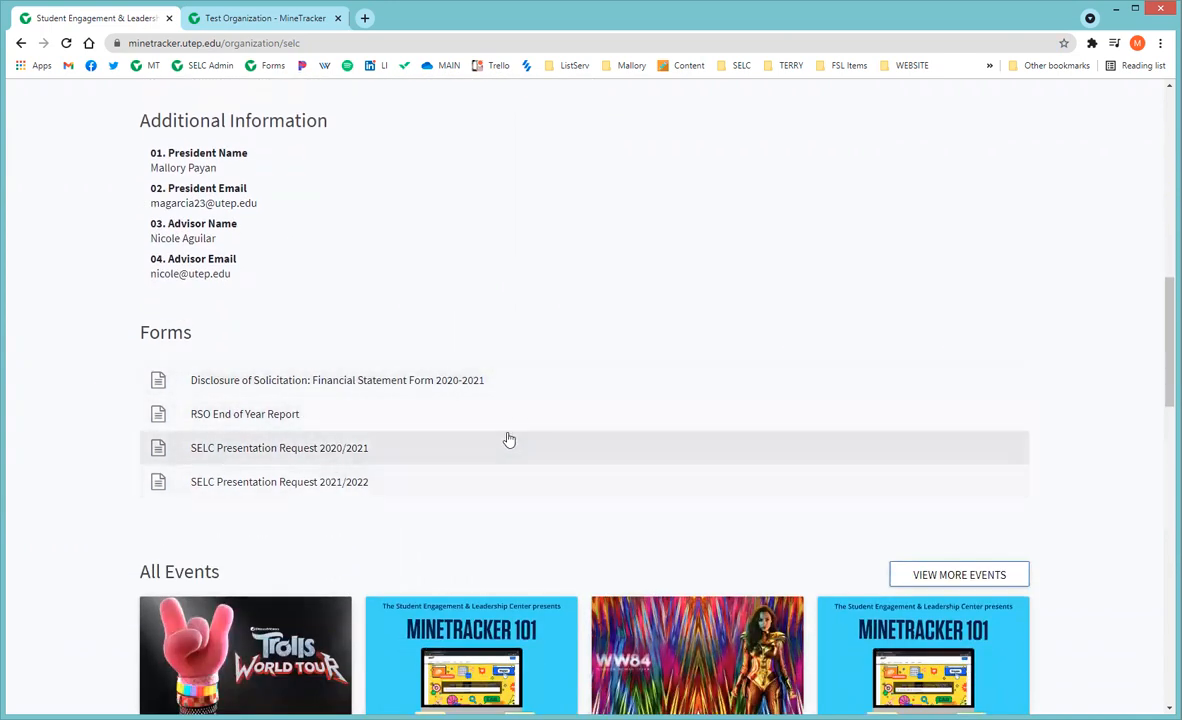
{"action": "scroll", "coordinate": [509, 440], "scroll_direction": "down", "scroll_amount": 2}
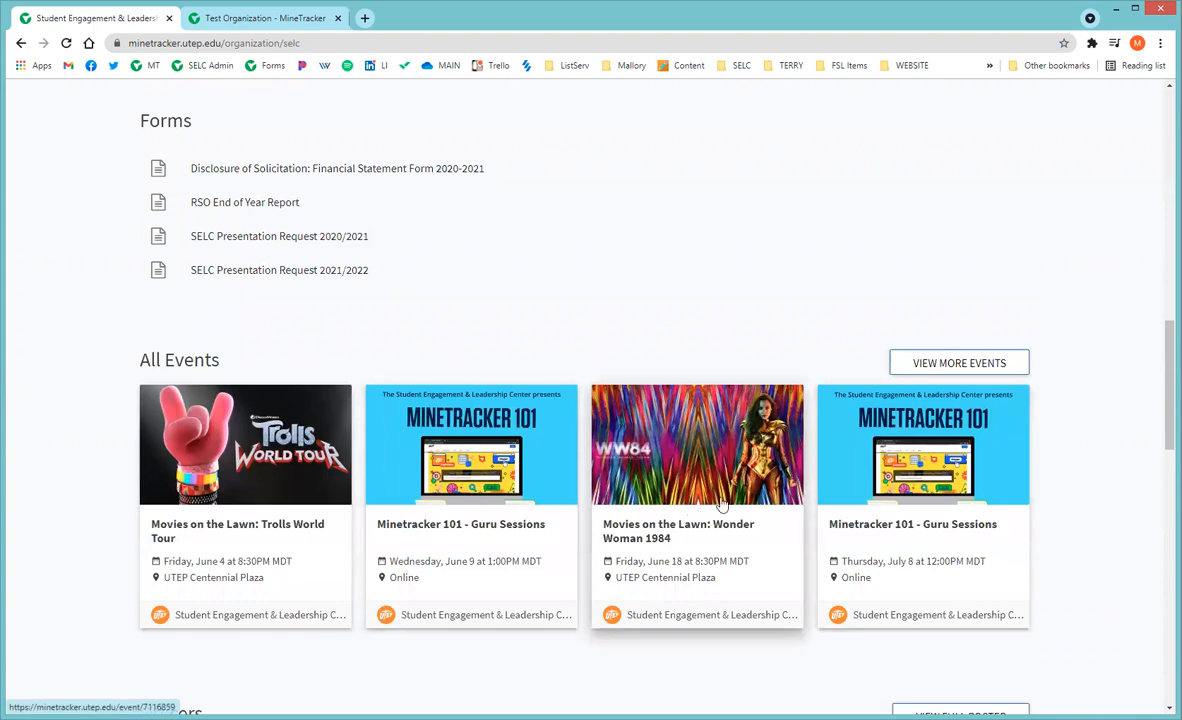
{"action": "scroll", "coordinate": [722, 503], "scroll_direction": "up", "scroll_amount": 10}
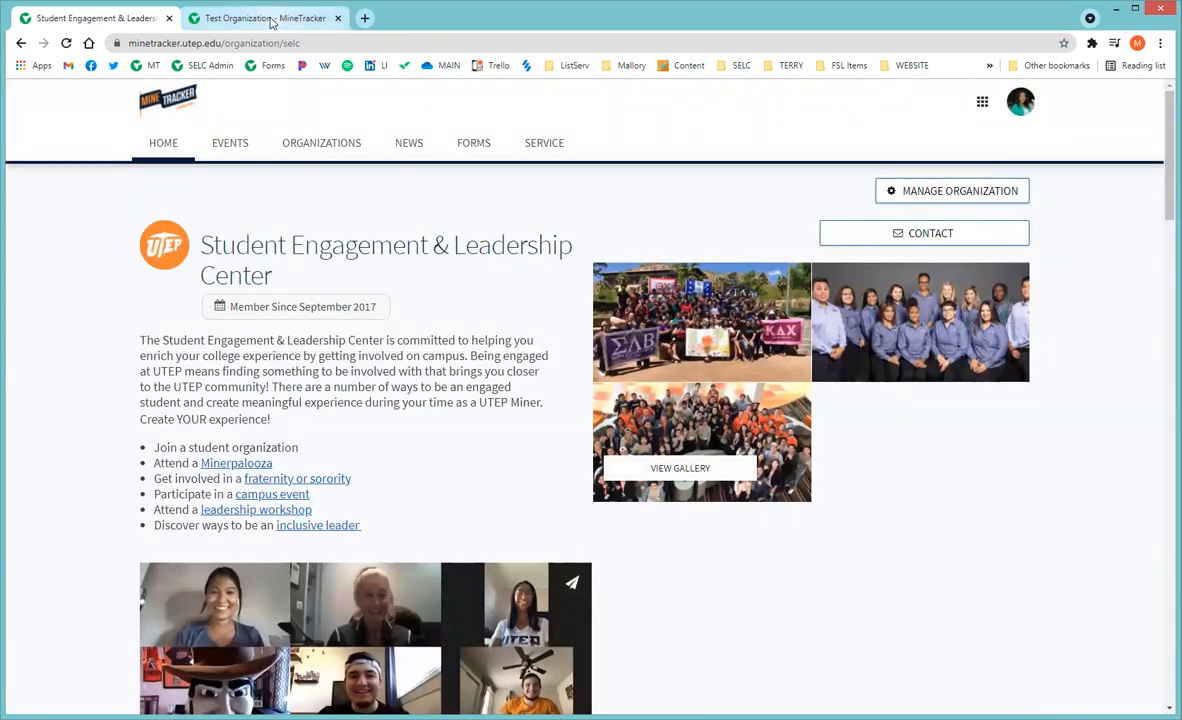
Return to the MineTracker home page and open Test Organization from the memberships.
{"action": "left_click", "coordinate": [168, 106]}
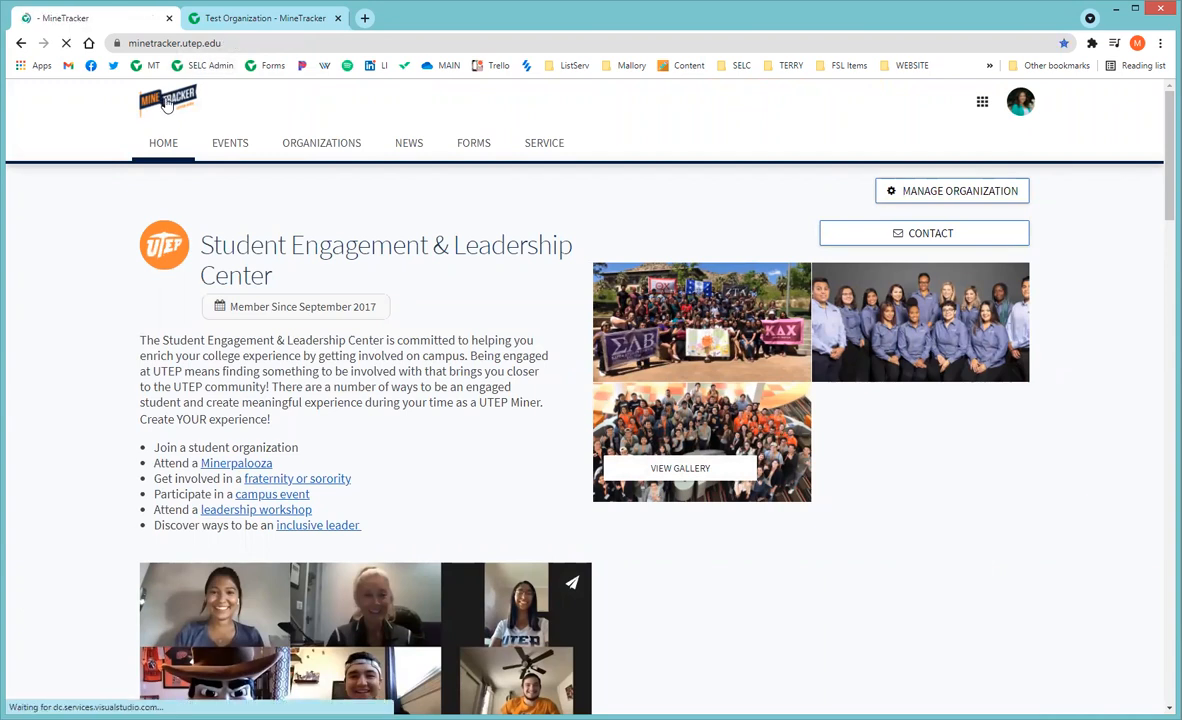
{"action": "scroll", "coordinate": [892, 310], "scroll_direction": "down", "scroll_amount": 3}
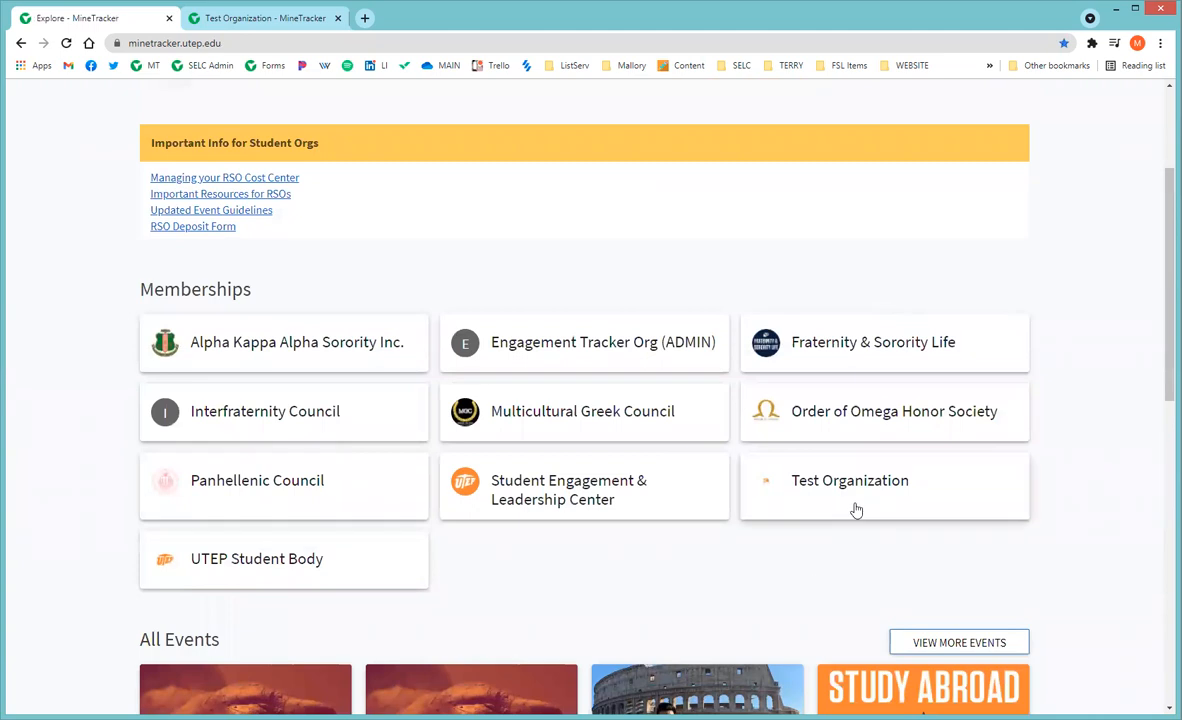
{"action": "left_click", "coordinate": [828, 487]}
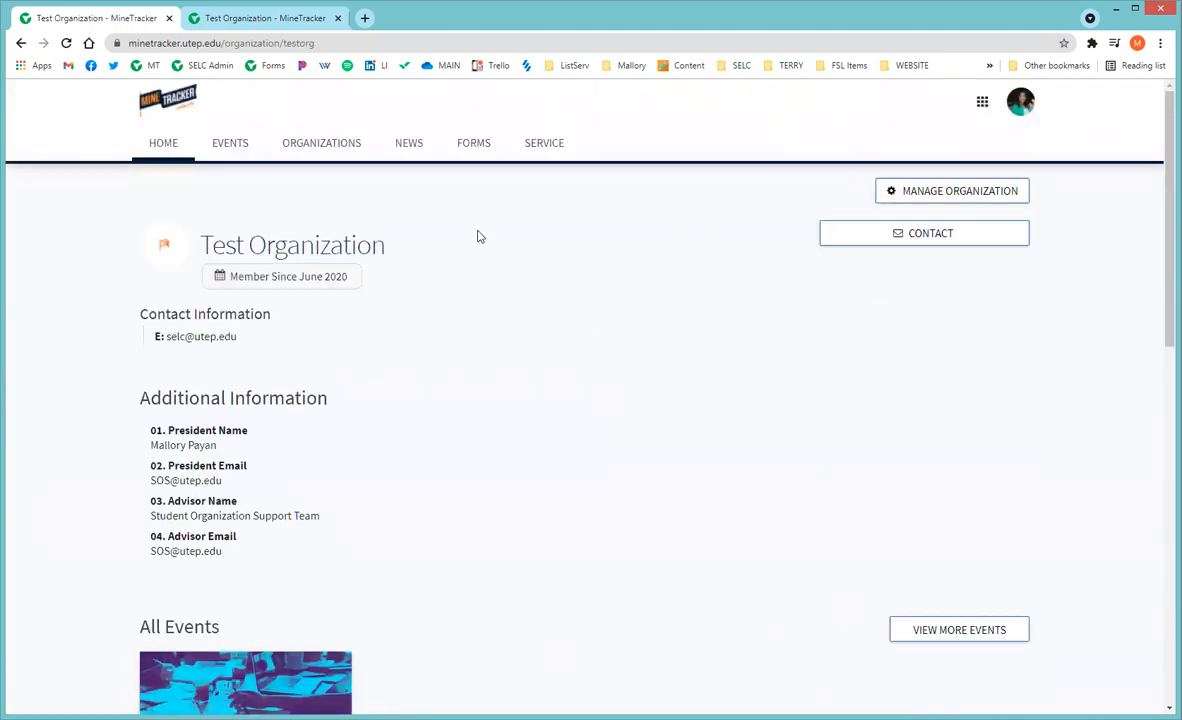
Go to Test Organization's event management and start creating a new event.
{"action": "left_click", "coordinate": [963, 196]}
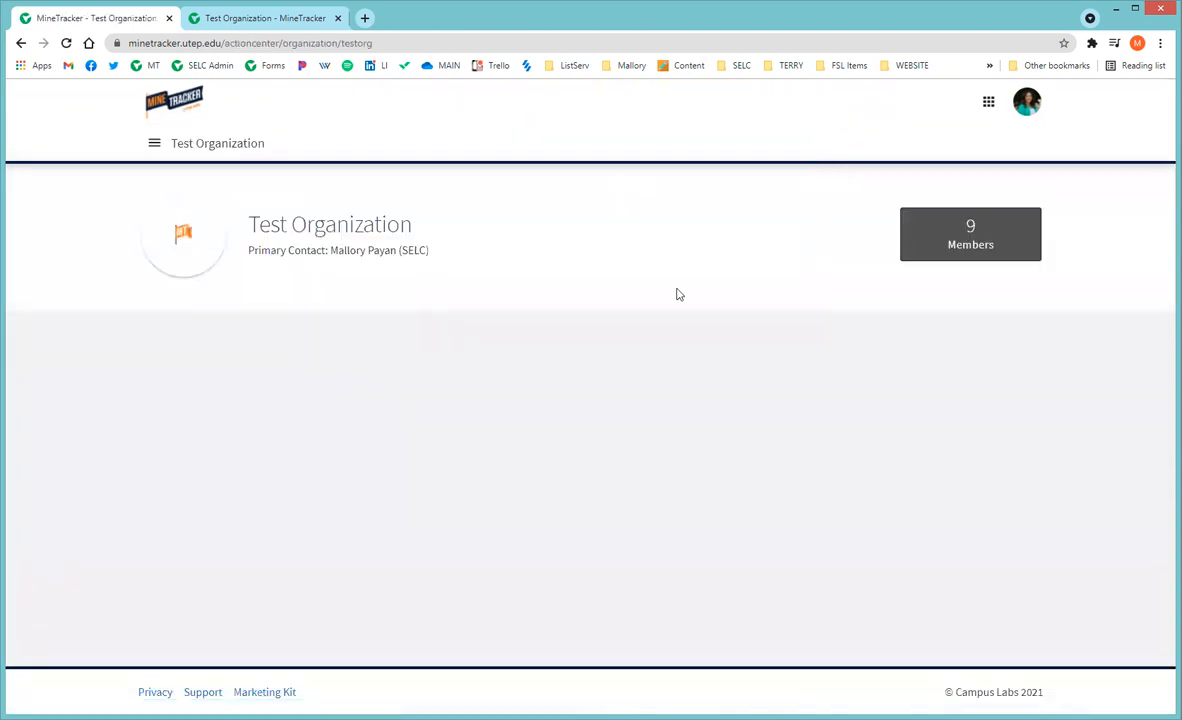
{"action": "left_click", "coordinate": [155, 148]}
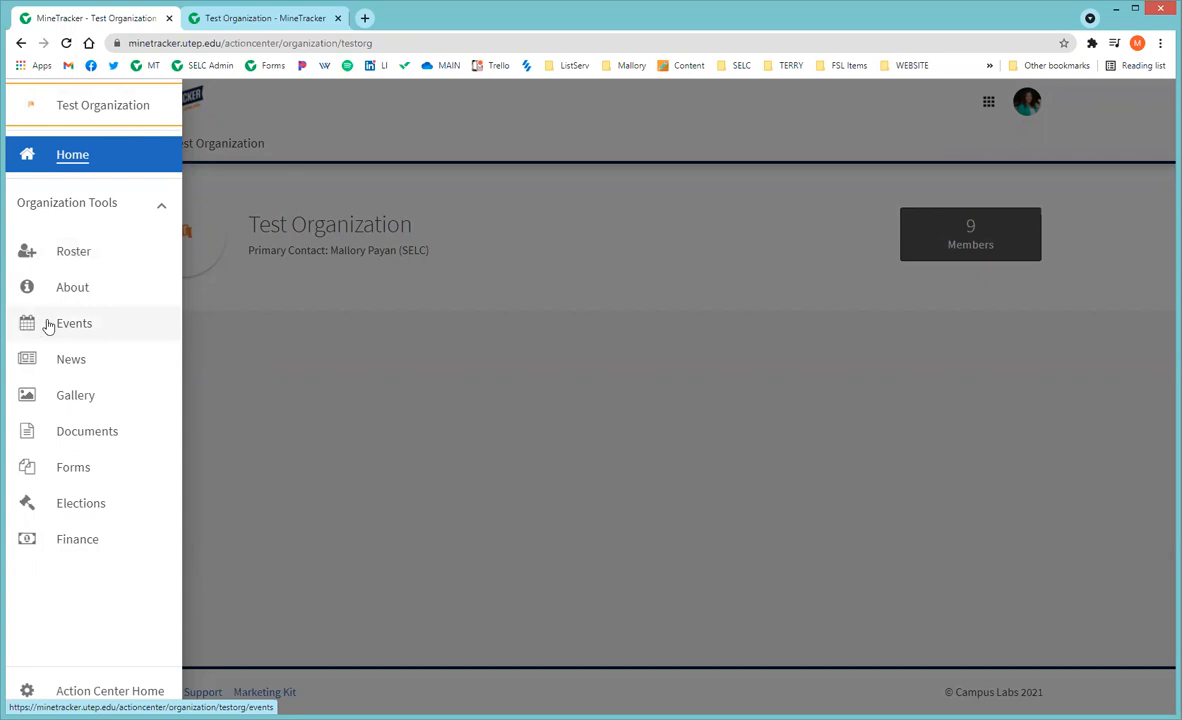
{"action": "left_click", "coordinate": [104, 325]}
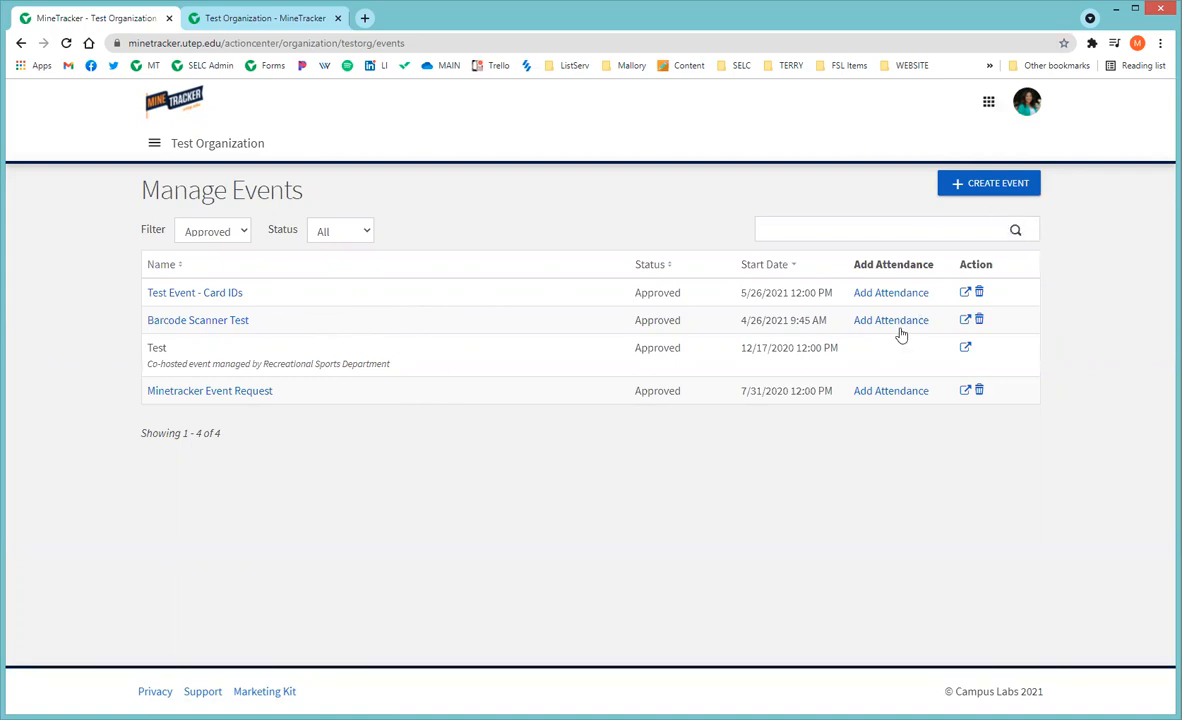
{"action": "left_click", "coordinate": [996, 186]}
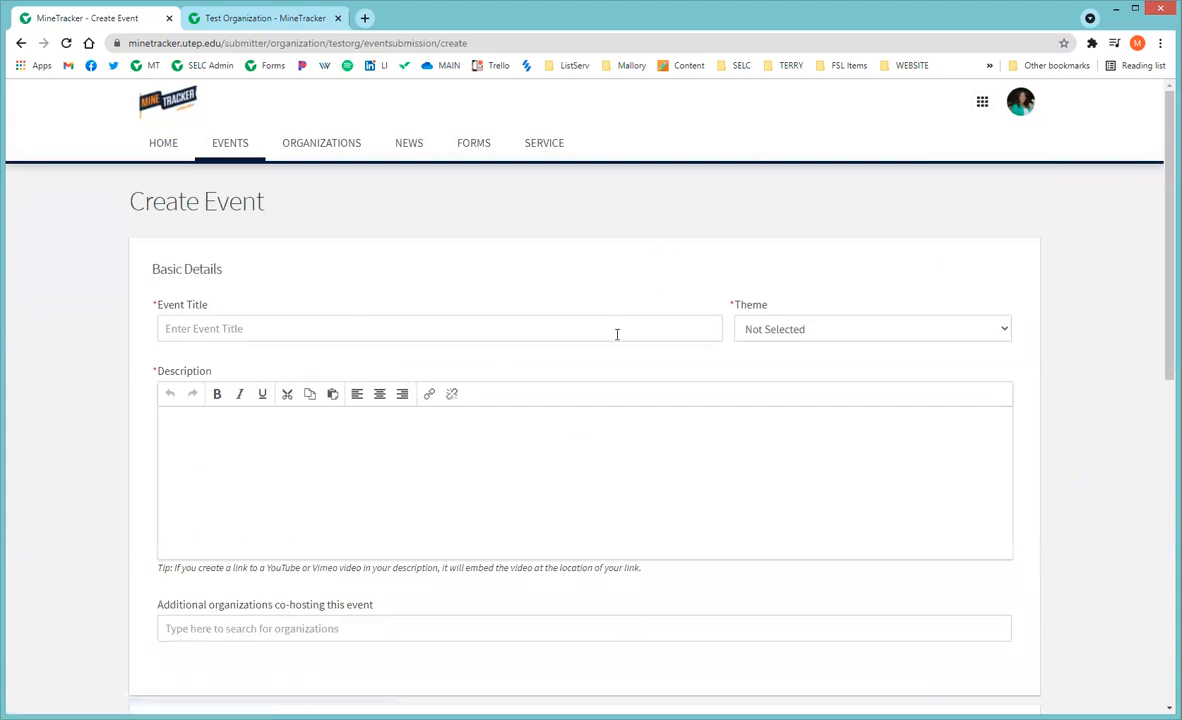
Title the new event "Test Event" and set its theme to Social.
{"action": "left_click", "coordinate": [282, 327]}
{"action": "type", "text": "Test Event"}
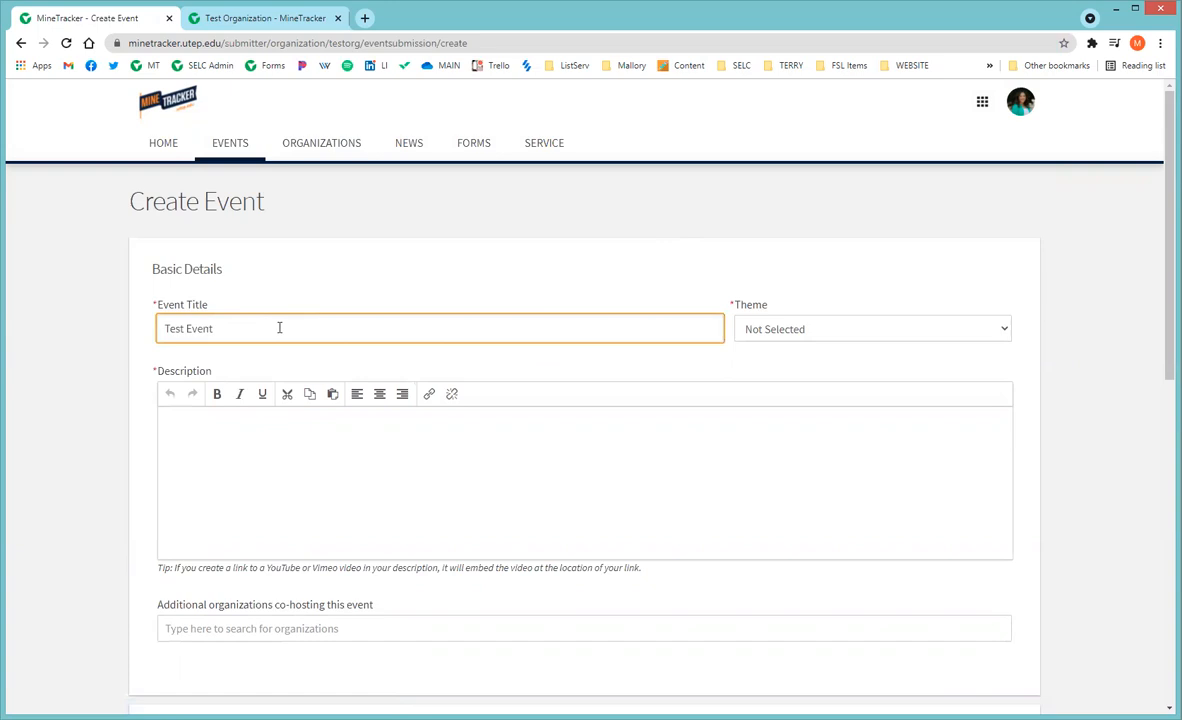
{"action": "scroll", "coordinate": [279, 328], "scroll_direction": "down", "scroll_amount": 3}
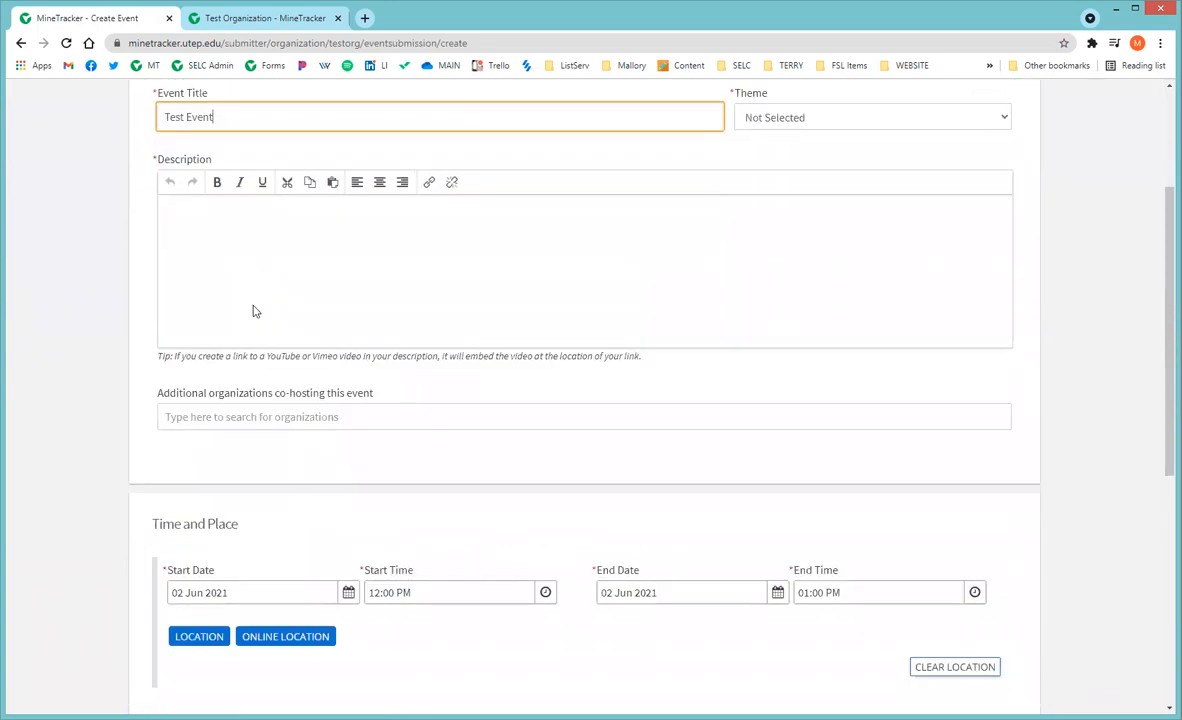
{"action": "left_click", "coordinate": [841, 121]}
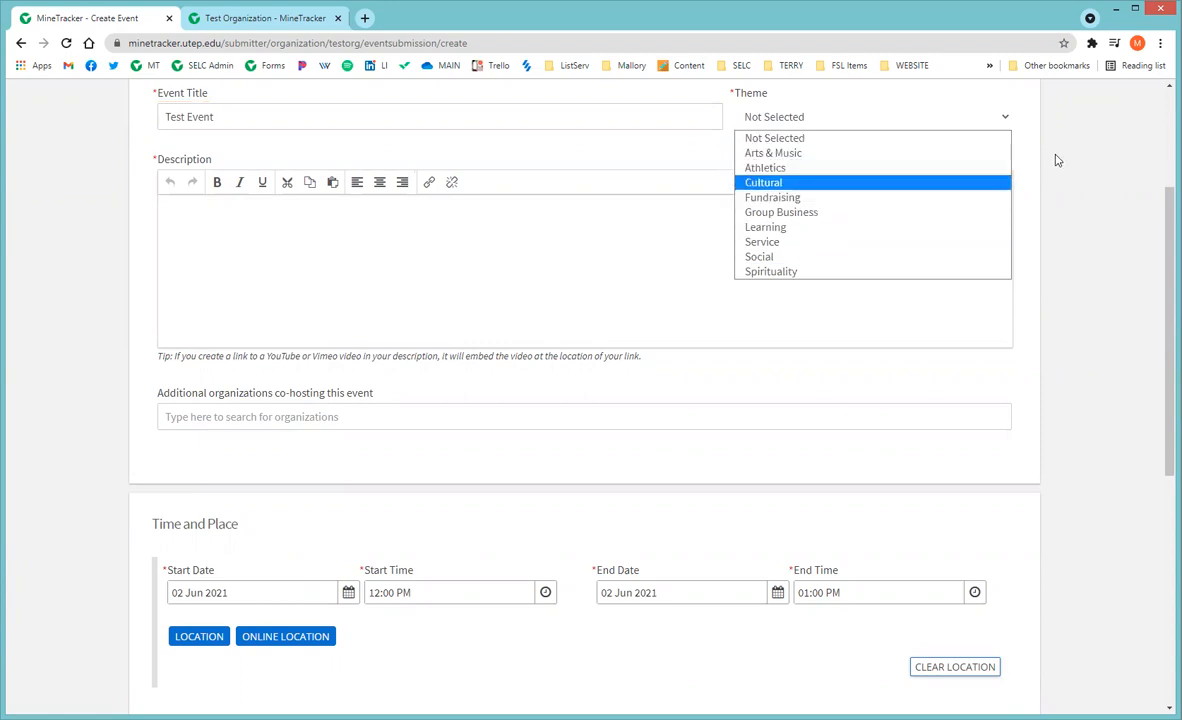
{"action": "scroll", "coordinate": [1058, 160], "scroll_direction": "up", "scroll_amount": 1}
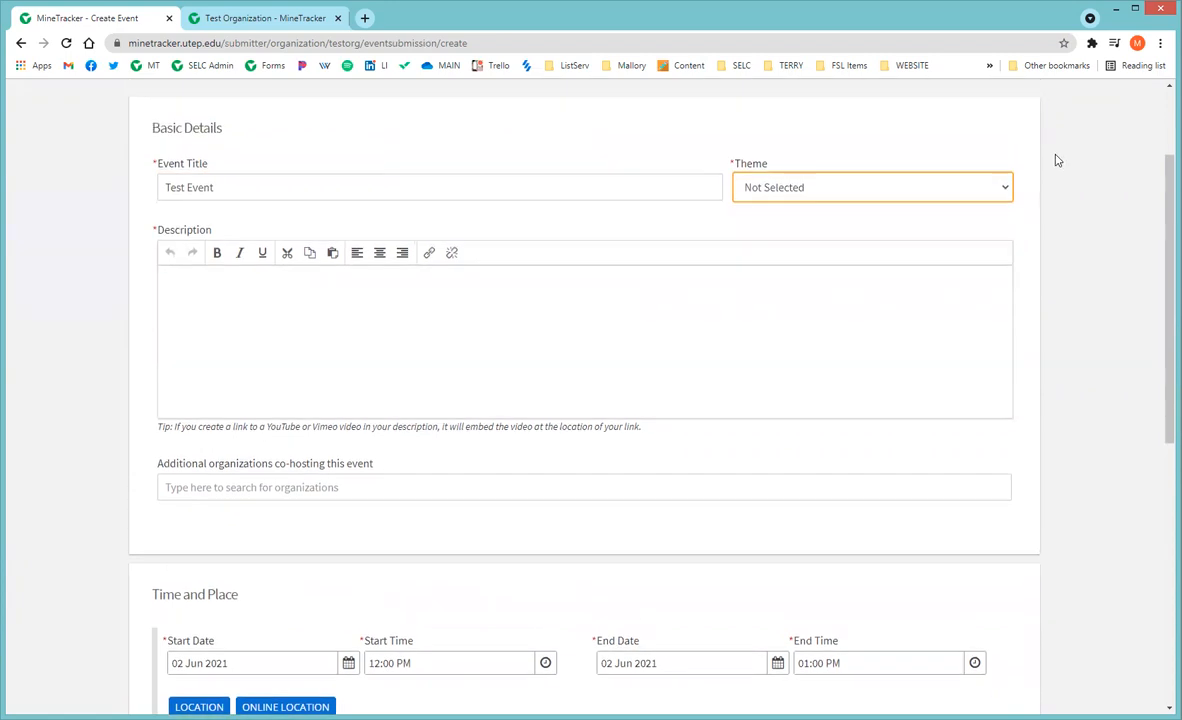
{"action": "left_click", "coordinate": [988, 193]}
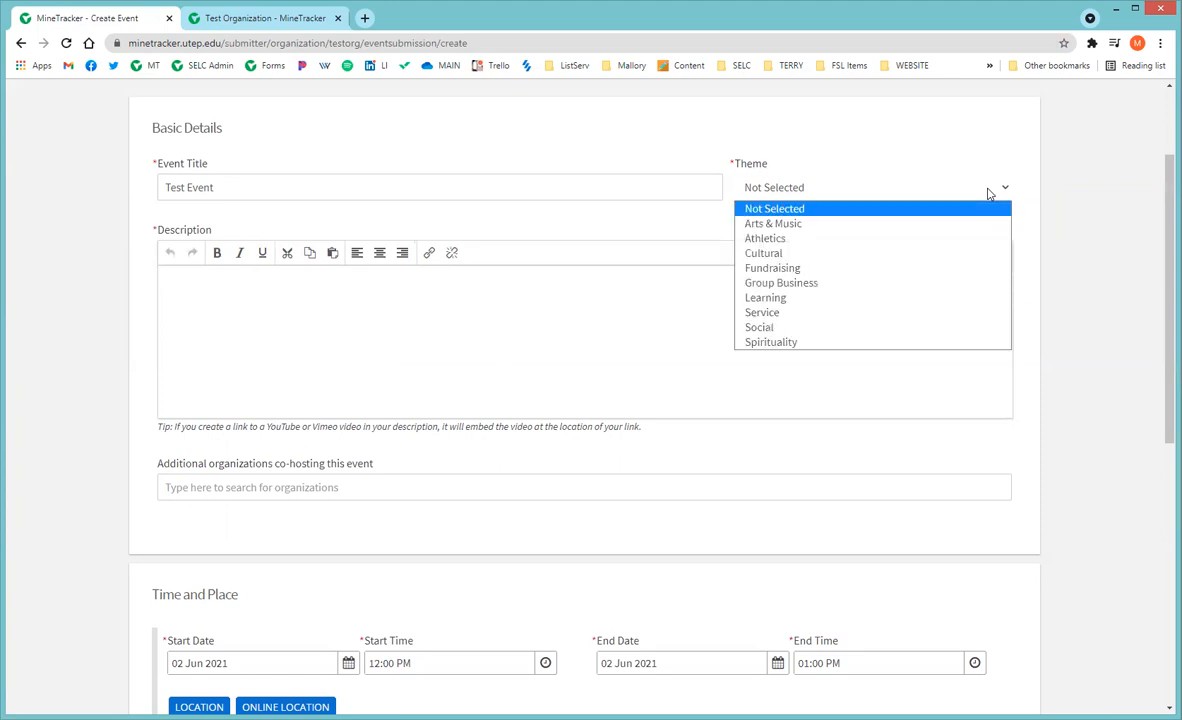
{"action": "left_click", "coordinate": [815, 327]}
Enter "Insert your description here" as the event description.
{"action": "left_click", "coordinate": [202, 296]}
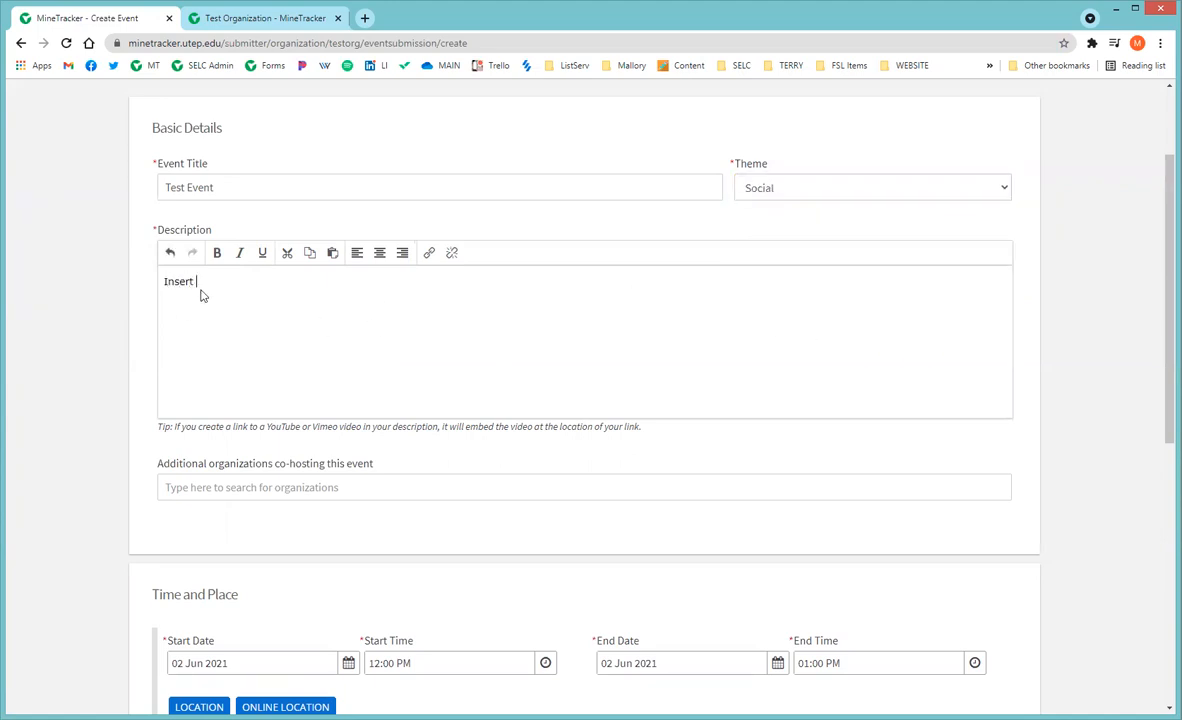
{"action": "type", "text": "Insert your description here"}
{"action": "scroll", "coordinate": [232, 293], "scroll_direction": "down", "scroll_amount": 3}
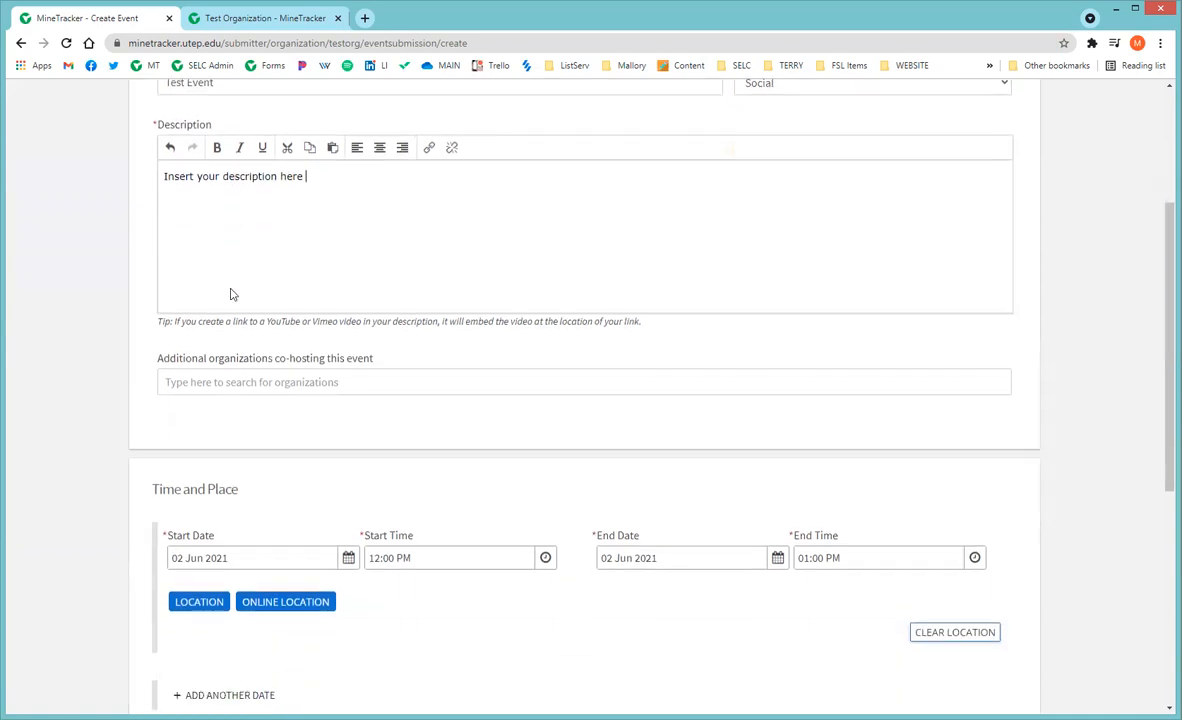
{"action": "scroll", "coordinate": [290, 262], "scroll_direction": "up", "scroll_amount": 2}
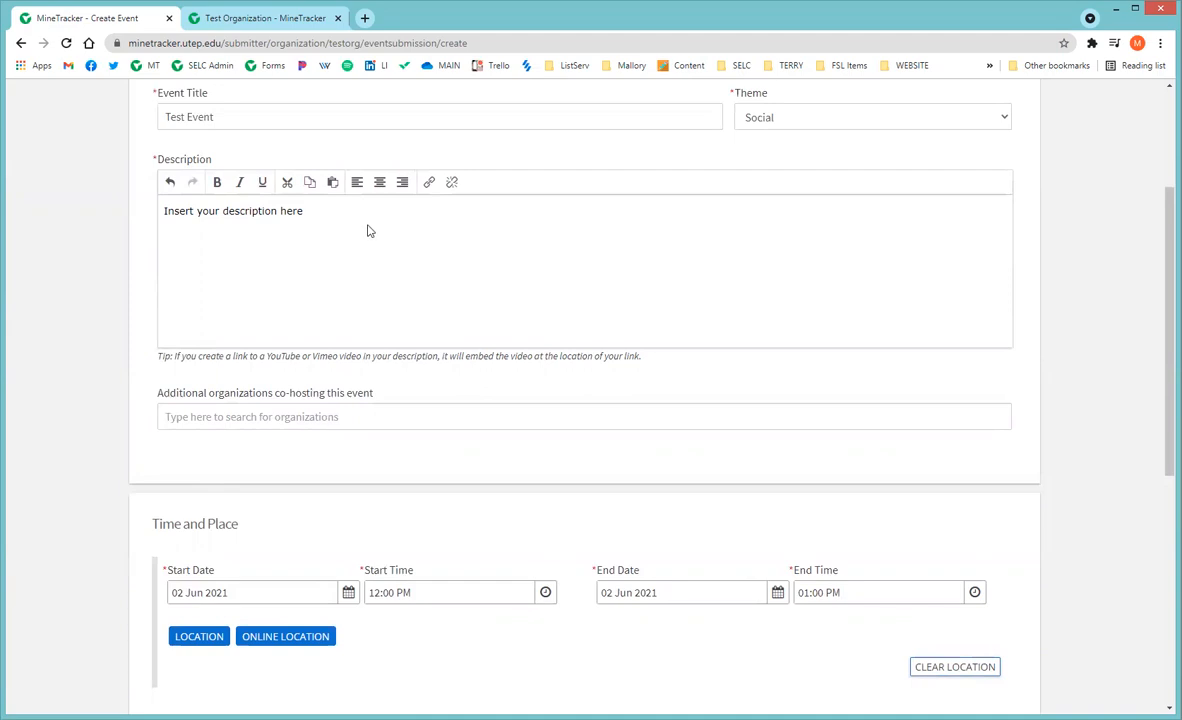
Search the organizations that could co-host the event for "student engage".
{"action": "scroll", "coordinate": [330, 300], "scroll_direction": "down", "scroll_amount": 1}
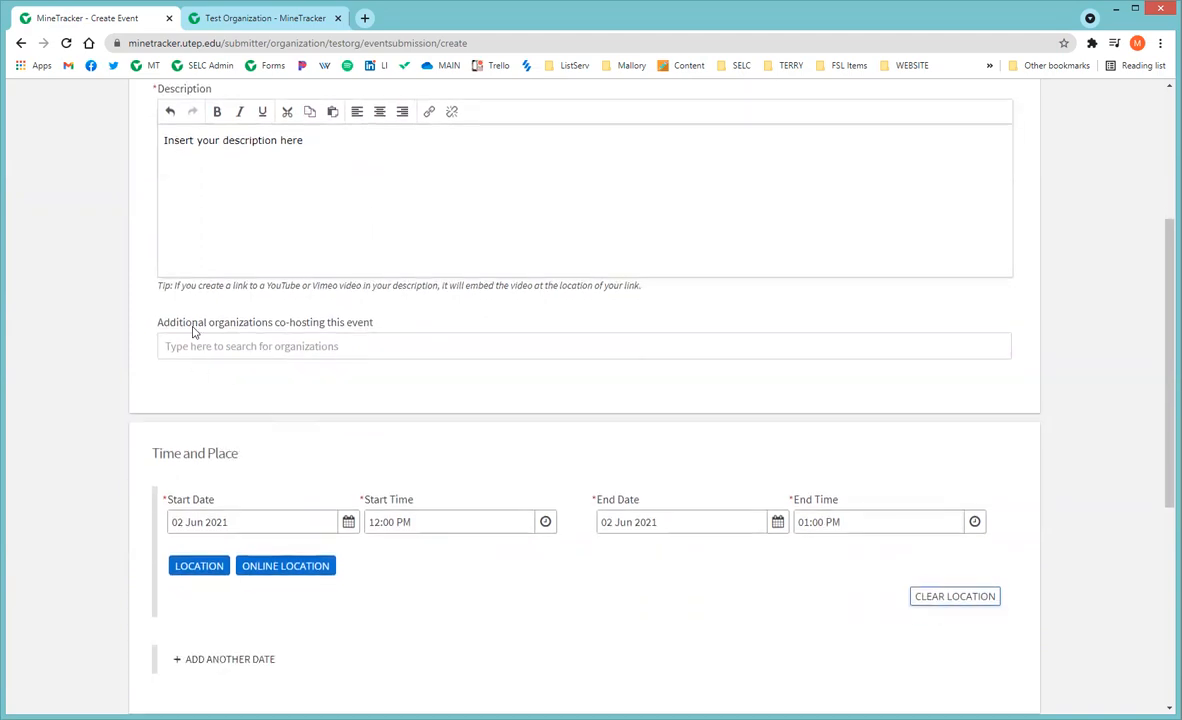
{"action": "scroll", "coordinate": [213, 301], "scroll_direction": "down", "scroll_amount": 1}
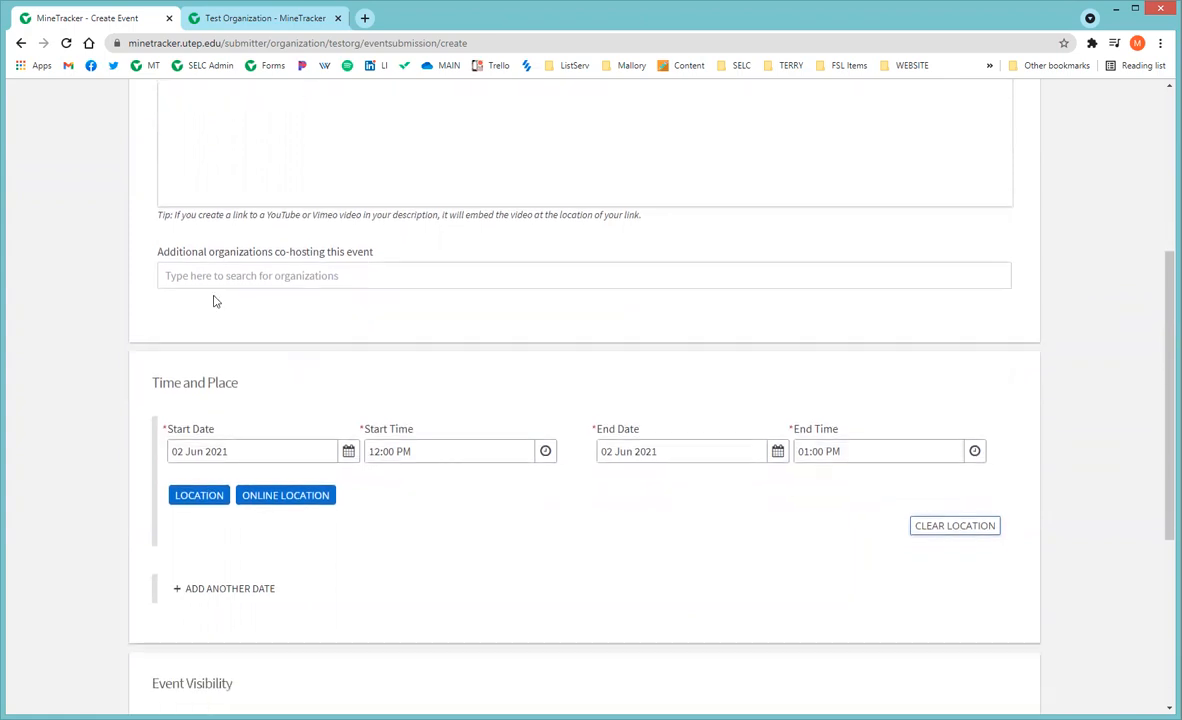
{"action": "left_click", "coordinate": [272, 276]}
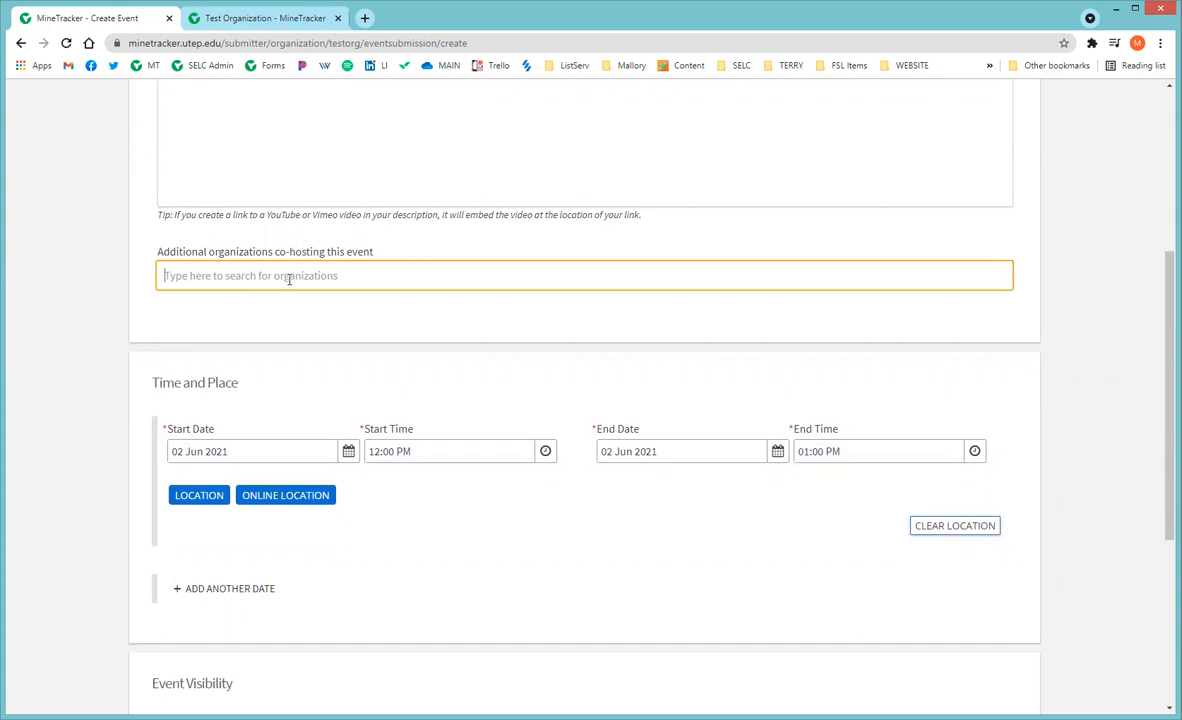
{"action": "type", "text": "stu"}
{"action": "type", "text": "dent"}
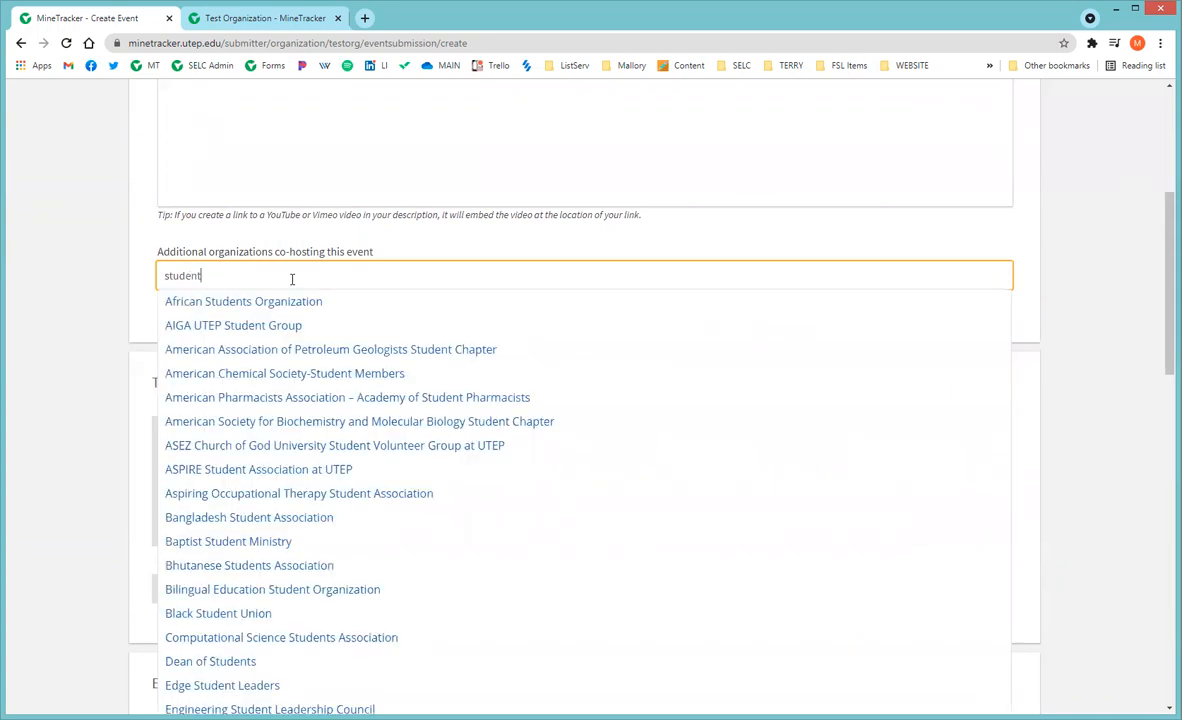
{"action": "type", "text": " engage"}
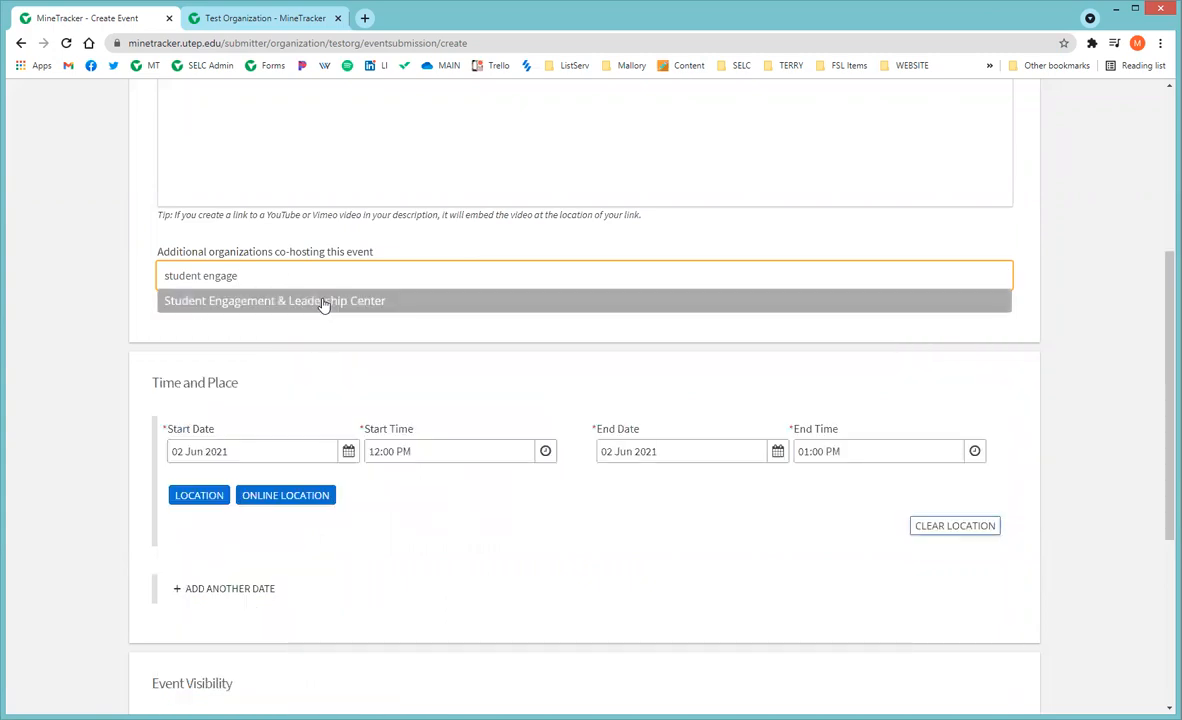
Replace the co-host search with "dean of" and clear the field without adding an organization.
{"action": "left_click_drag", "start_coordinate": [241, 275], "coordinate": [158, 275]}
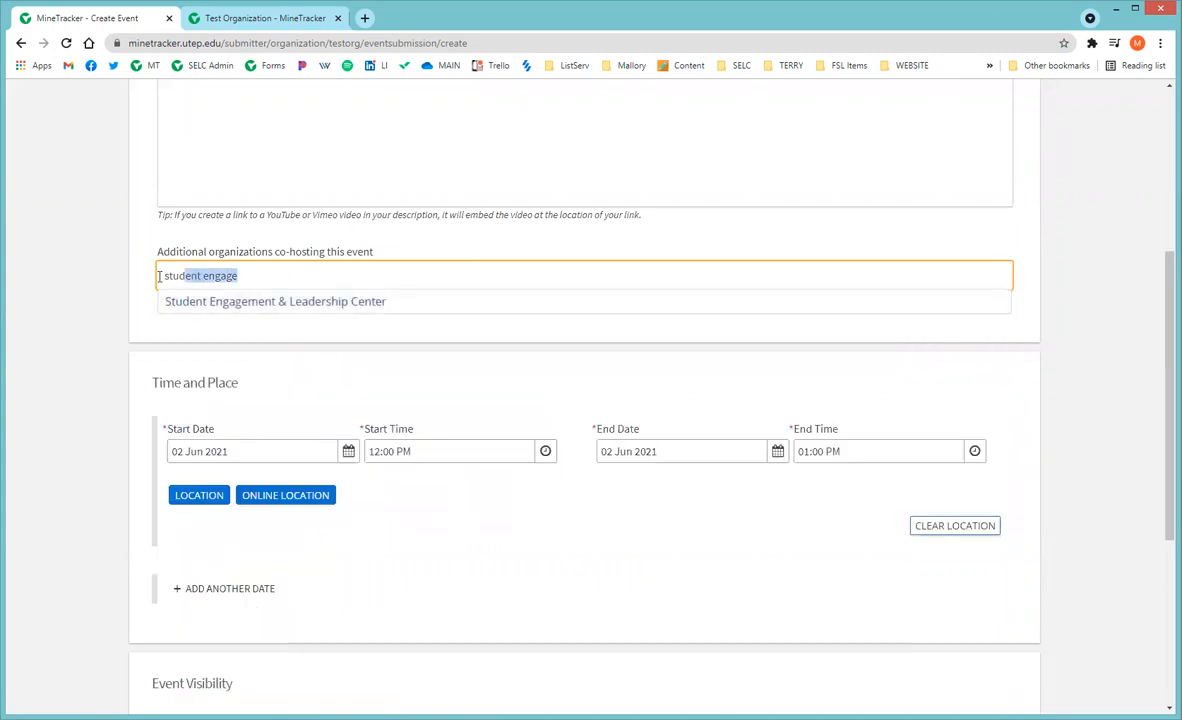
{"action": "type", "text": "dean o"}
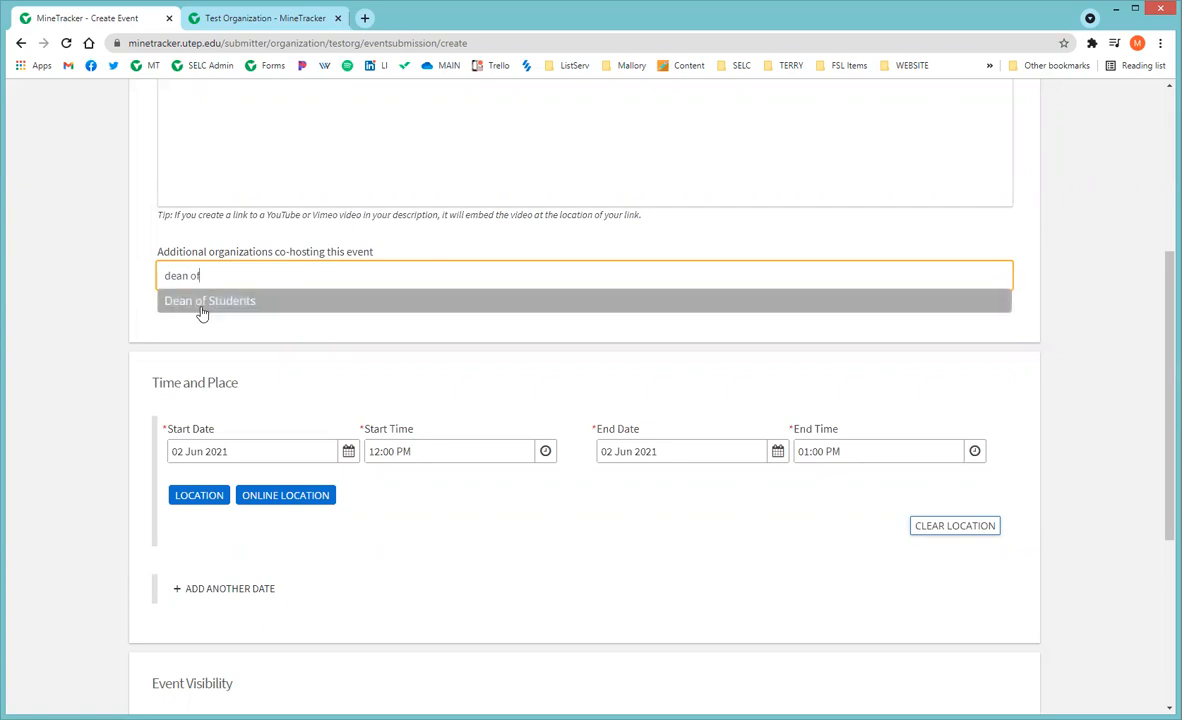
{"action": "type", "text": "f"}
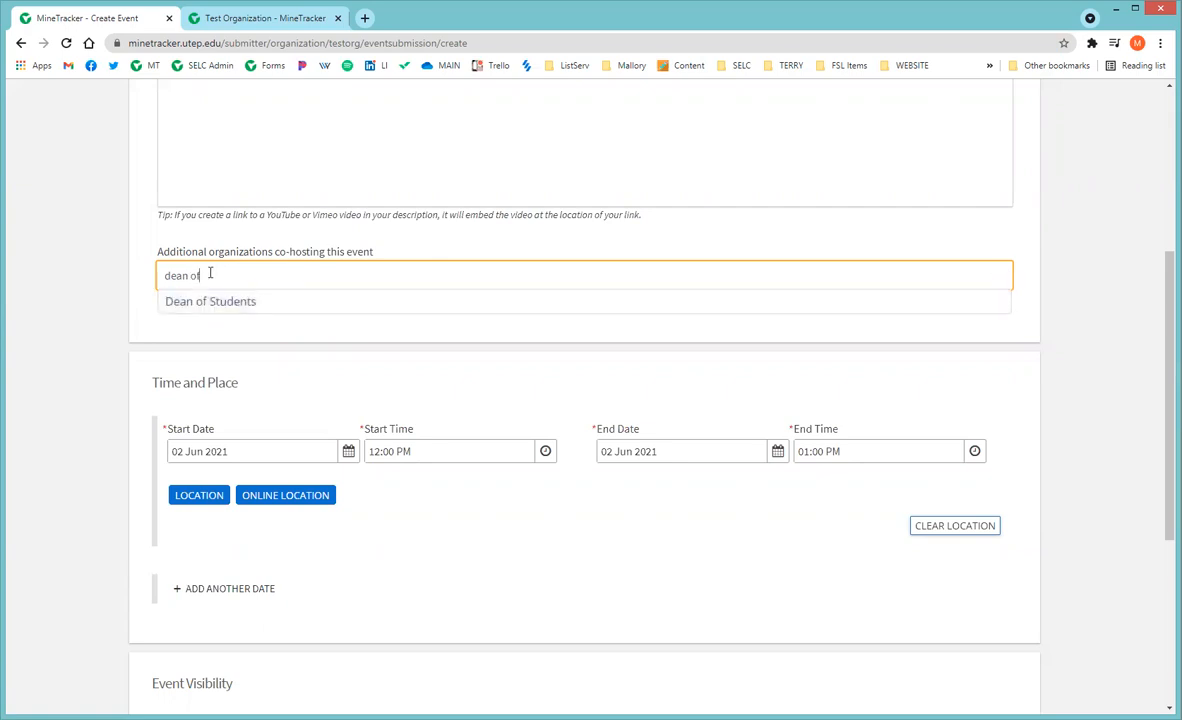
{"action": "left_click_drag", "start_coordinate": [221, 274], "coordinate": [120, 278]}
{"action": "key", "text": "BackSpace"}
{"action": "left_click", "coordinate": [157, 240]}
Set the event's start date to 04 Jun 2021.
{"action": "scroll", "coordinate": [200, 260], "scroll_direction": "down", "scroll_amount": 2}
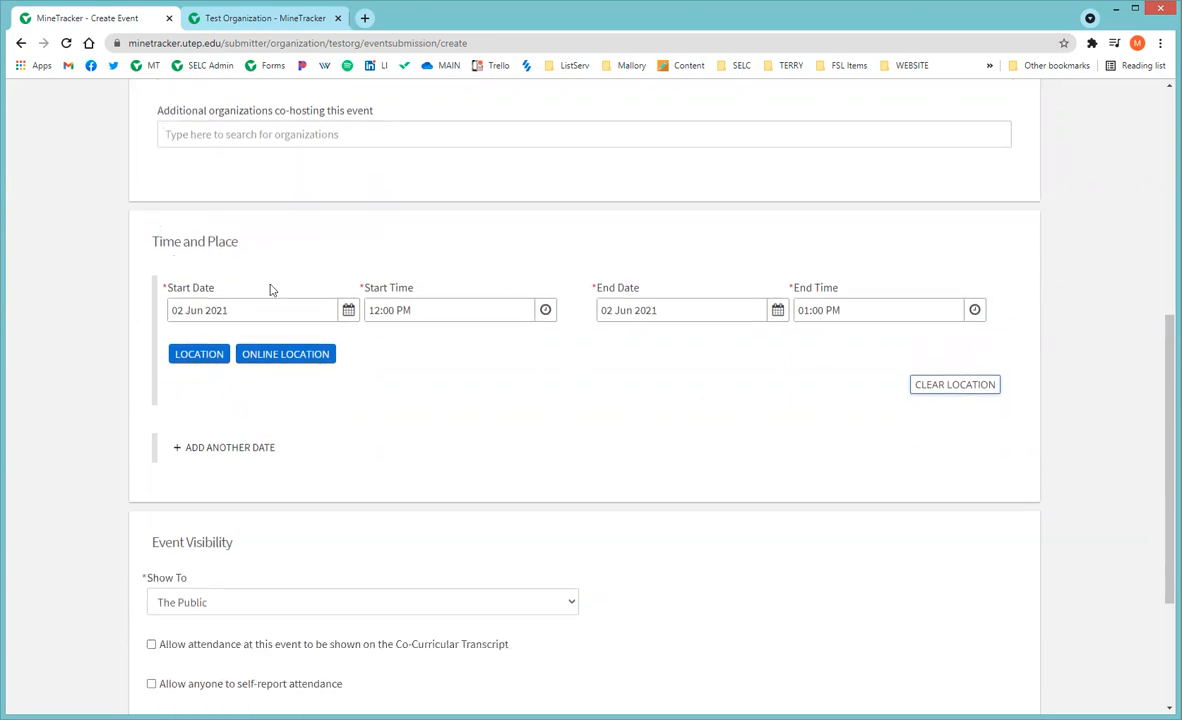
{"action": "left_click", "coordinate": [348, 311]}
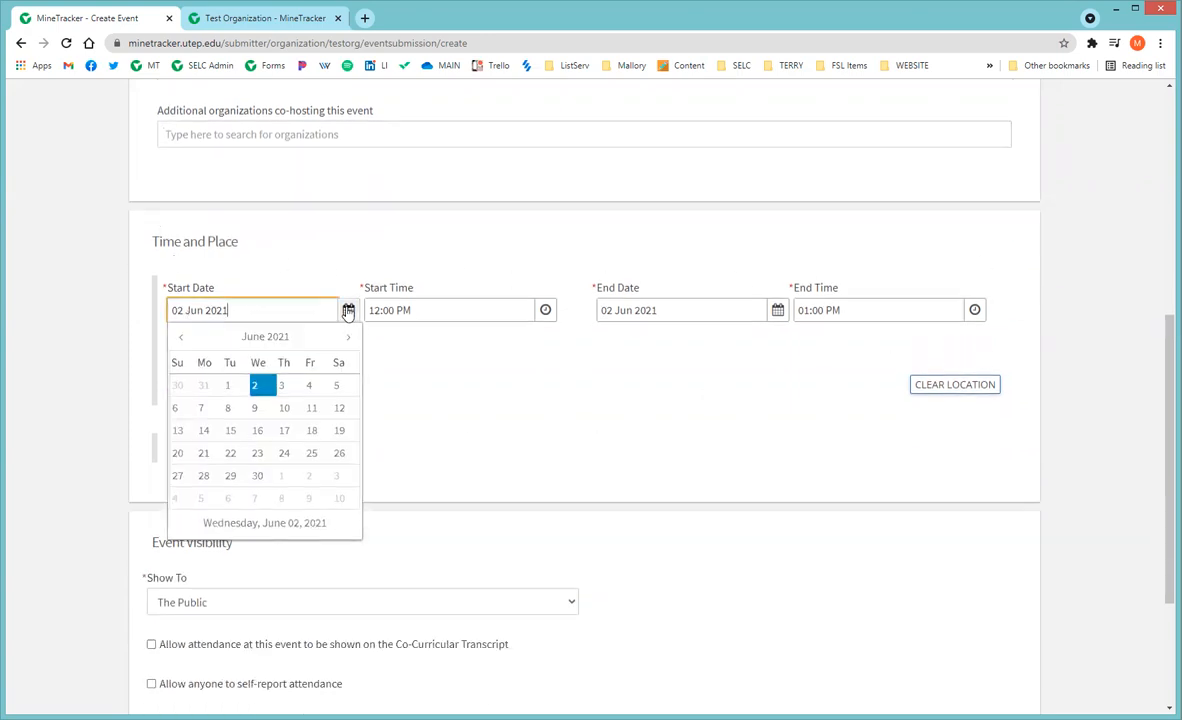
{"action": "left_click", "coordinate": [312, 387]}
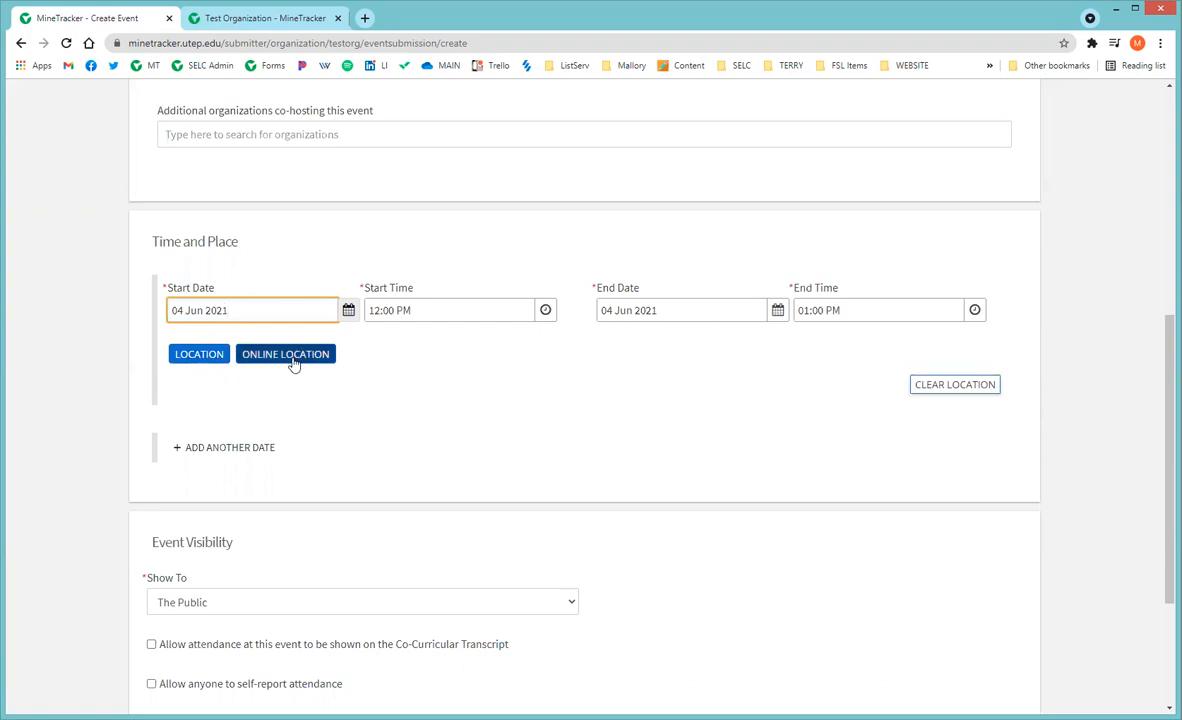
Start adding a physical location for the event and name it "Centennial Plaza".
{"action": "left_click", "coordinate": [196, 362]}
{"action": "left_click", "coordinate": [426, 337]}
{"action": "type", "text": "Cente"}
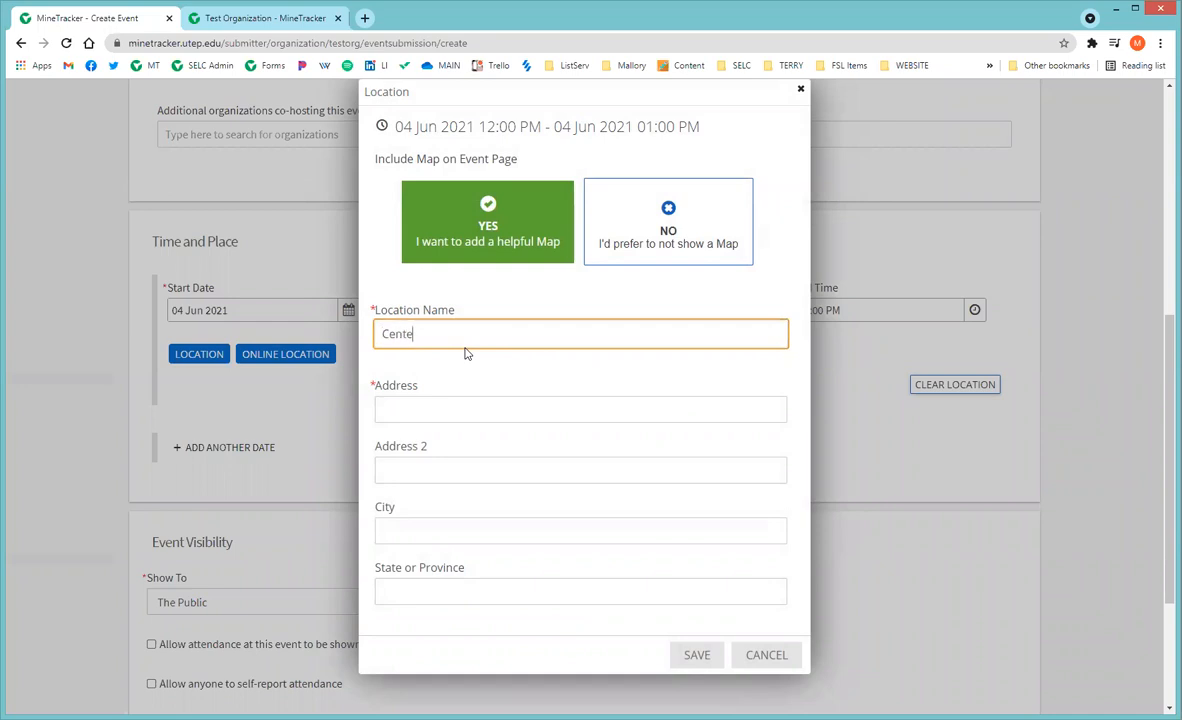
{"action": "type", "text": "nnial Plaza"}
Enter the venue's street address, El Paso as the city and the ZIP code as state or province, and save the location.
{"action": "left_click", "coordinate": [485, 413]}
{"action": "type", "text": "500"}
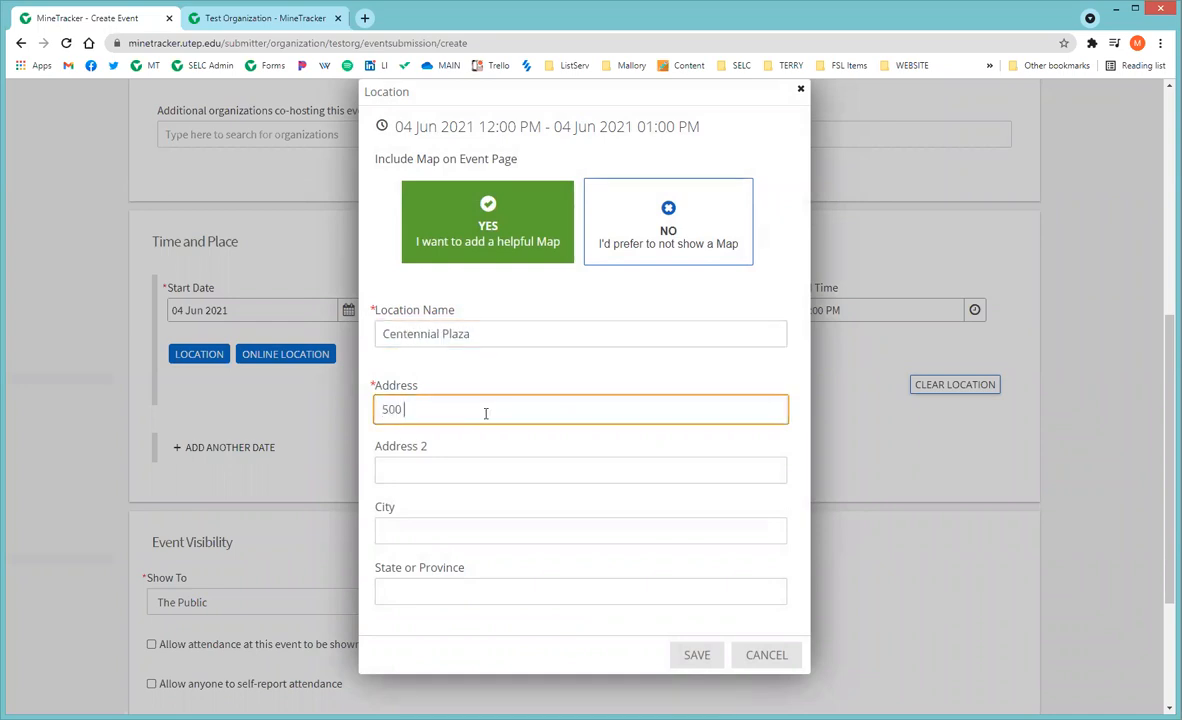
{"action": "type", "text": " W. Unv"}
{"action": "type", "text": "versity Ave."}
{"action": "left_click", "coordinate": [462, 531]}
{"action": "type", "text": "El Paso"}
{"action": "key", "text": "Tab"}
{"action": "type", "text": "799"}
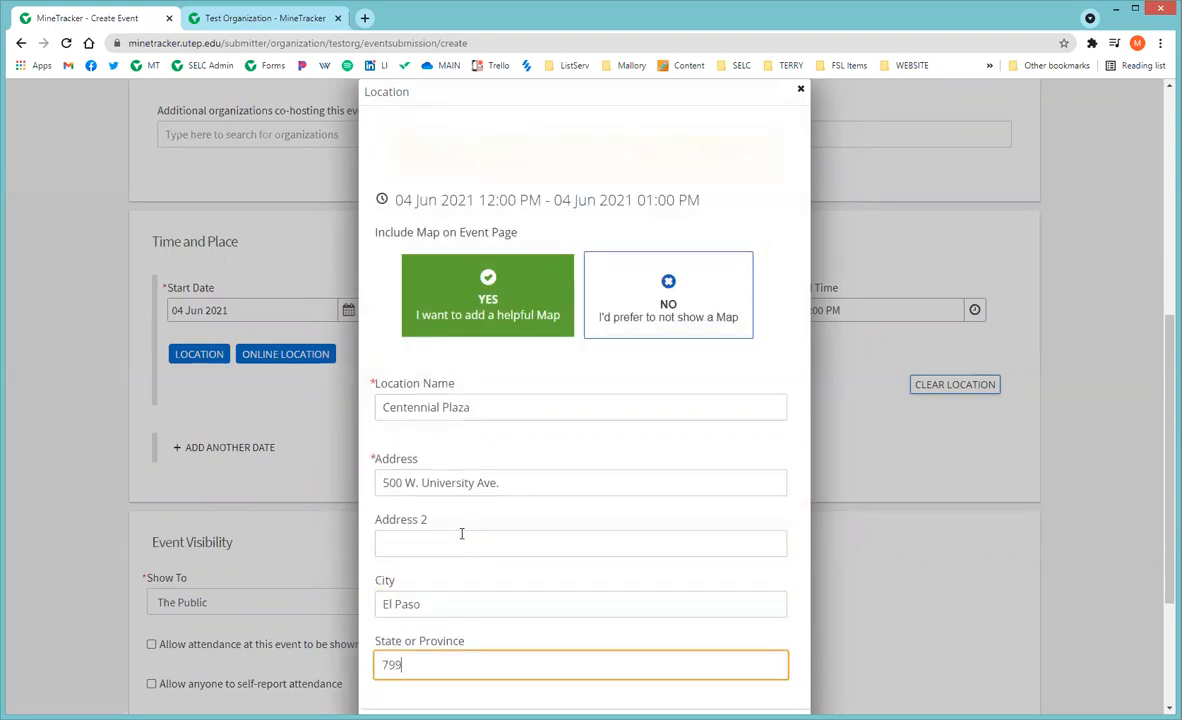
{"action": "type", "text": "68"}
{"action": "scroll", "coordinate": [454, 464], "scroll_direction": "down", "scroll_amount": 1}
{"action": "left_click", "coordinate": [696, 580]}
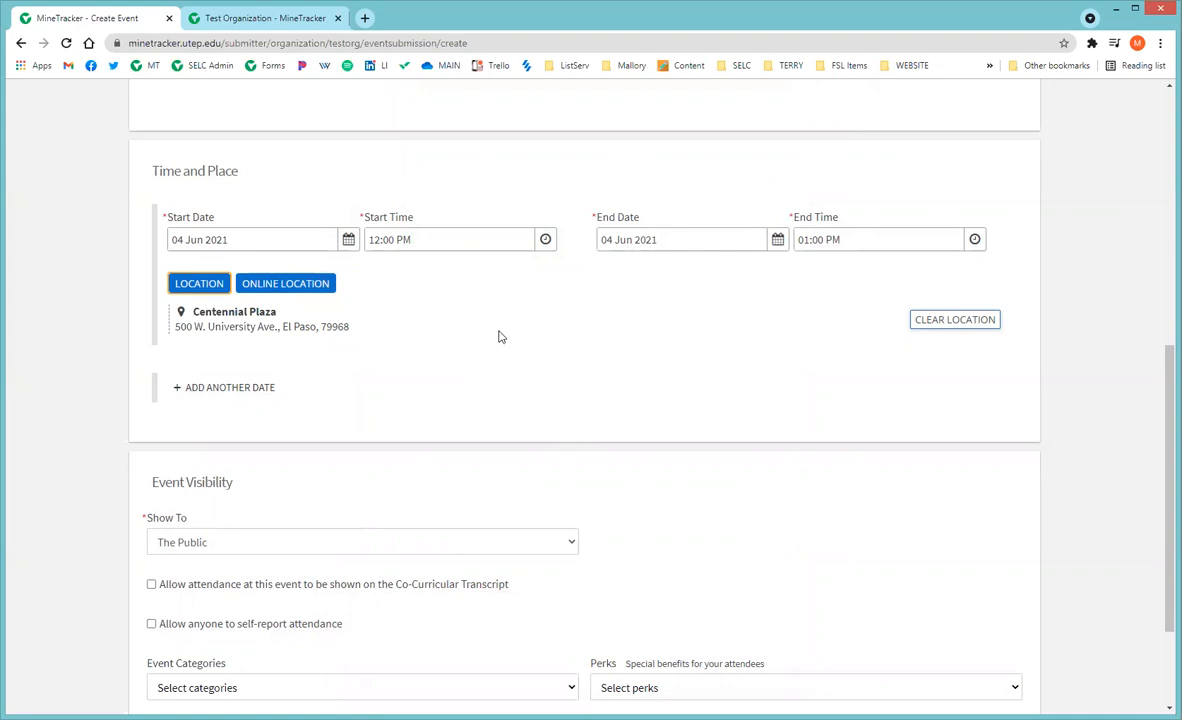
Review the event form's basic details, time and place, and visibility sections.
{"action": "scroll", "coordinate": [498, 330], "scroll_direction": "down", "scroll_amount": 2}
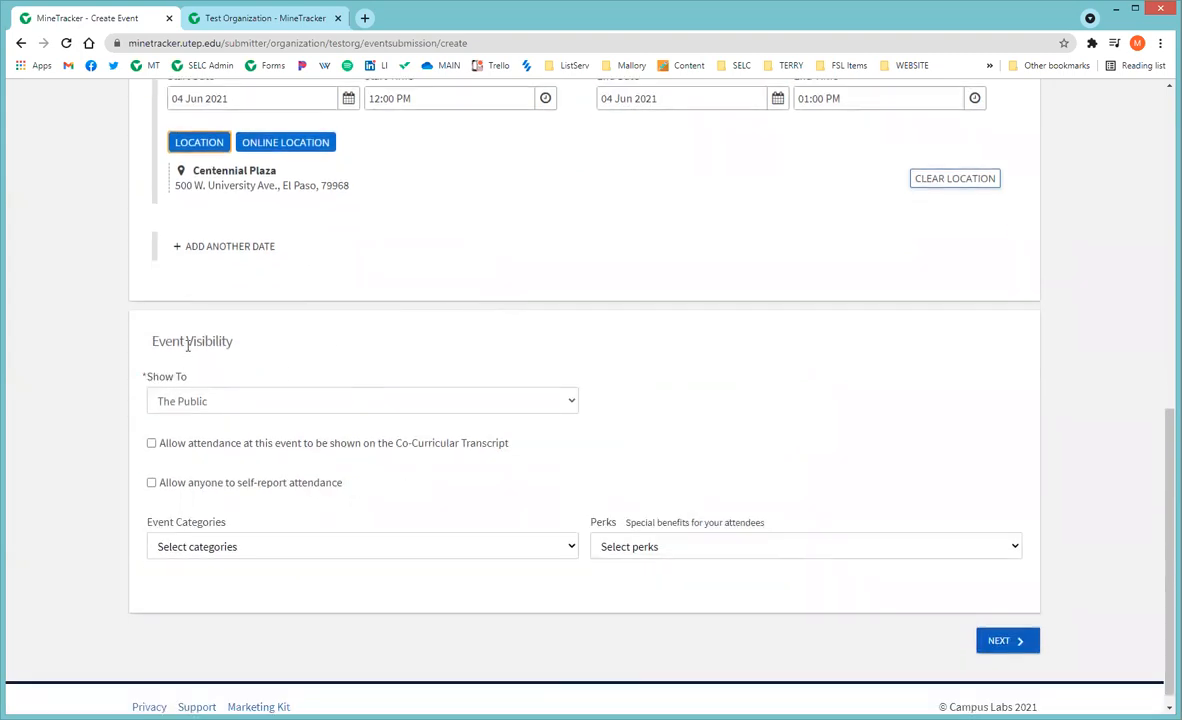
{"action": "scroll", "coordinate": [380, 351], "scroll_direction": "up", "scroll_amount": 2}
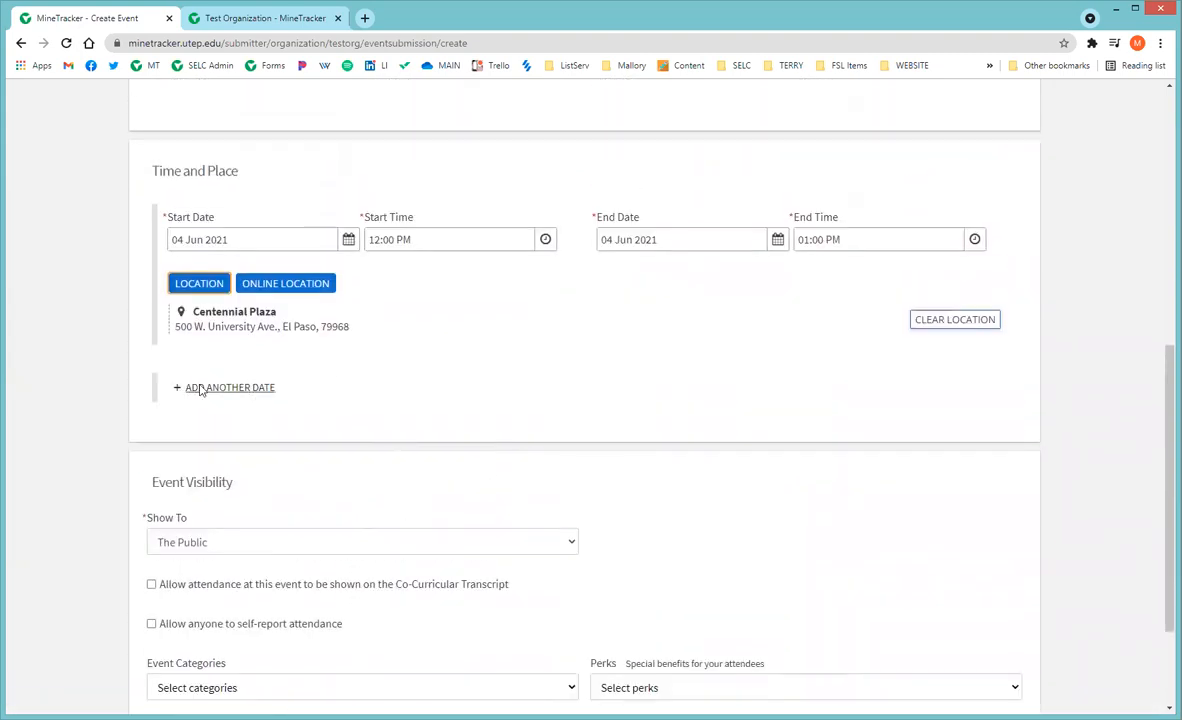
{"action": "scroll", "coordinate": [219, 390], "scroll_direction": "up", "scroll_amount": 7}
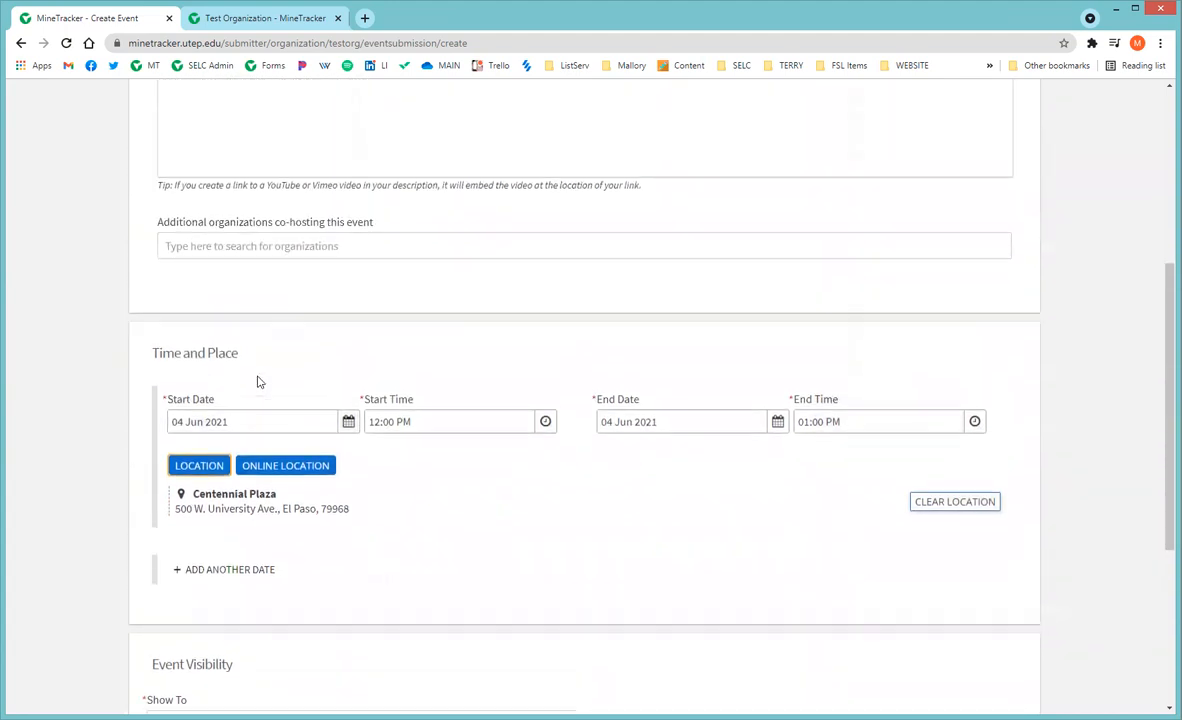
{"action": "scroll", "coordinate": [281, 287], "scroll_direction": "down", "scroll_amount": 4}
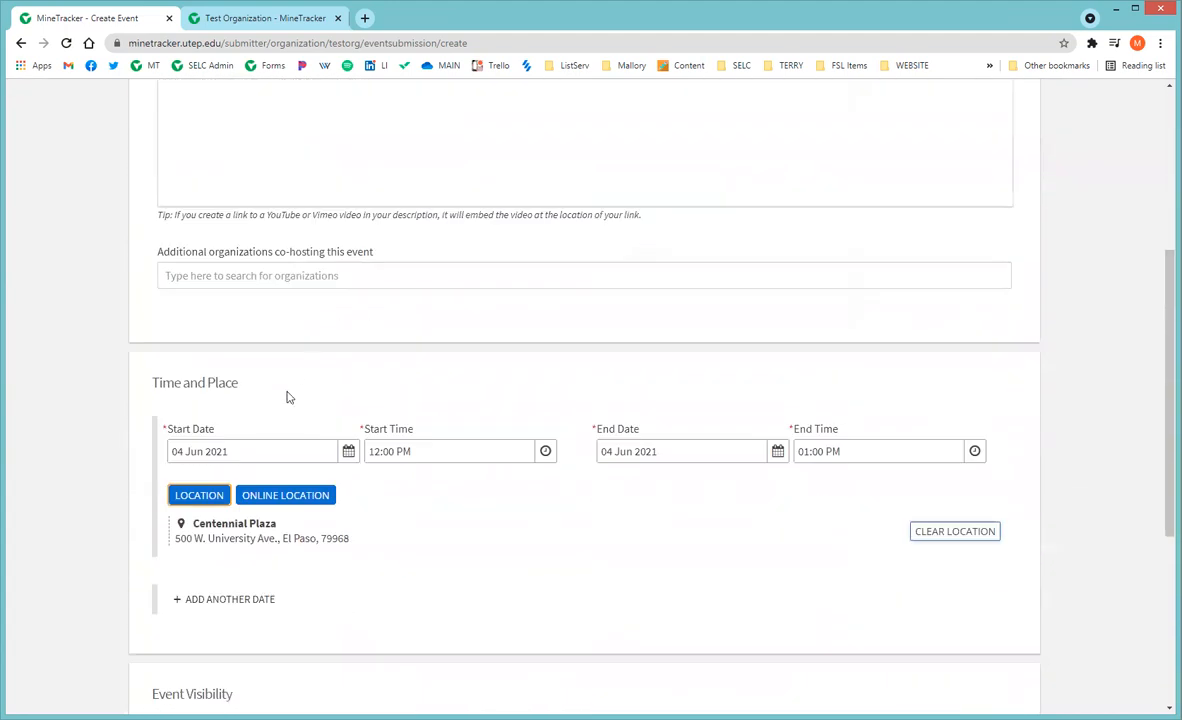
{"action": "scroll", "coordinate": [483, 477], "scroll_direction": "down", "scroll_amount": 2}
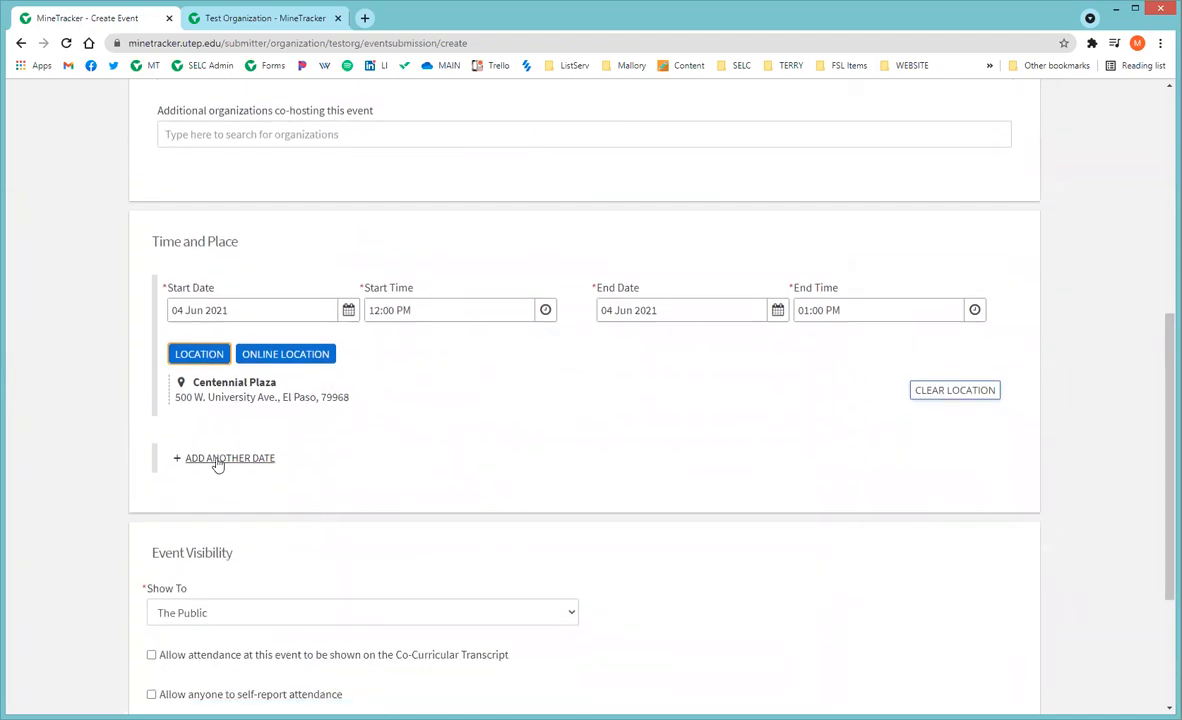
{"action": "scroll", "coordinate": [227, 490], "scroll_direction": "up", "scroll_amount": 5}
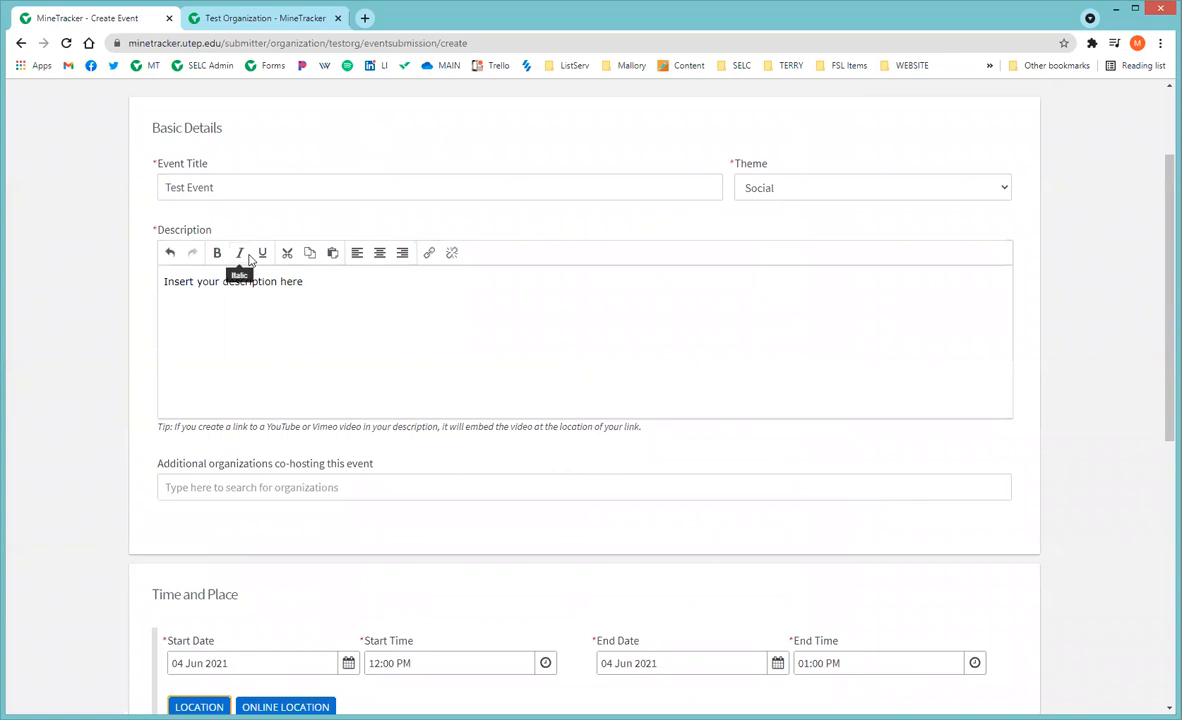
{"action": "scroll", "coordinate": [762, 261], "scroll_direction": "down", "scroll_amount": 4}
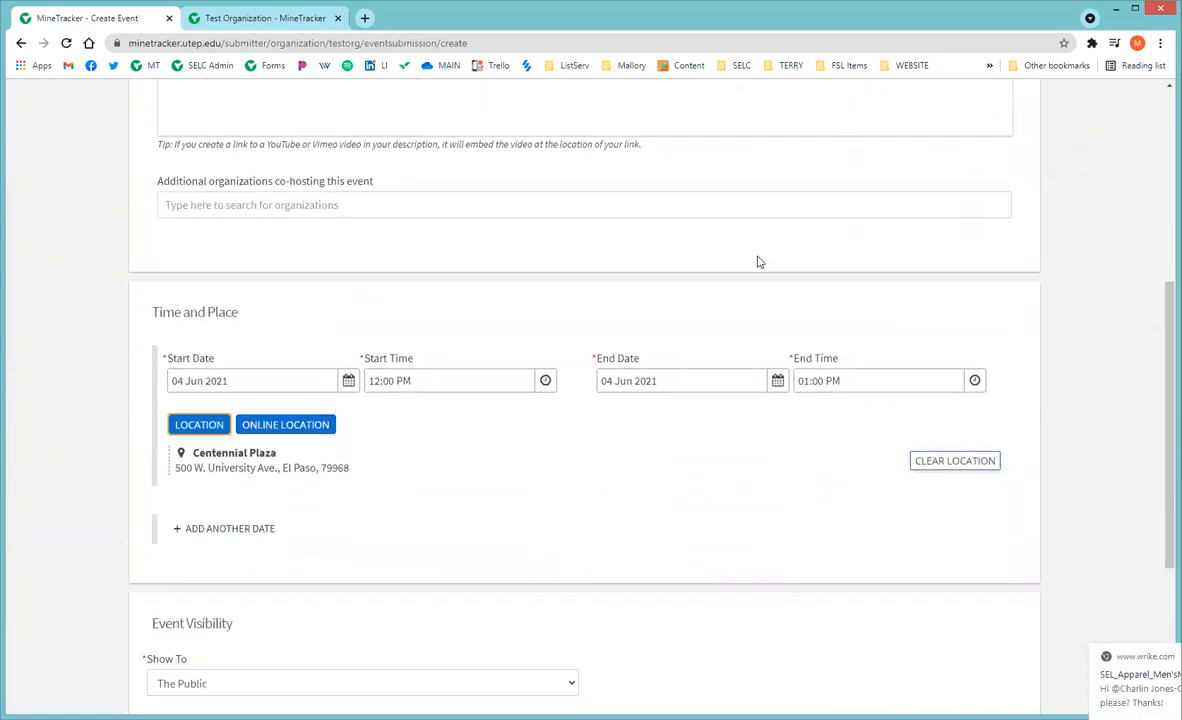
{"action": "scroll", "coordinate": [211, 554], "scroll_direction": "down", "scroll_amount": 3}
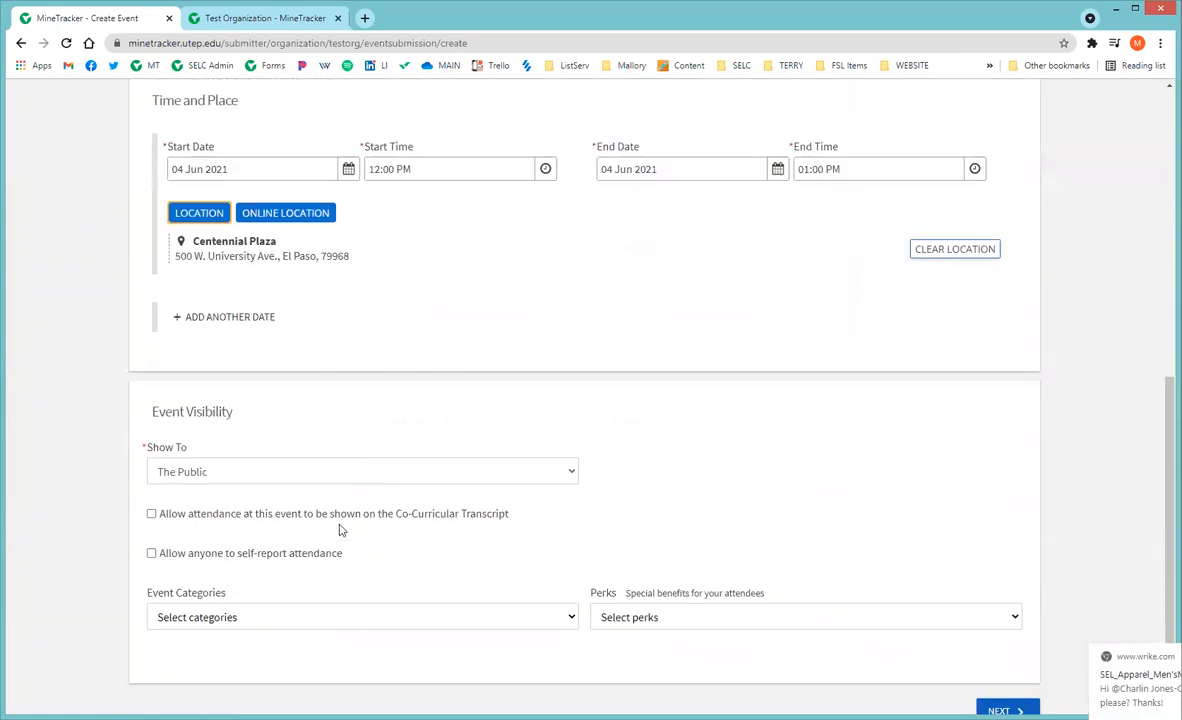
Choose The Public as the audience the event is shown to.
{"action": "left_click", "coordinate": [231, 474]}
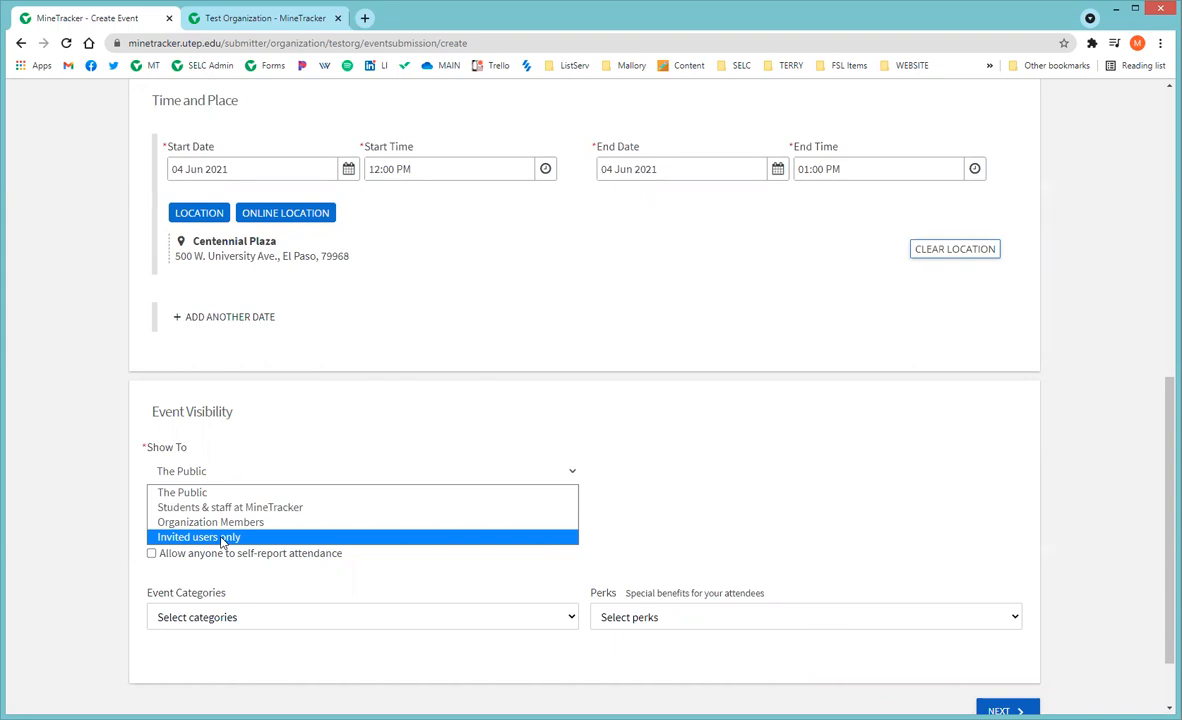
{"action": "left_click", "coordinate": [214, 493]}
{"action": "scroll", "coordinate": [695, 450], "scroll_direction": "down", "scroll_amount": 1}
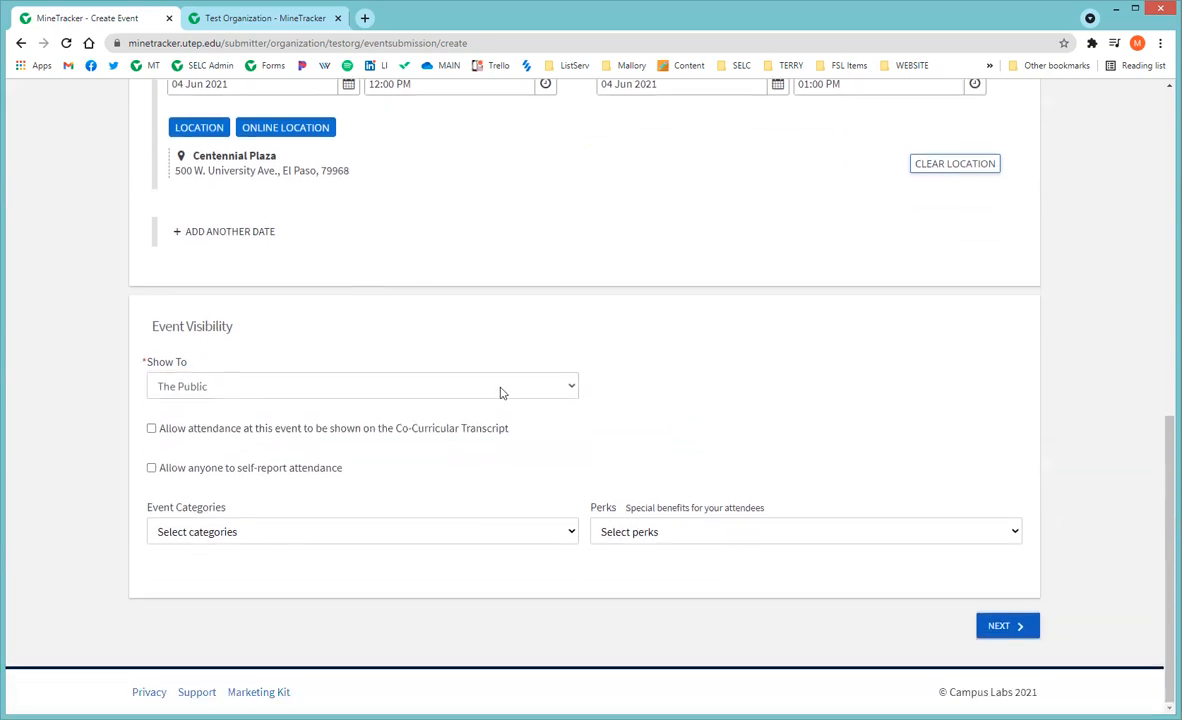
Look through the available event categories without choosing one.
{"action": "left_click", "coordinate": [560, 537]}
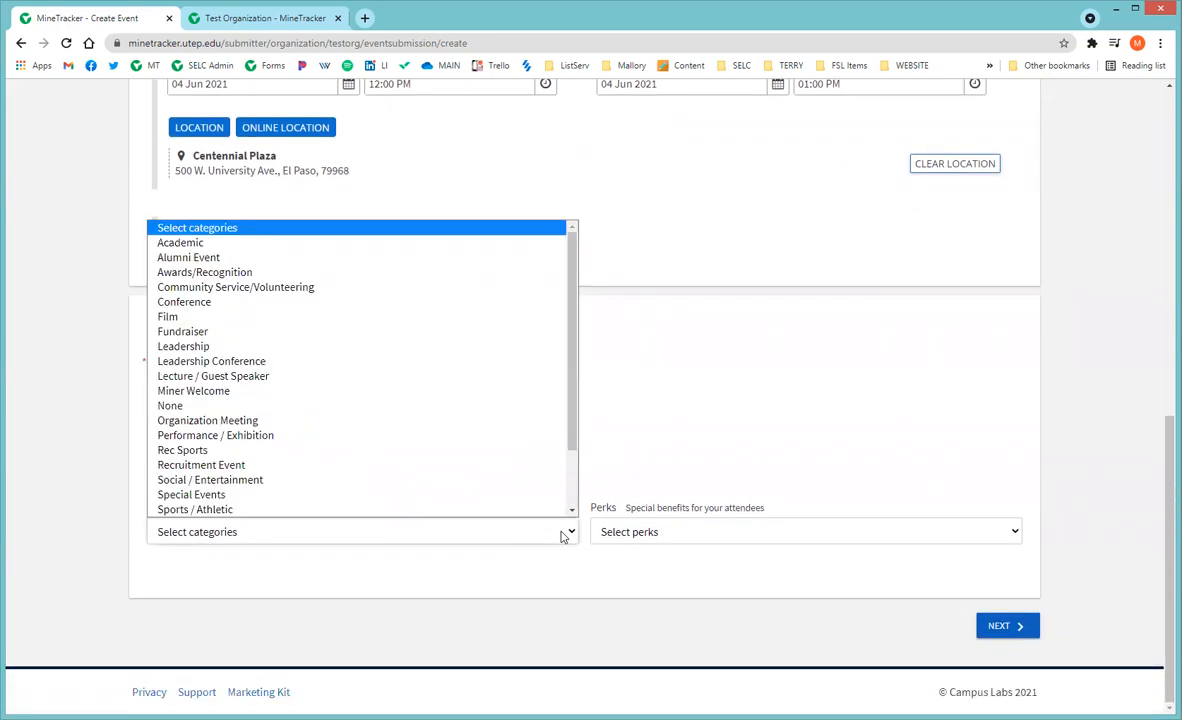
{"action": "scroll", "coordinate": [364, 287], "scroll_direction": "down", "scroll_amount": 1}
{"action": "scroll", "coordinate": [364, 287], "scroll_direction": "down", "scroll_amount": 1}
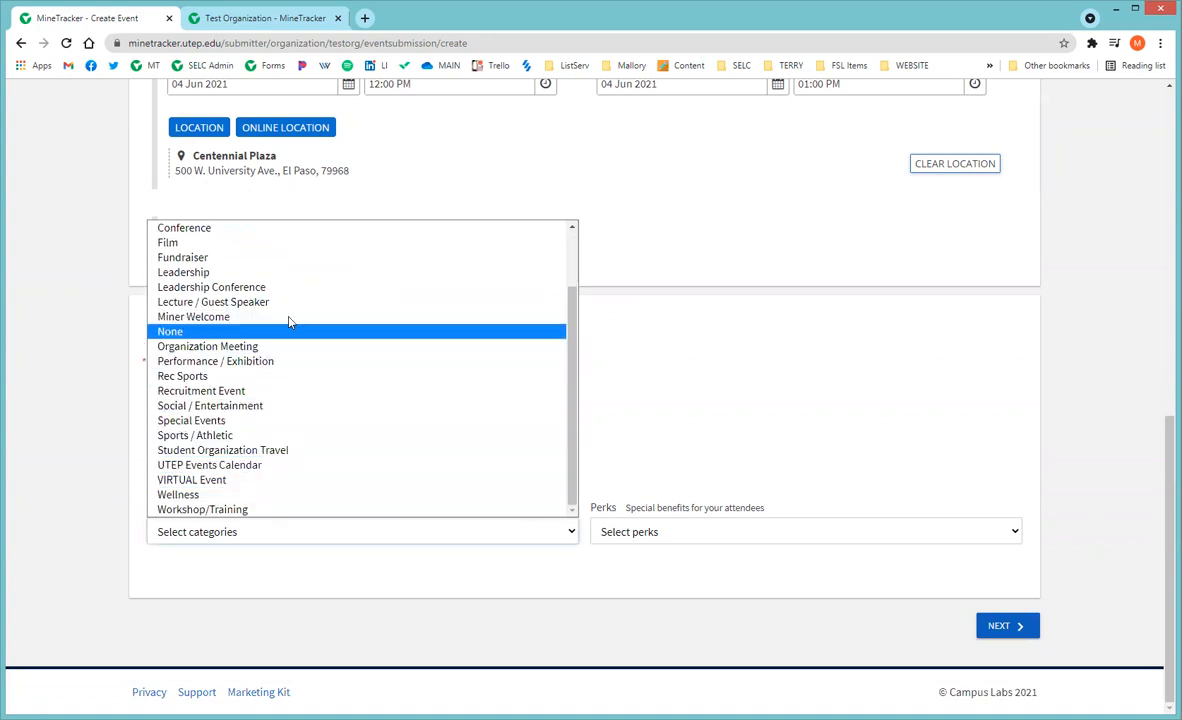
{"action": "left_click", "coordinate": [673, 375]}
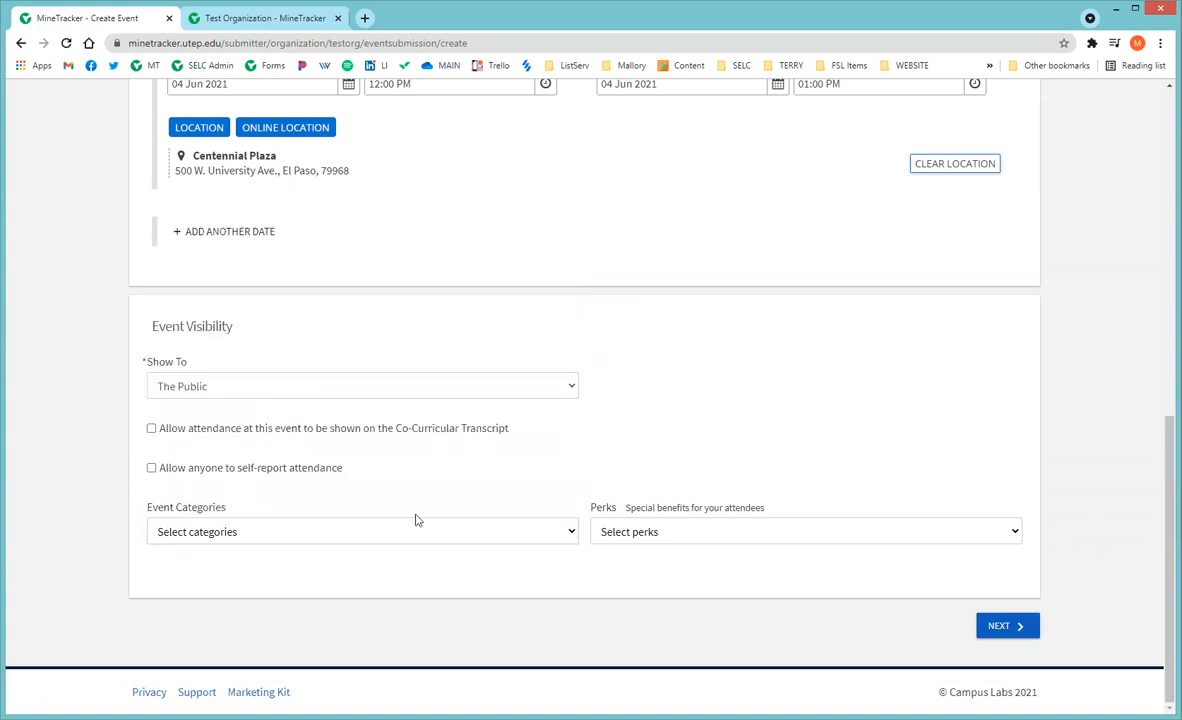
{"action": "left_click", "coordinate": [273, 534]}
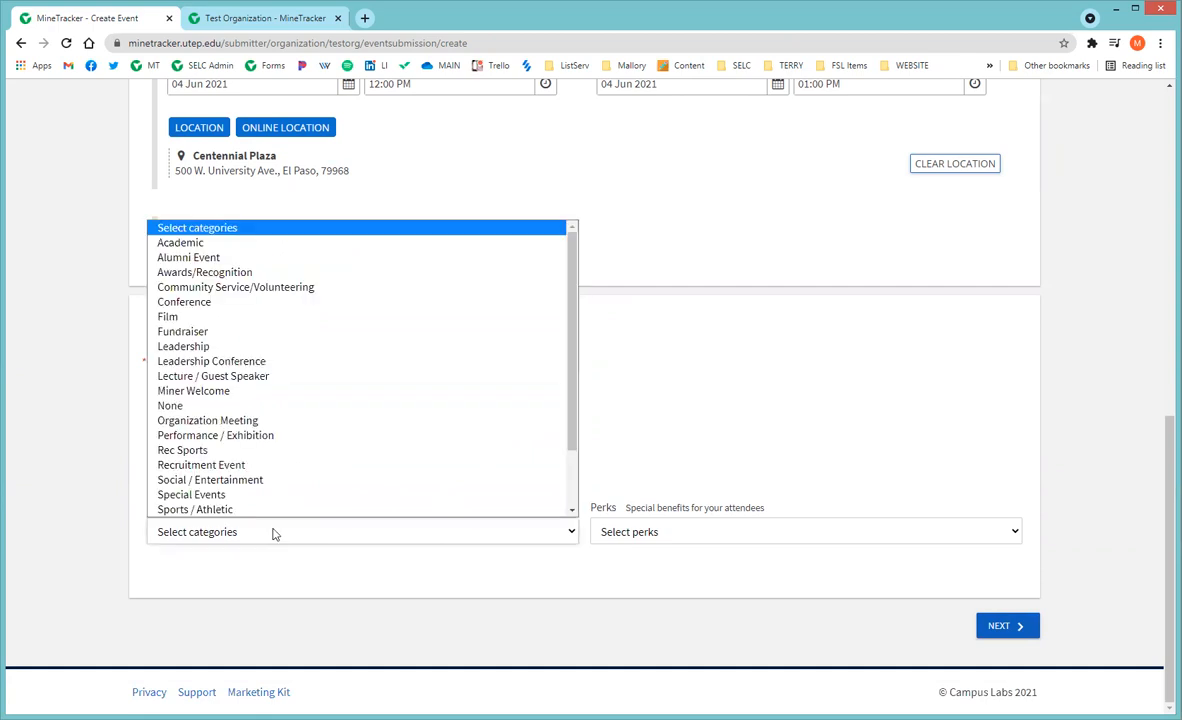
{"action": "scroll", "coordinate": [243, 375], "scroll_direction": "down", "scroll_amount": 1}
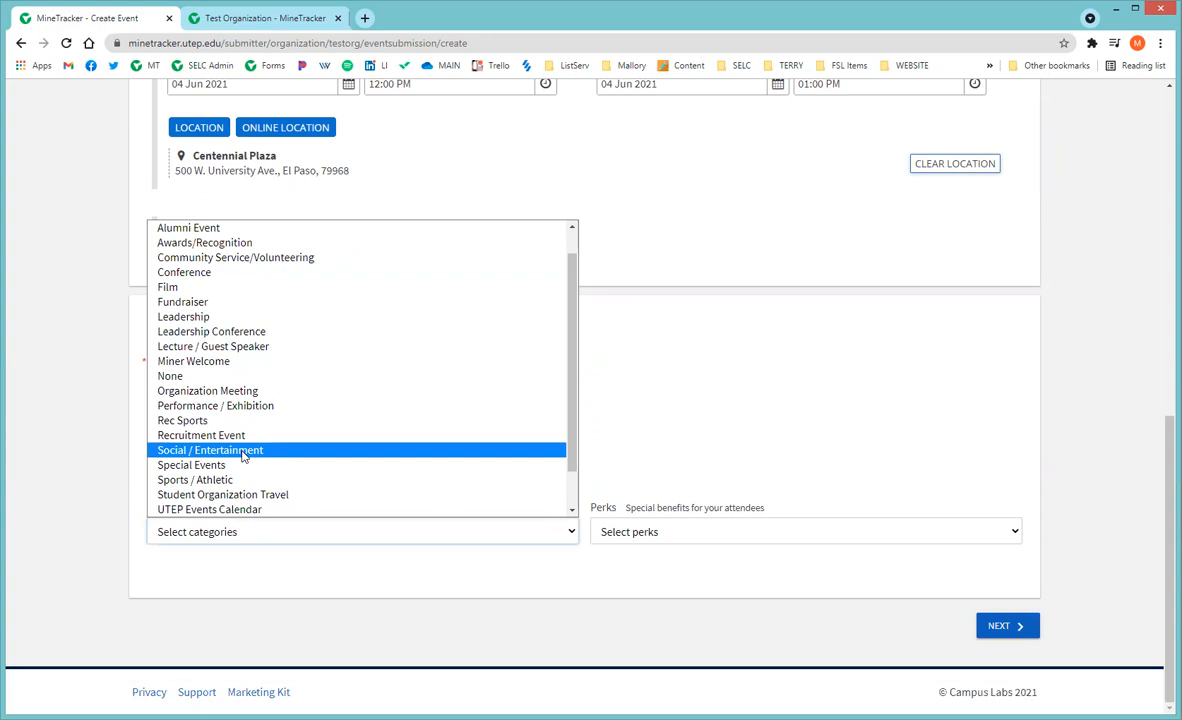
{"action": "left_click", "coordinate": [720, 430]}
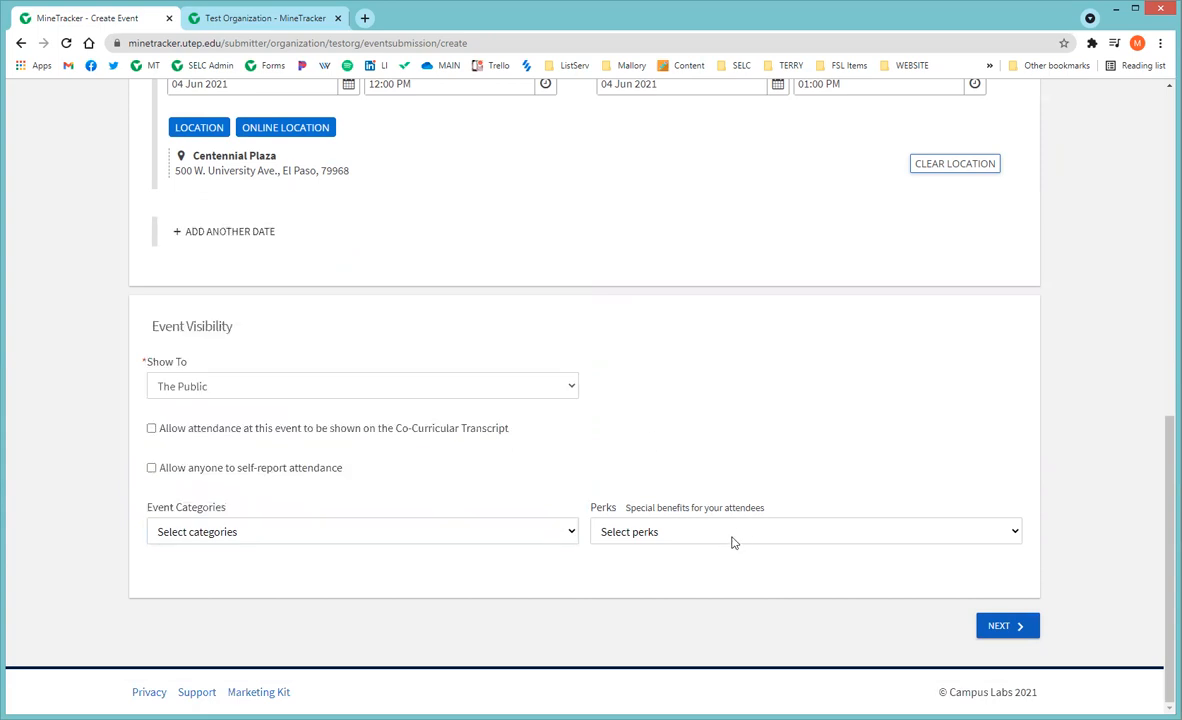
Add the perks Free Food and Free Stuff to the event.
{"action": "left_click", "coordinate": [738, 535]}
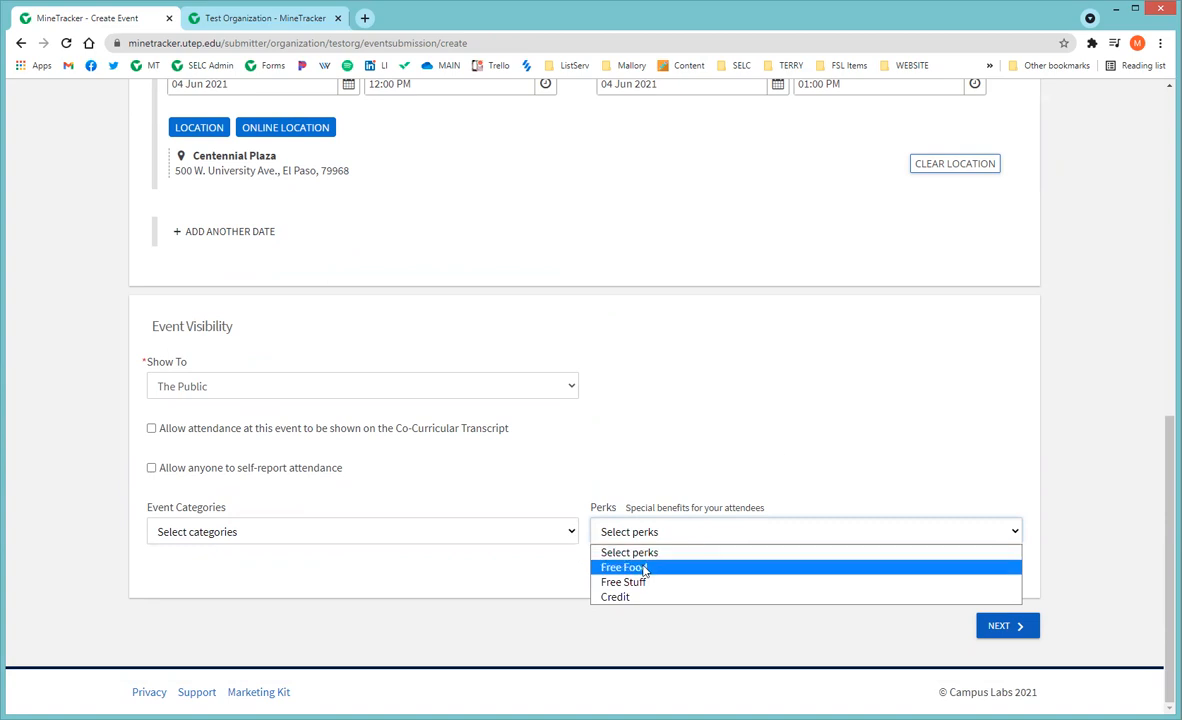
{"action": "left_click", "coordinate": [645, 568]}
{"action": "left_click", "coordinate": [718, 537]}
{"action": "left_click", "coordinate": [691, 581]}
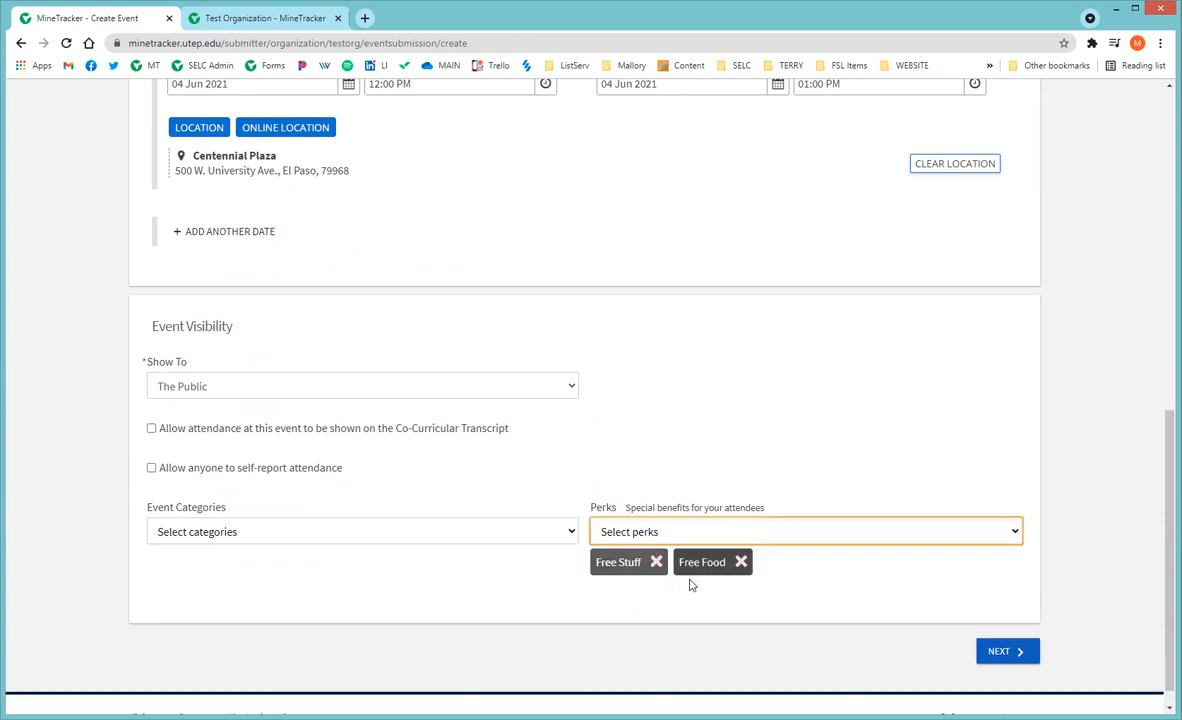
Assign the Social / Entertainment category to the event.
{"action": "left_click", "coordinate": [430, 533]}
{"action": "scroll", "coordinate": [285, 492], "scroll_direction": "down", "scroll_amount": 1}
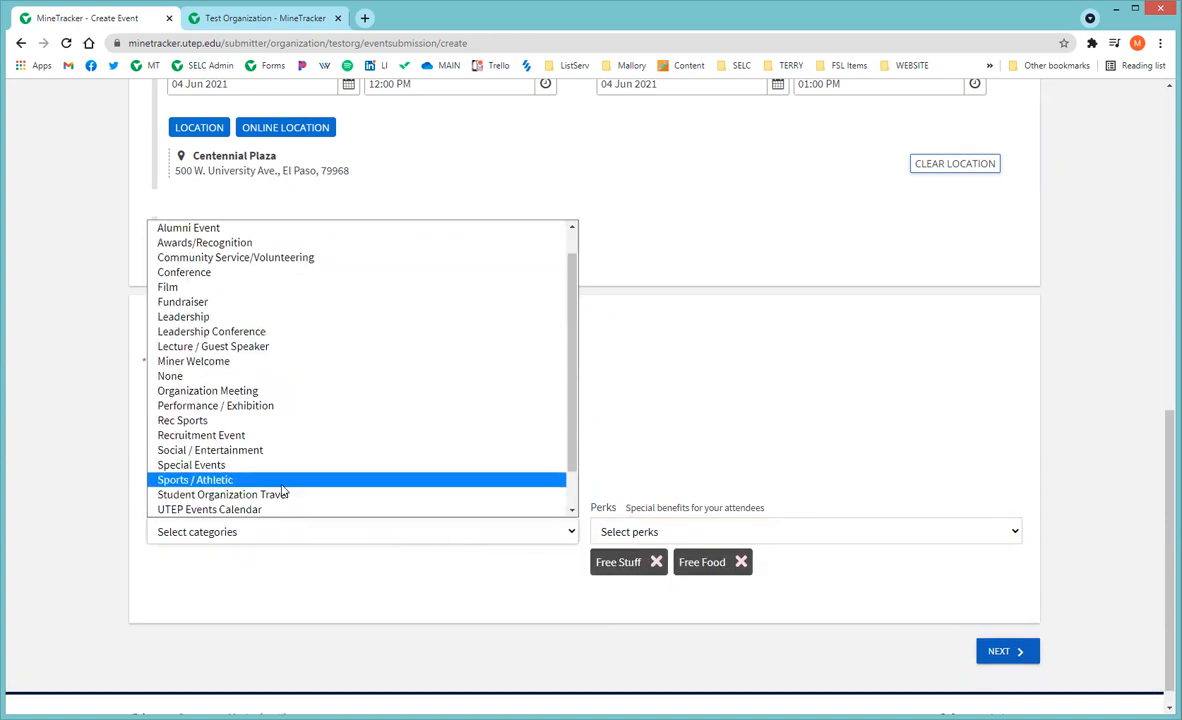
{"action": "left_click", "coordinate": [257, 450]}
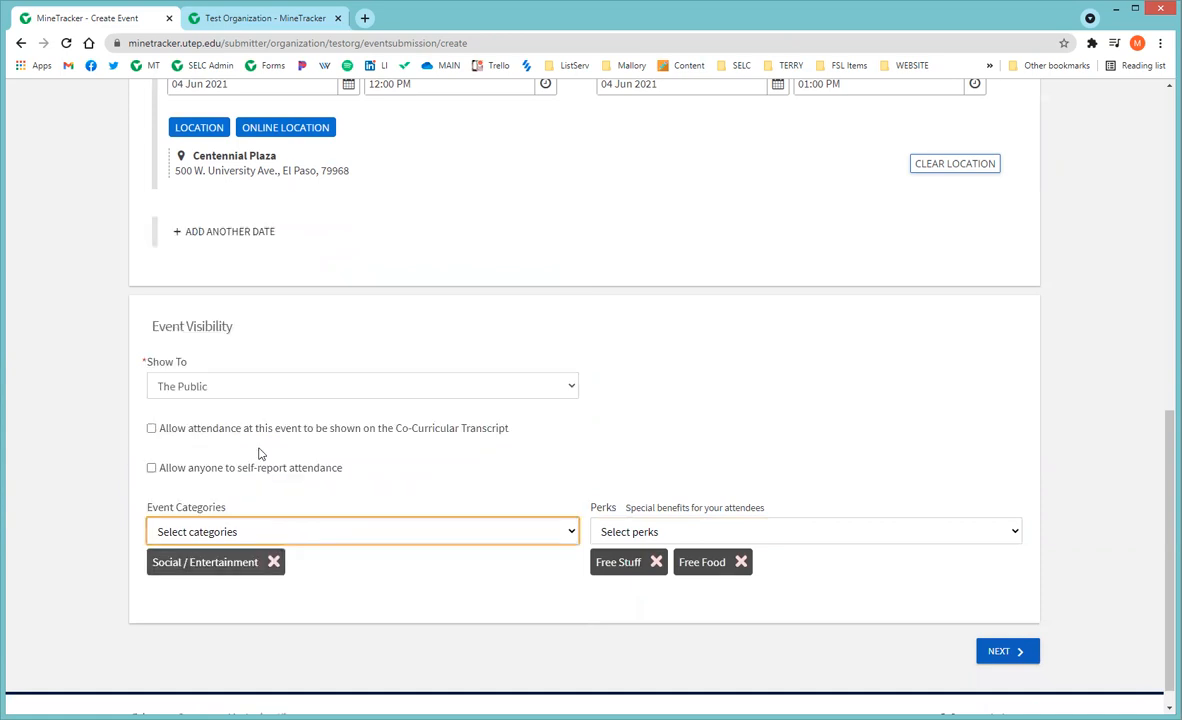
Add the Special Events category to the event and continue to the RSVP settings.
{"action": "left_click", "coordinate": [255, 535]}
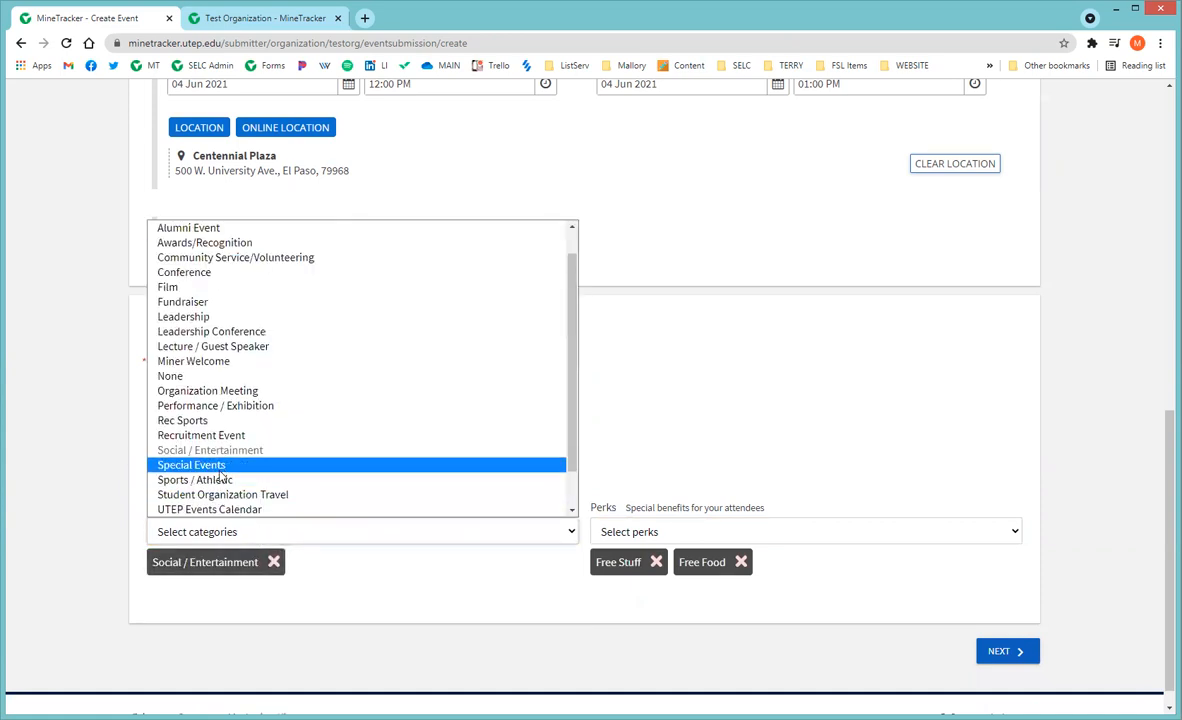
{"action": "left_click", "coordinate": [200, 464]}
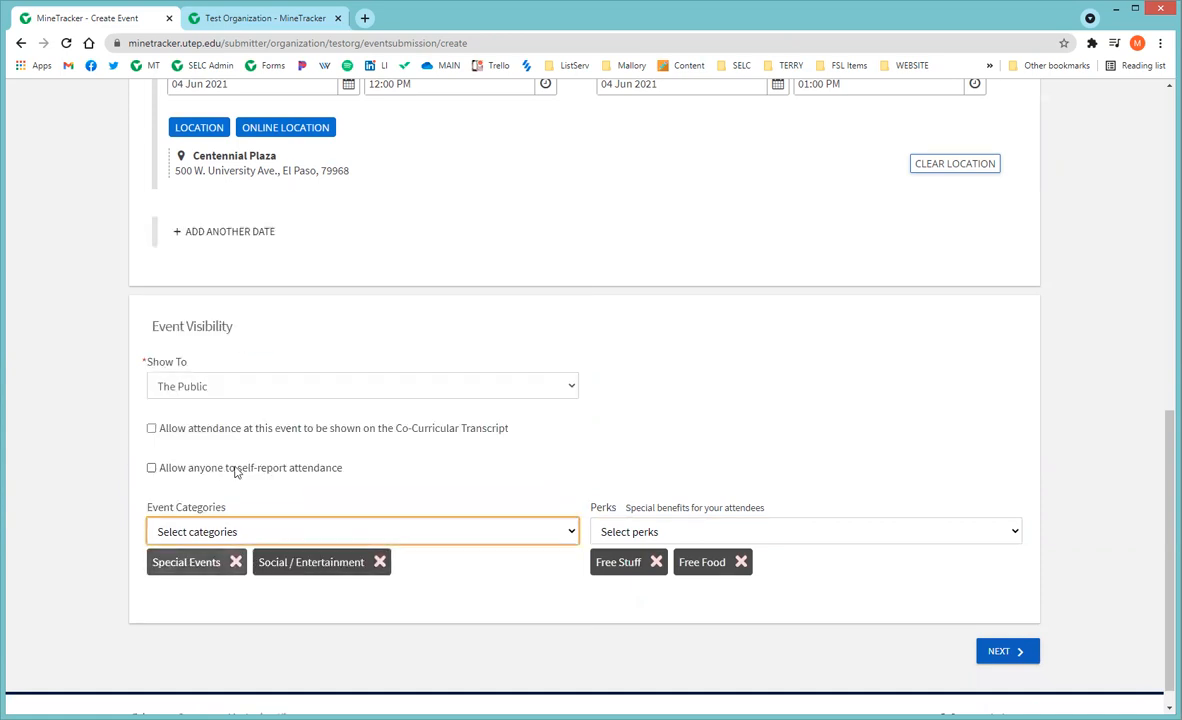
{"action": "left_click", "coordinate": [1003, 651]}
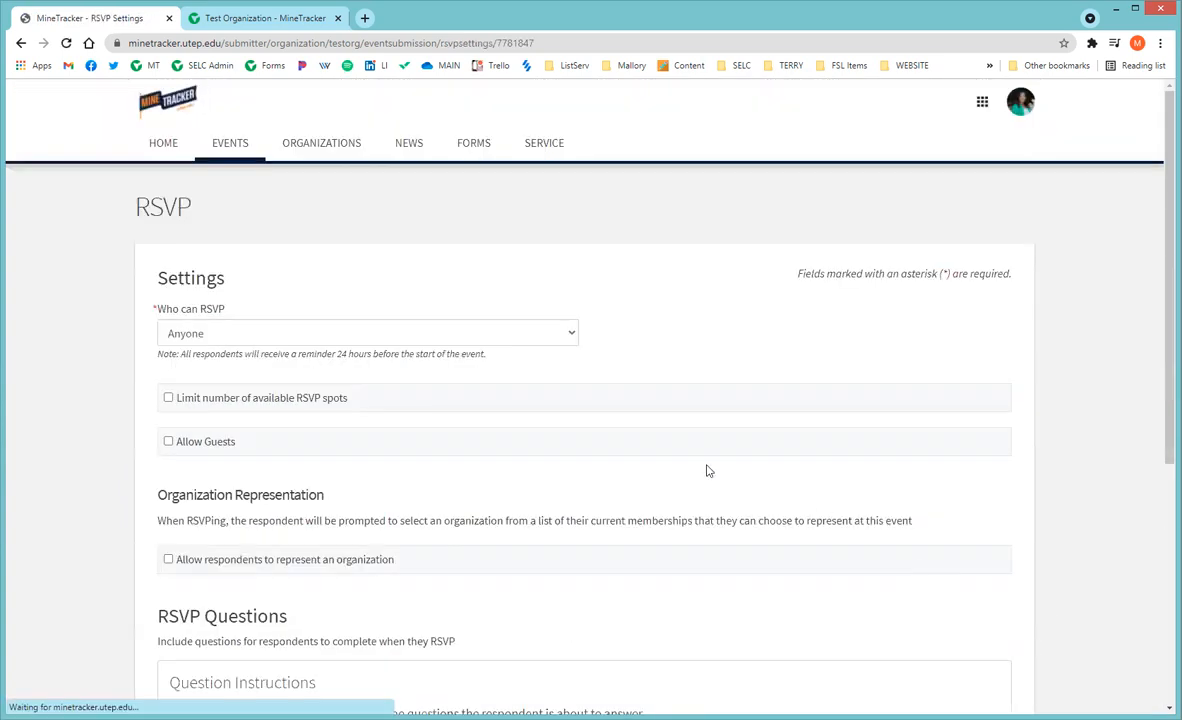
Review the choices for who can RSVP, leaving the setting at Anyone.
{"action": "scroll", "coordinate": [660, 300], "scroll_direction": "down", "scroll_amount": 2}
{"action": "scroll", "coordinate": [658, 300], "scroll_direction": "down", "scroll_amount": 1}
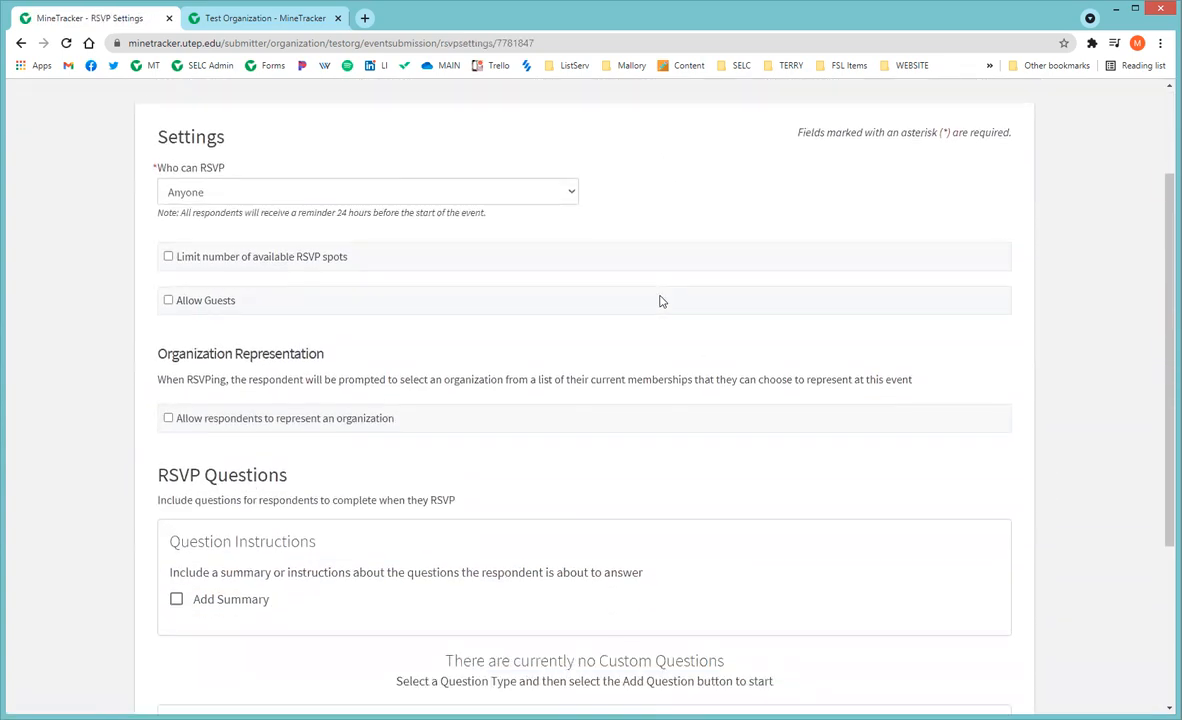
{"action": "left_click", "coordinate": [404, 193]}
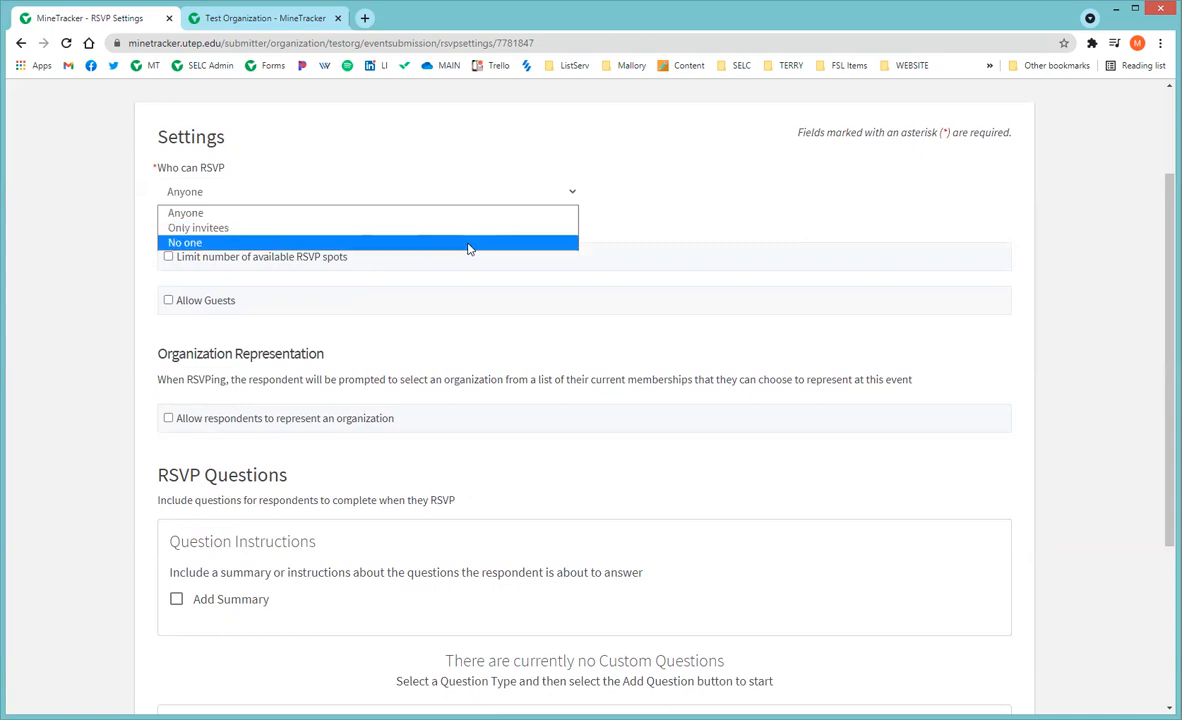
{"action": "left_click", "coordinate": [691, 227]}
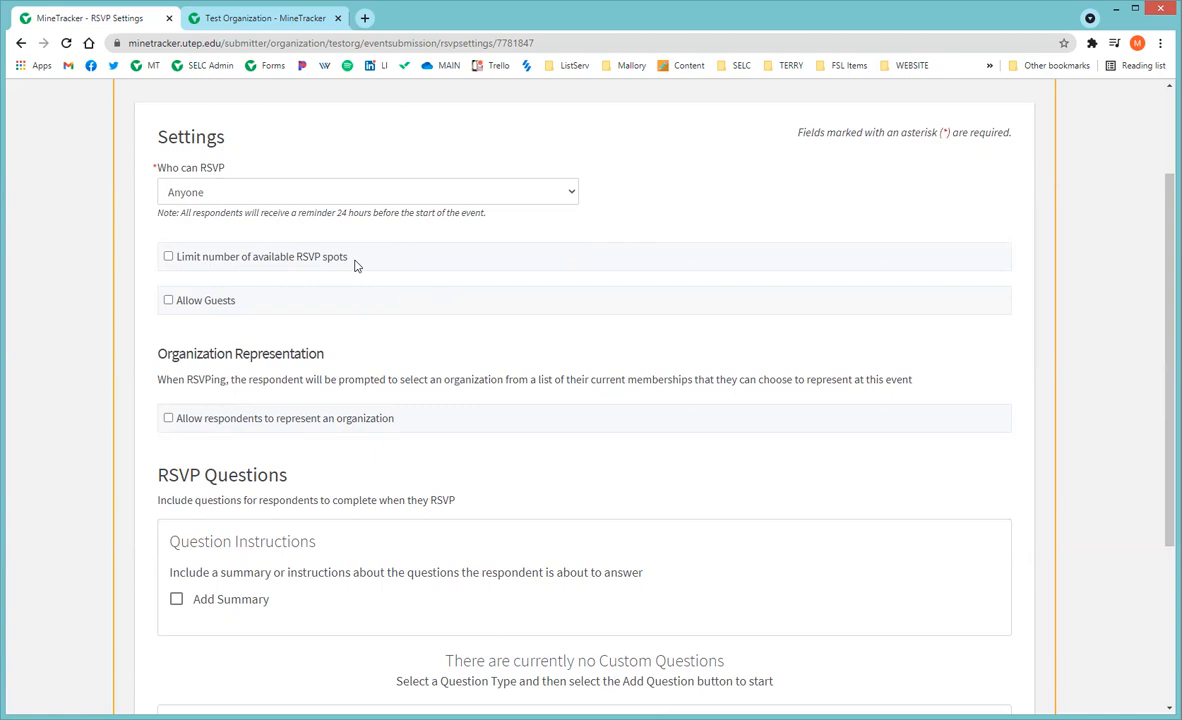
Preview the extra options for limiting RSVP spots and for allowing guests, leaving both settings off.
{"action": "left_click", "coordinate": [169, 258]}
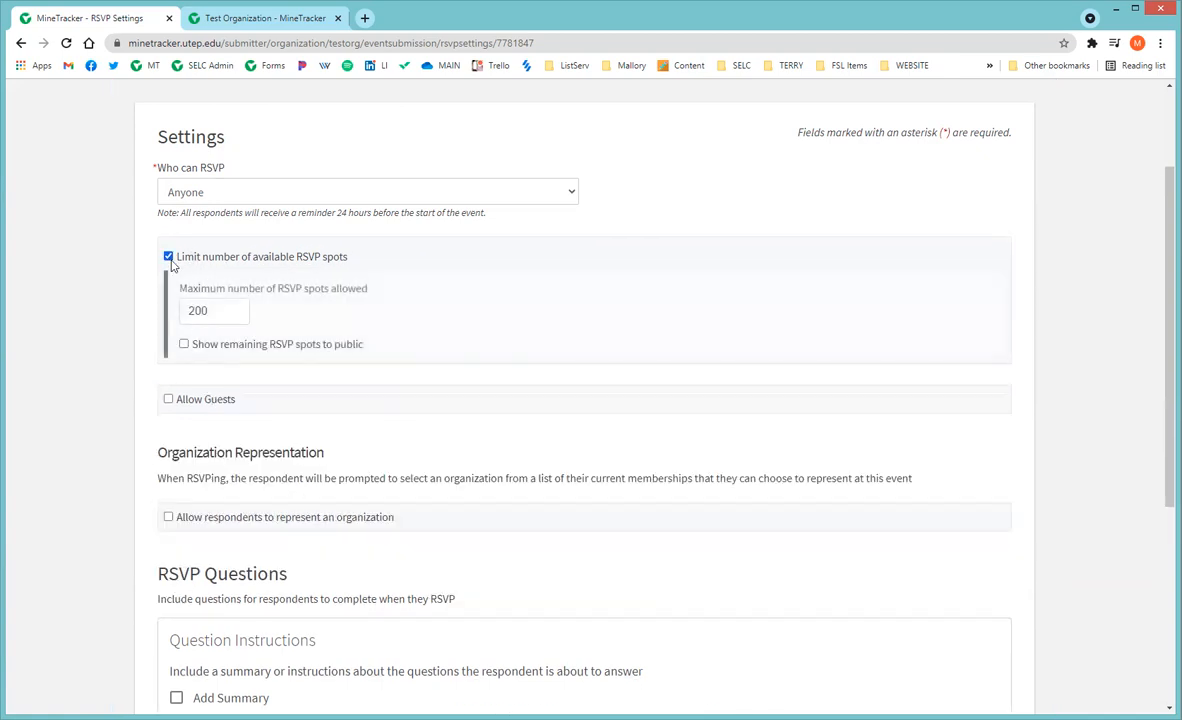
{"action": "left_click", "coordinate": [169, 257]}
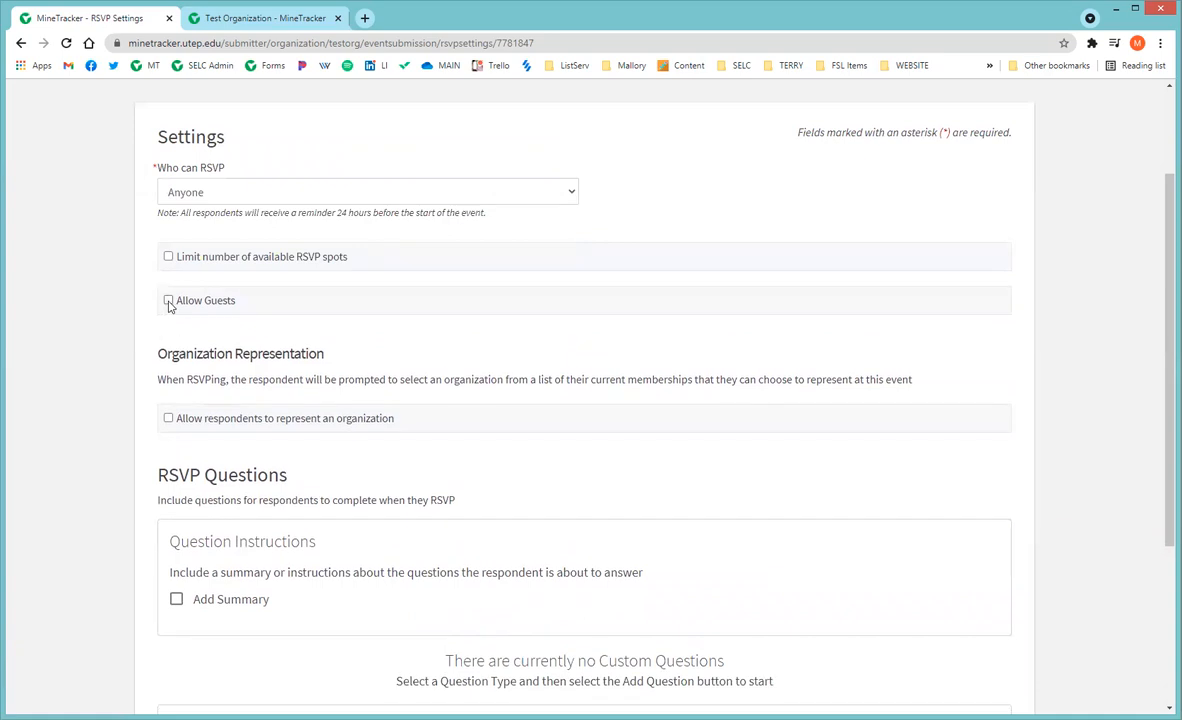
{"action": "left_click", "coordinate": [168, 300]}
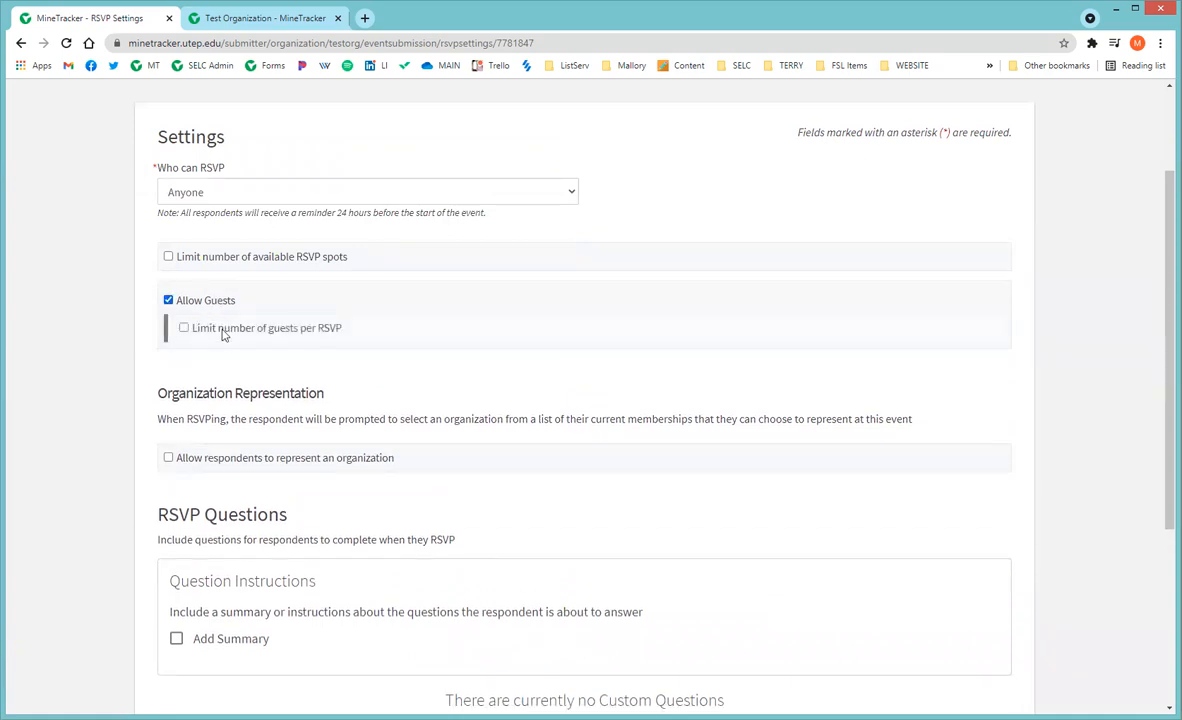
{"action": "left_click", "coordinate": [168, 300]}
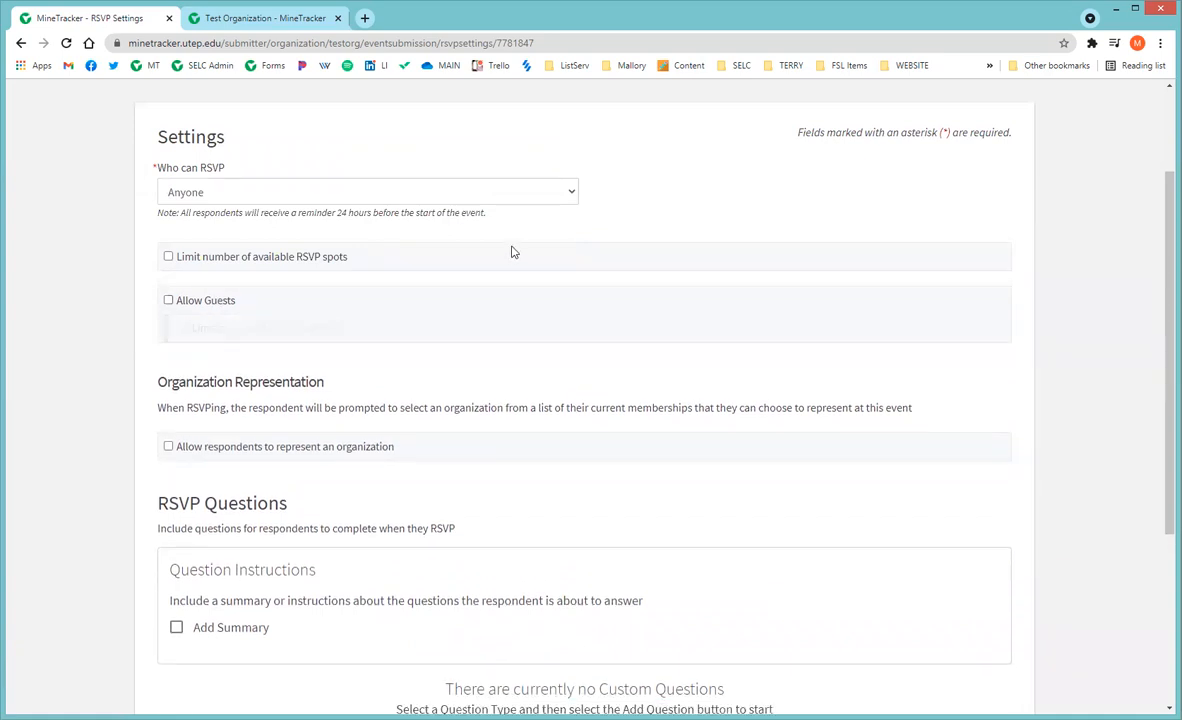
Examine the organization representation and RSVP question options, including the available question types, without adding a question.
{"action": "scroll", "coordinate": [517, 232], "scroll_direction": "down", "scroll_amount": 2}
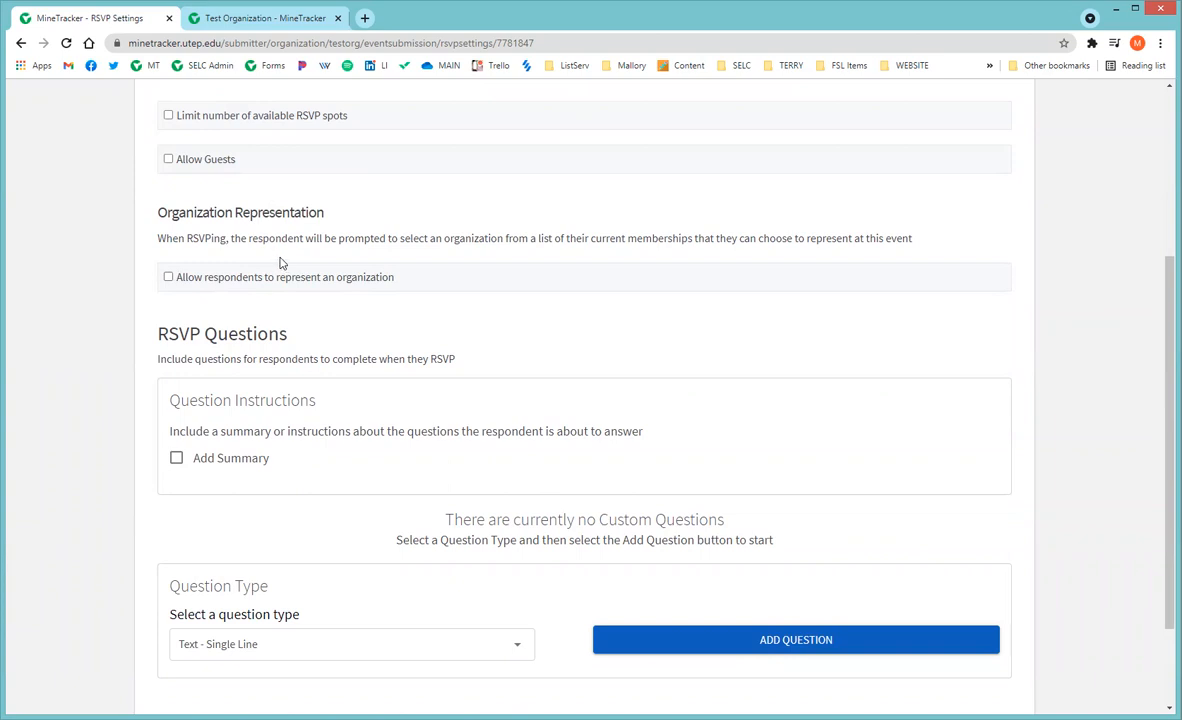
{"action": "scroll", "coordinate": [317, 259], "scroll_direction": "down", "scroll_amount": 2}
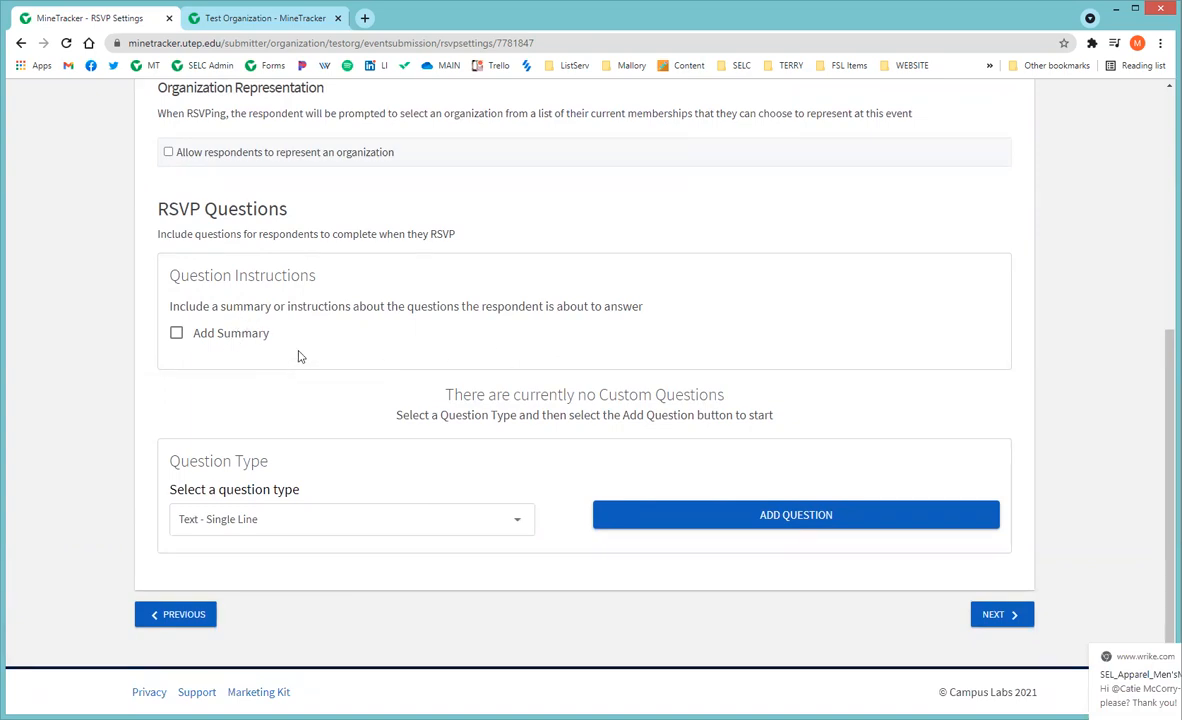
{"action": "left_click", "coordinate": [488, 522]}
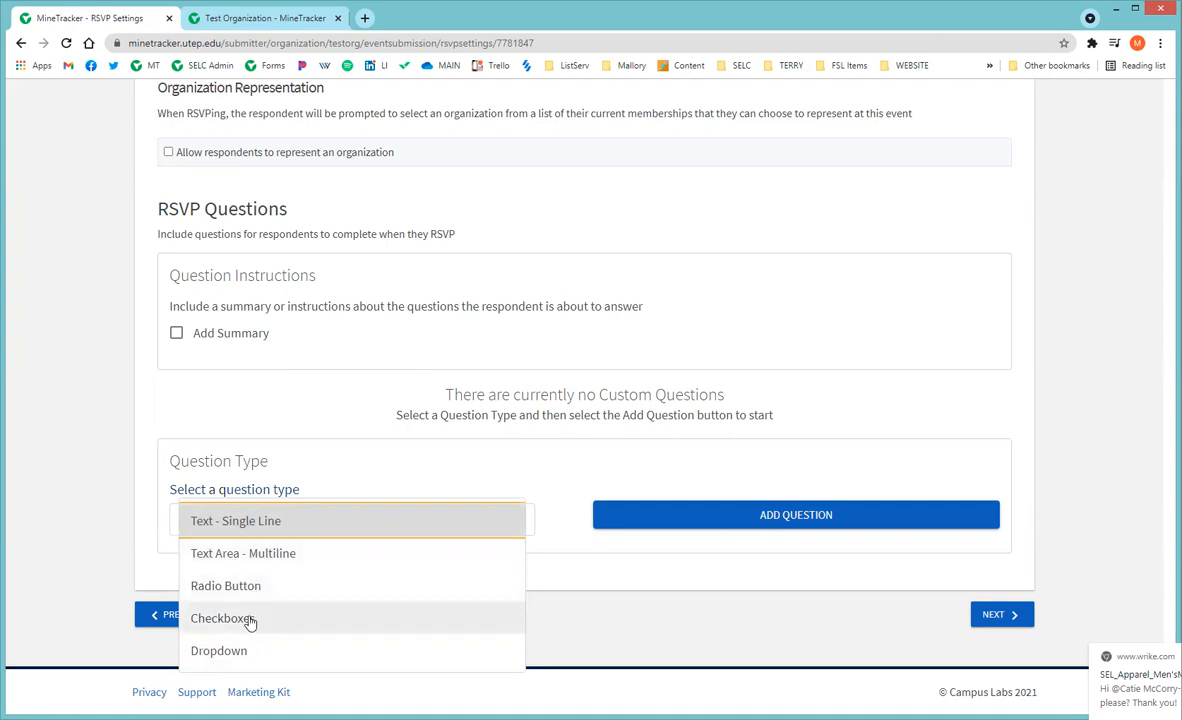
{"action": "left_click", "coordinate": [743, 567]}
Recheck the RSVP settings and continue to the post-event feedback page without adding any custom questions.
{"action": "scroll", "coordinate": [562, 319], "scroll_direction": "up", "scroll_amount": 2}
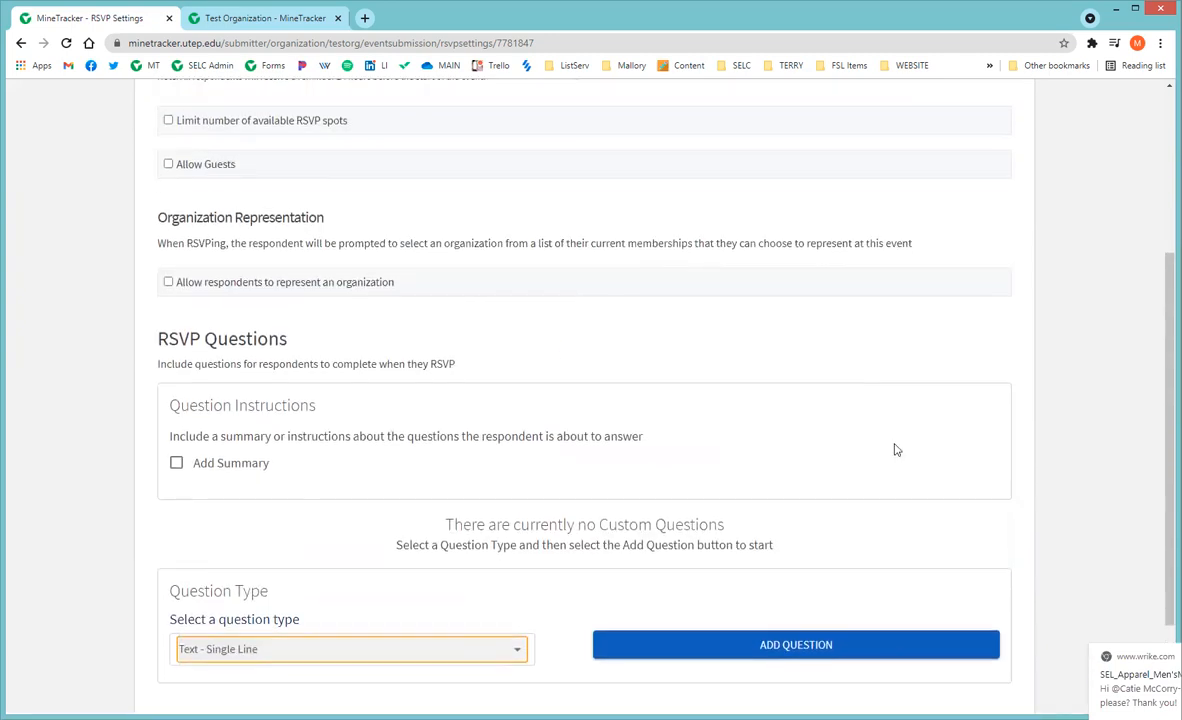
{"action": "scroll", "coordinate": [896, 450], "scroll_direction": "down", "scroll_amount": 2}
{"action": "scroll", "coordinate": [884, 387], "scroll_direction": "up", "scroll_amount": 4}
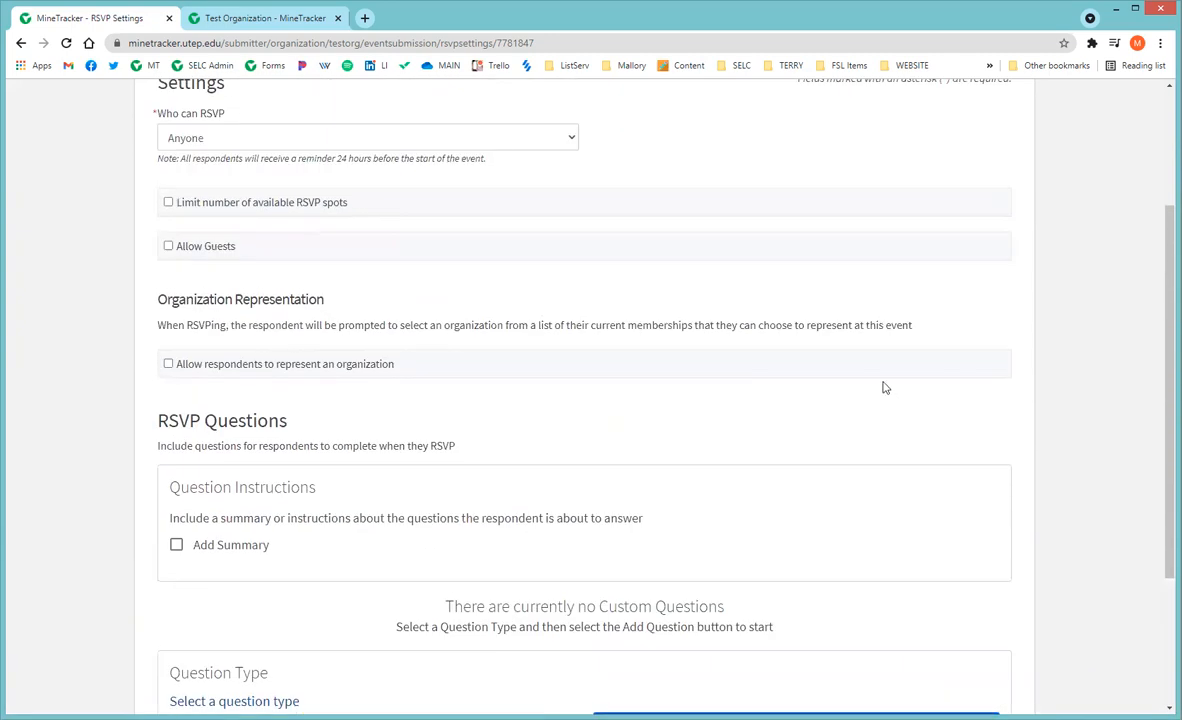
{"action": "scroll", "coordinate": [870, 370], "scroll_direction": "up", "scroll_amount": 2}
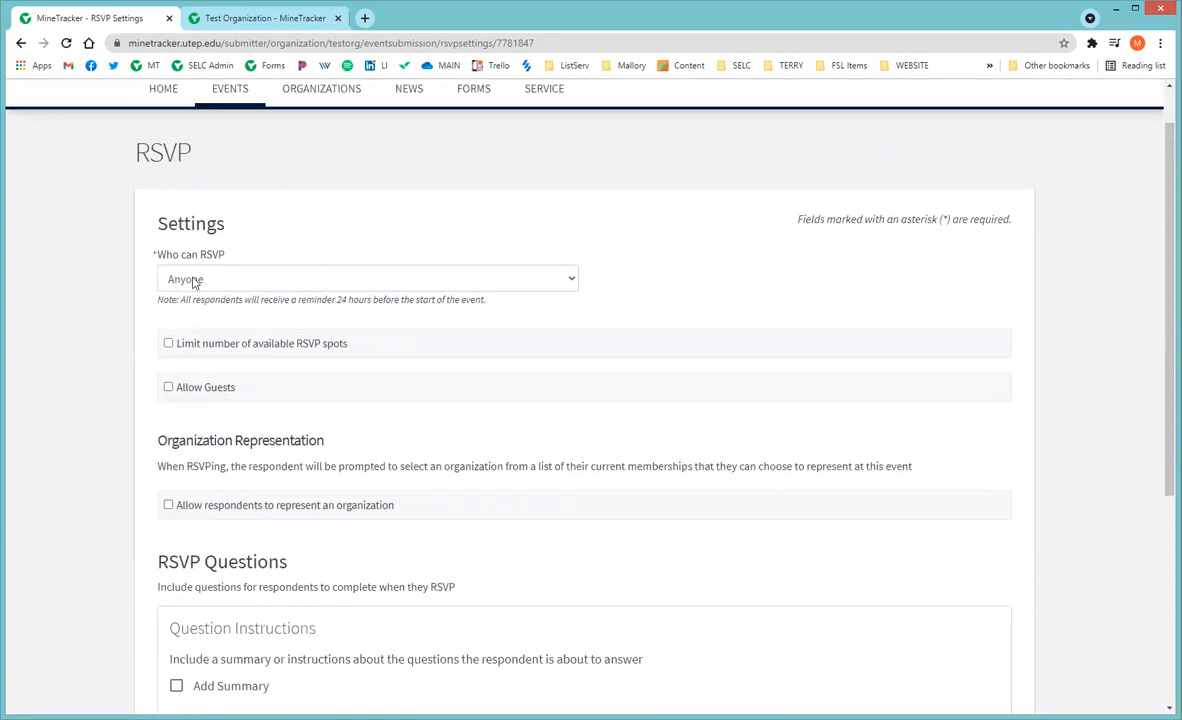
{"action": "scroll", "coordinate": [765, 287], "scroll_direction": "down", "scroll_amount": 5}
{"action": "scroll", "coordinate": [765, 287], "scroll_direction": "up", "scroll_amount": 1}
{"action": "scroll", "coordinate": [765, 287], "scroll_direction": "up", "scroll_amount": 3}
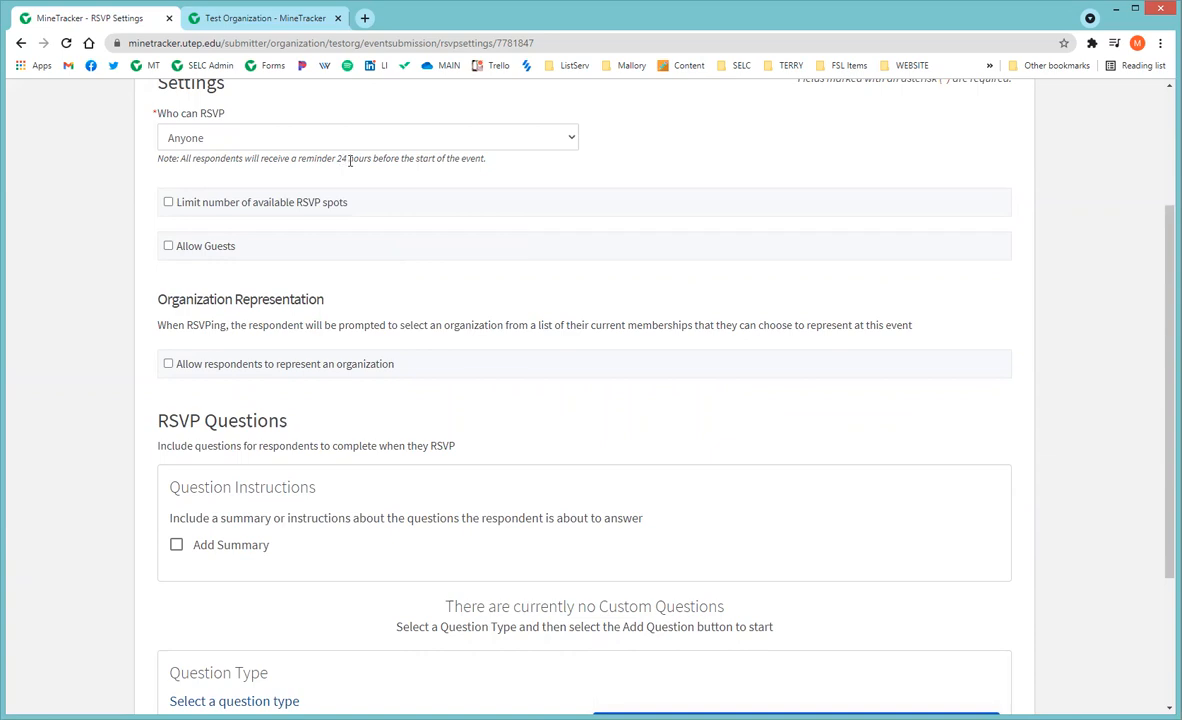
{"action": "scroll", "coordinate": [966, 175], "scroll_direction": "down", "scroll_amount": 3}
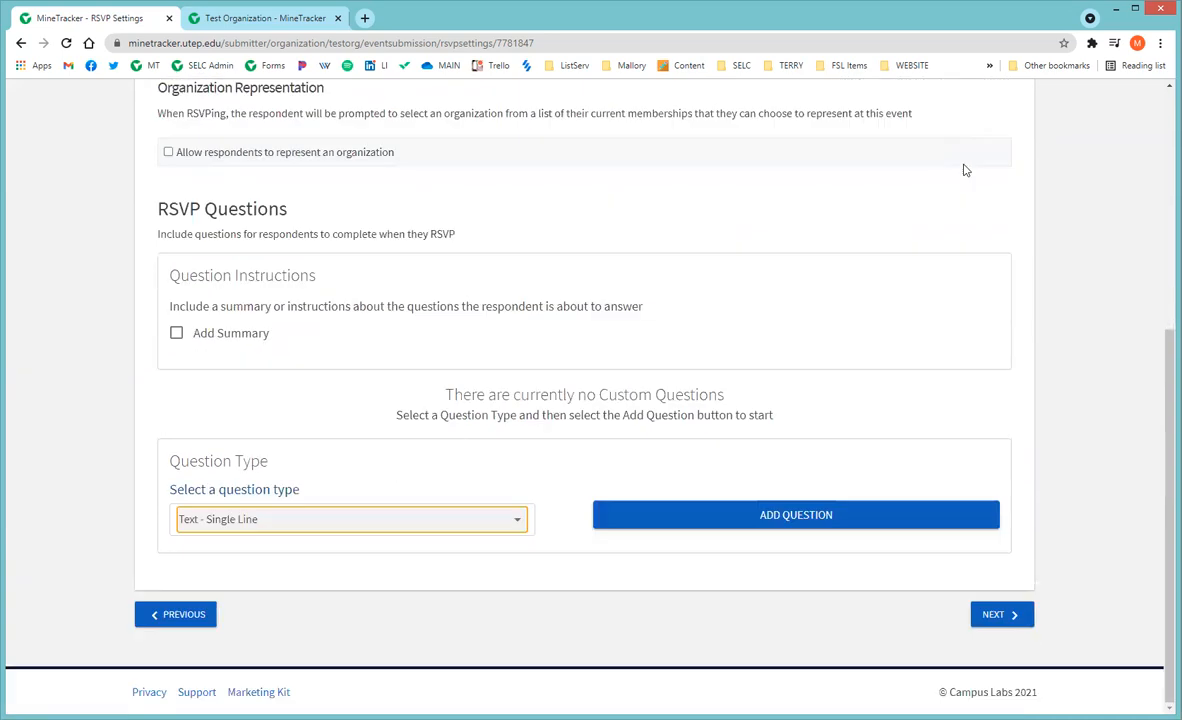
{"action": "left_click", "coordinate": [1005, 619]}
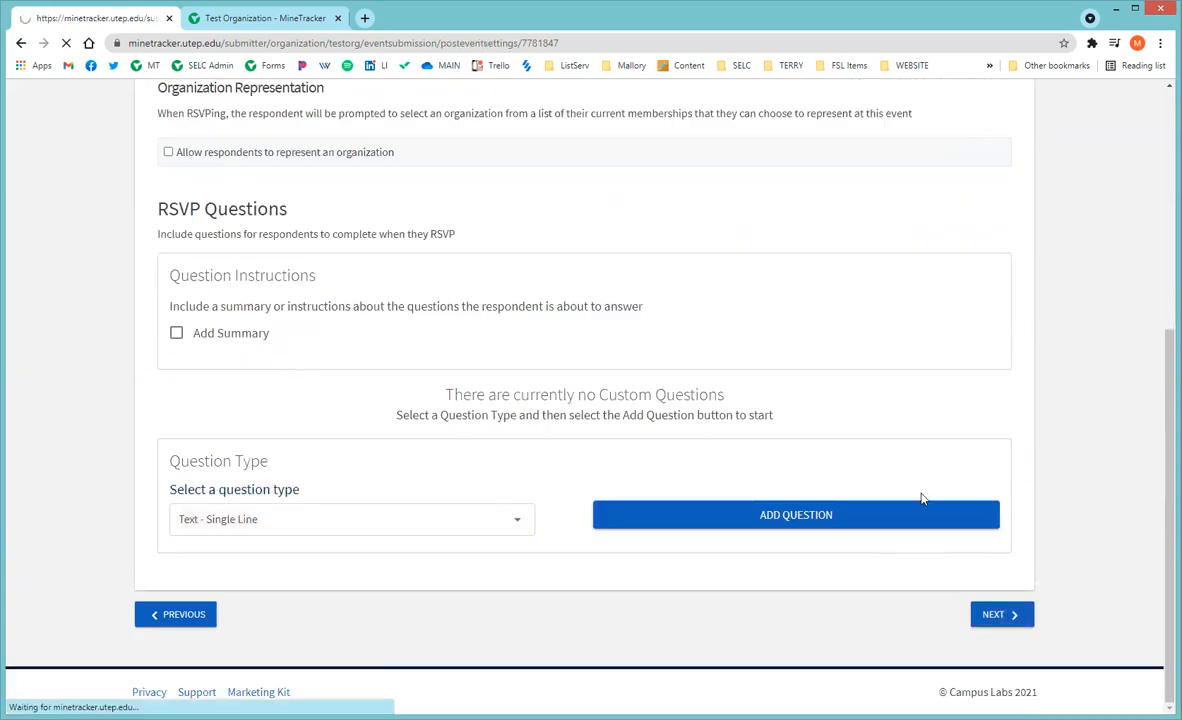
Review the post-event feedback options, leave them unchanged, and continue to the event cover photo.
{"action": "scroll", "coordinate": [800, 335], "scroll_direction": "down", "scroll_amount": 2}
{"action": "scroll", "coordinate": [797, 332], "scroll_direction": "up", "scroll_amount": 1}
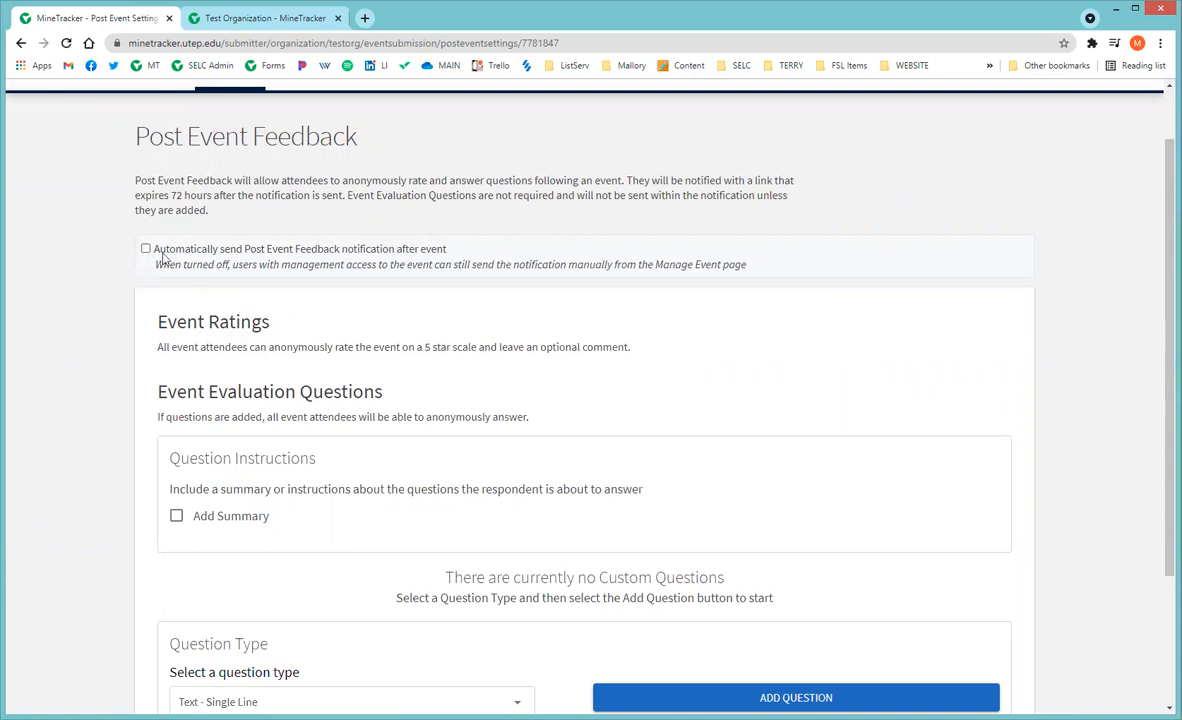
{"action": "scroll", "coordinate": [591, 415], "scroll_direction": "down", "scroll_amount": 2}
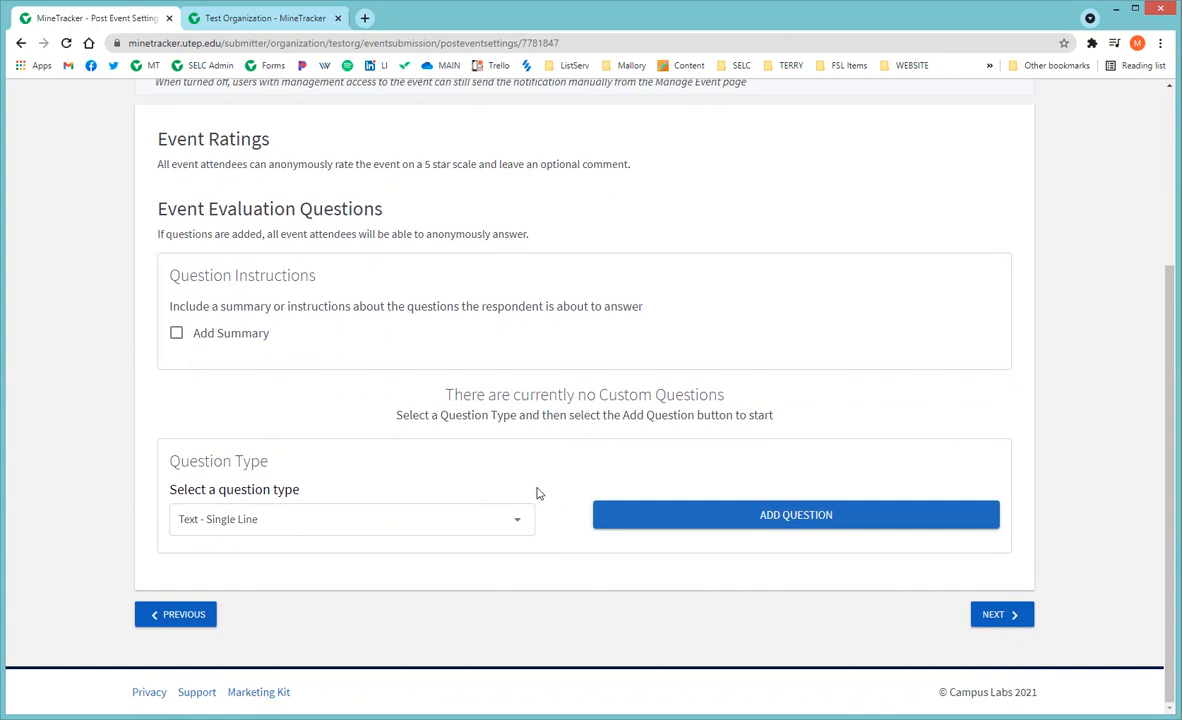
{"action": "scroll", "coordinate": [520, 420], "scroll_direction": "up", "scroll_amount": 1}
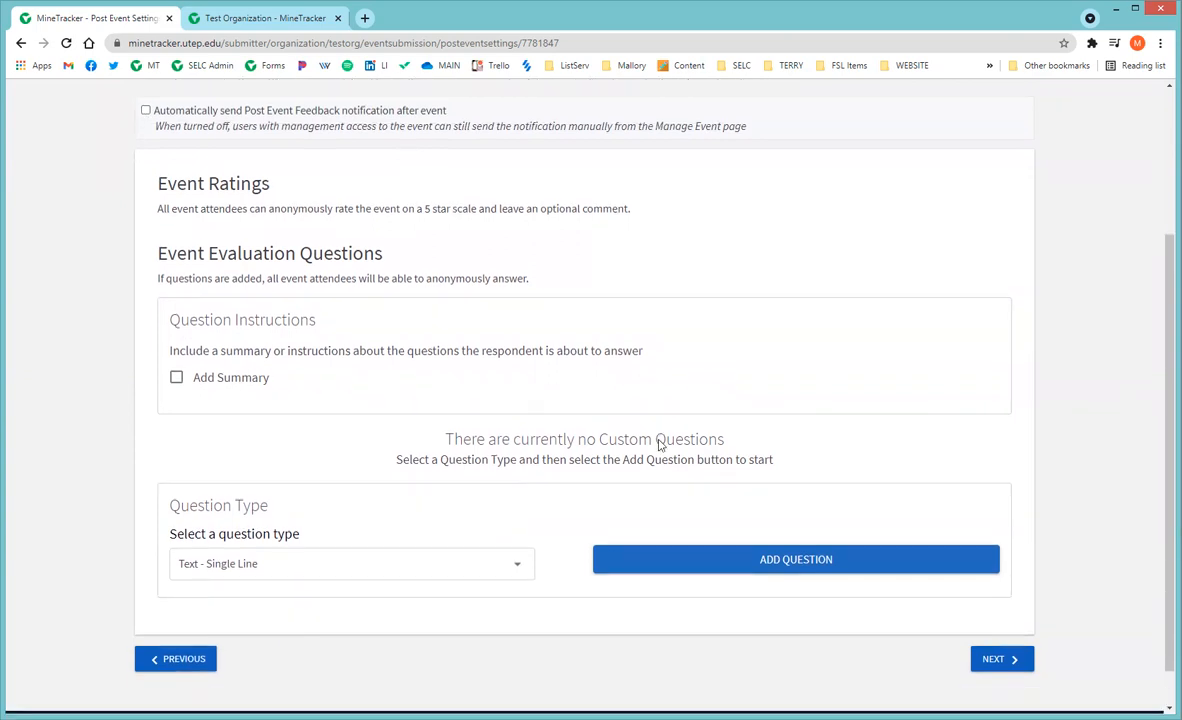
{"action": "scroll", "coordinate": [655, 445], "scroll_direction": "down", "scroll_amount": 1}
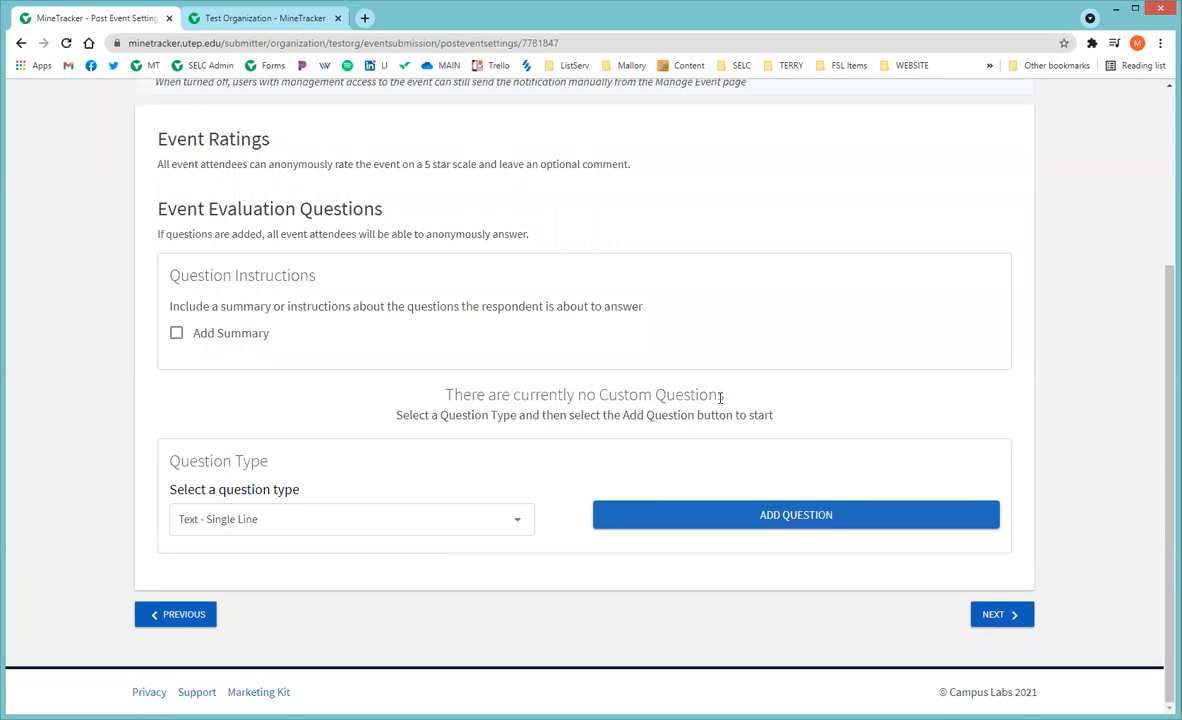
{"action": "left_click", "coordinate": [999, 616]}
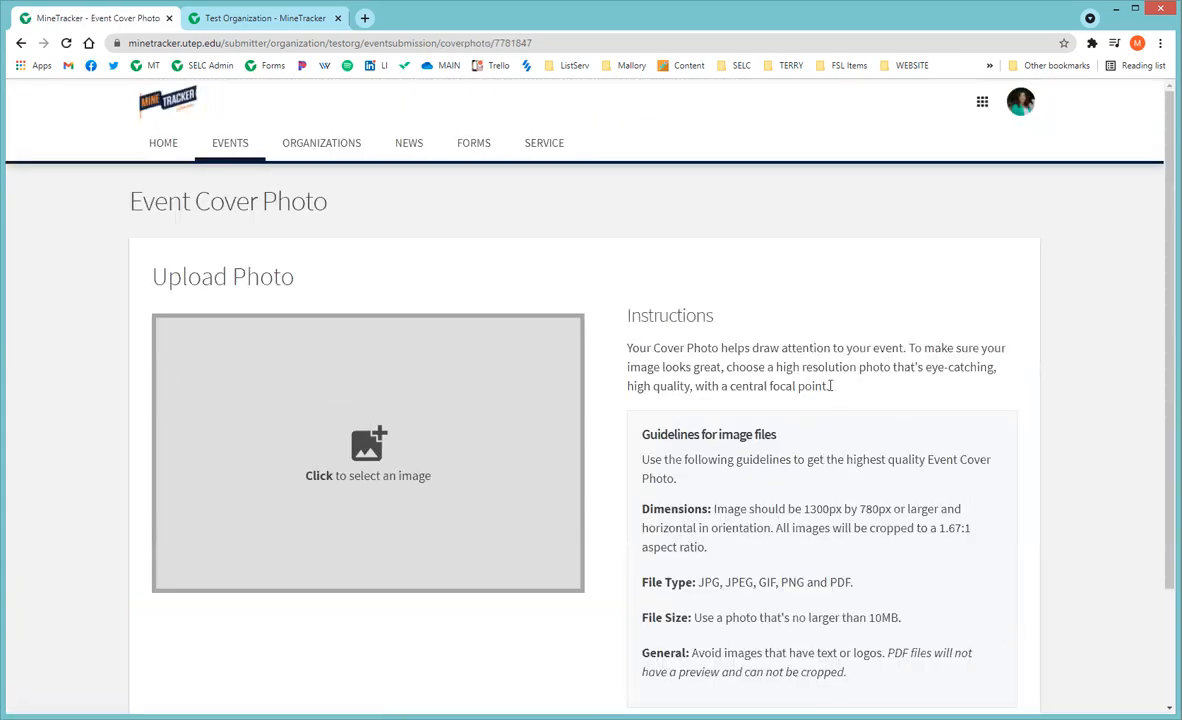
Upload the image SEL_MineTracker101_21_Summer_Email from the Desktop as the event cover photo.
{"action": "scroll", "coordinate": [819, 364], "scroll_direction": "down", "scroll_amount": 2}
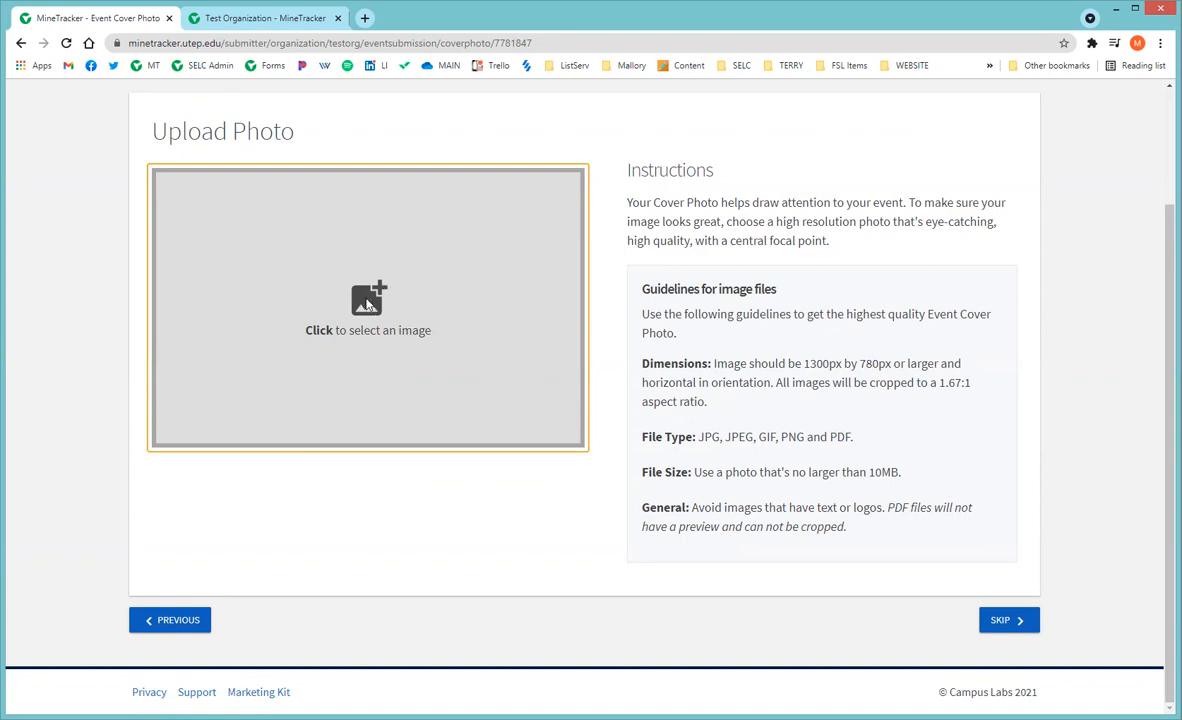
{"action": "left_click", "coordinate": [368, 305]}
{"action": "left_click", "coordinate": [98, 219]}
{"action": "left_click_drag", "start_coordinate": [378, 217], "coordinate": [380, 590]}
{"action": "left_click", "coordinate": [282, 415]}
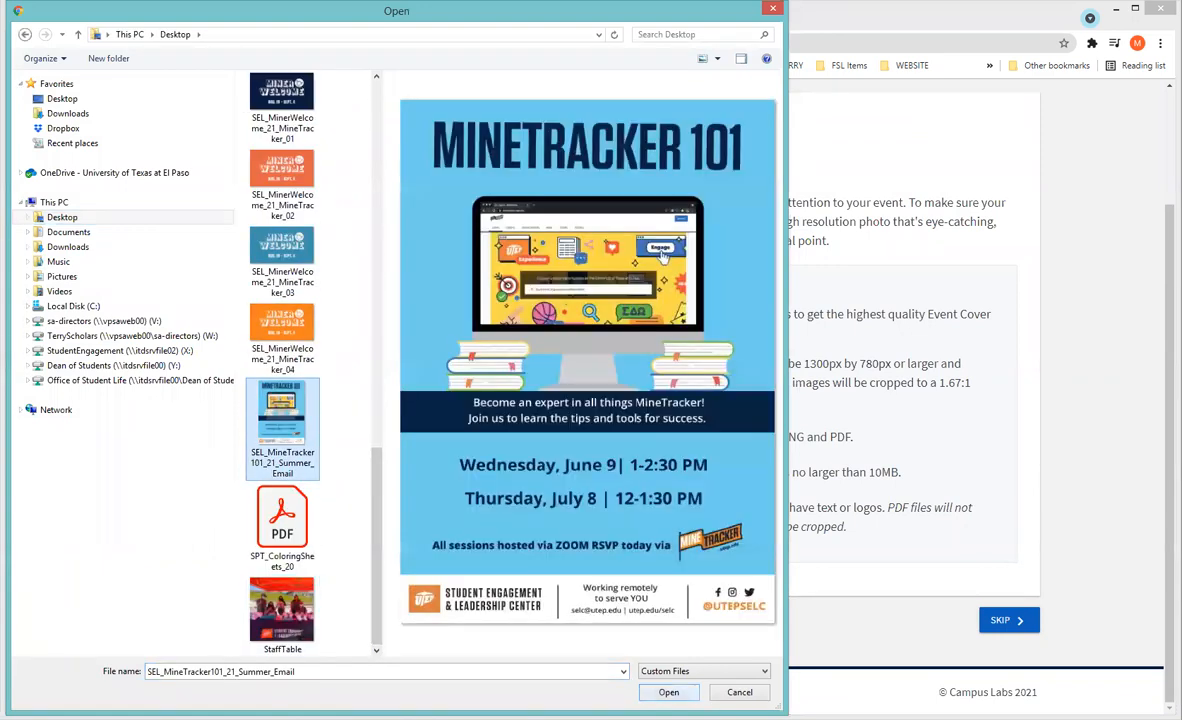
{"action": "left_click", "coordinate": [669, 692]}
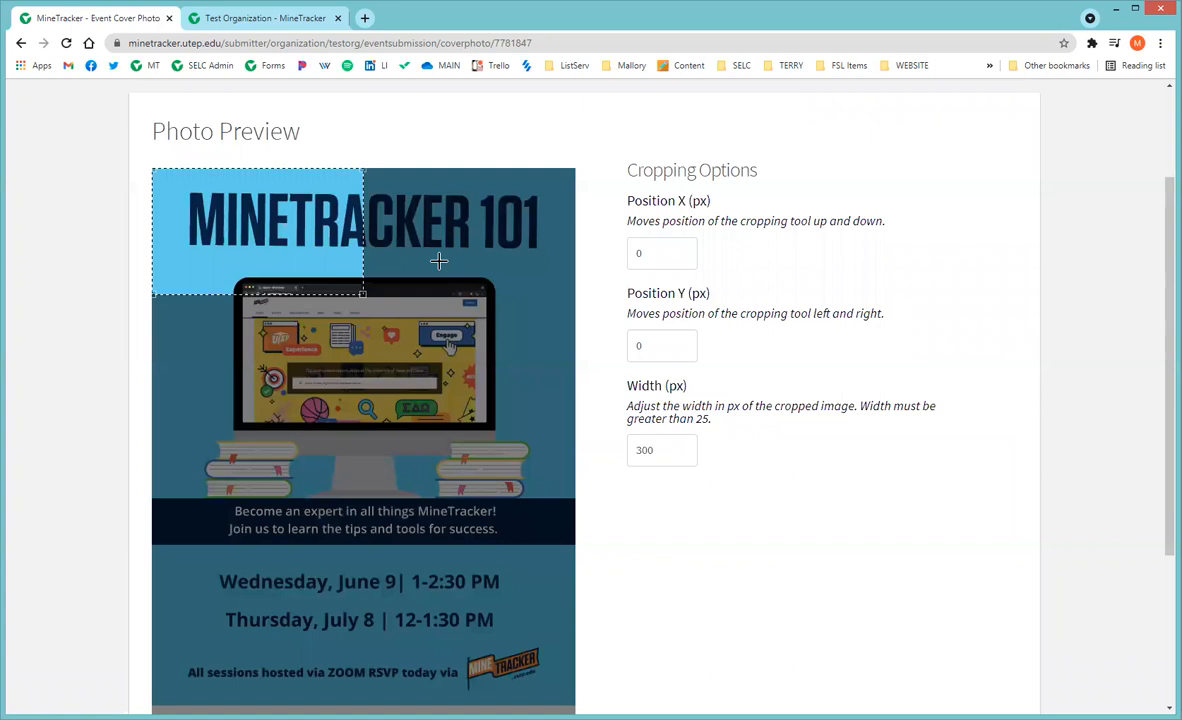
Crop the cover photo to a width of 600 px at Position X 0 and Position Y 35.
{"action": "scroll", "coordinate": [439, 261], "scroll_direction": "down", "scroll_amount": 1}
{"action": "left_click_drag", "start_coordinate": [362, 223], "coordinate": [593, 368]}
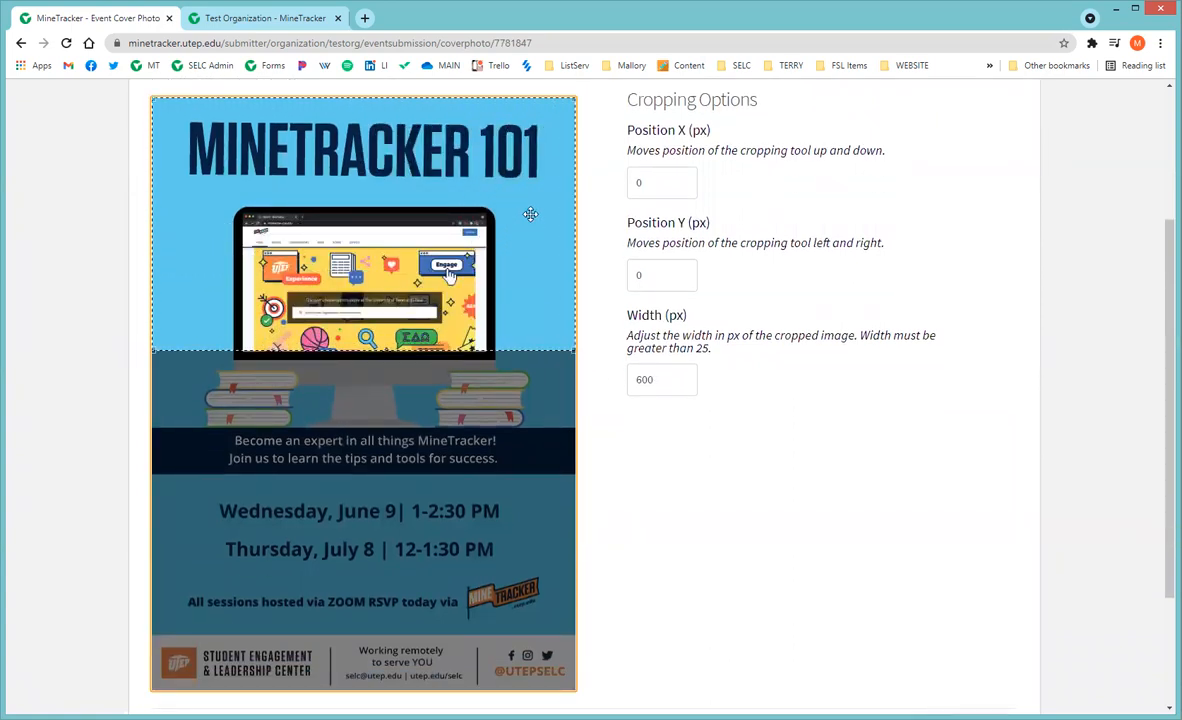
{"action": "left_click_drag", "start_coordinate": [530, 216], "coordinate": [531, 238]}
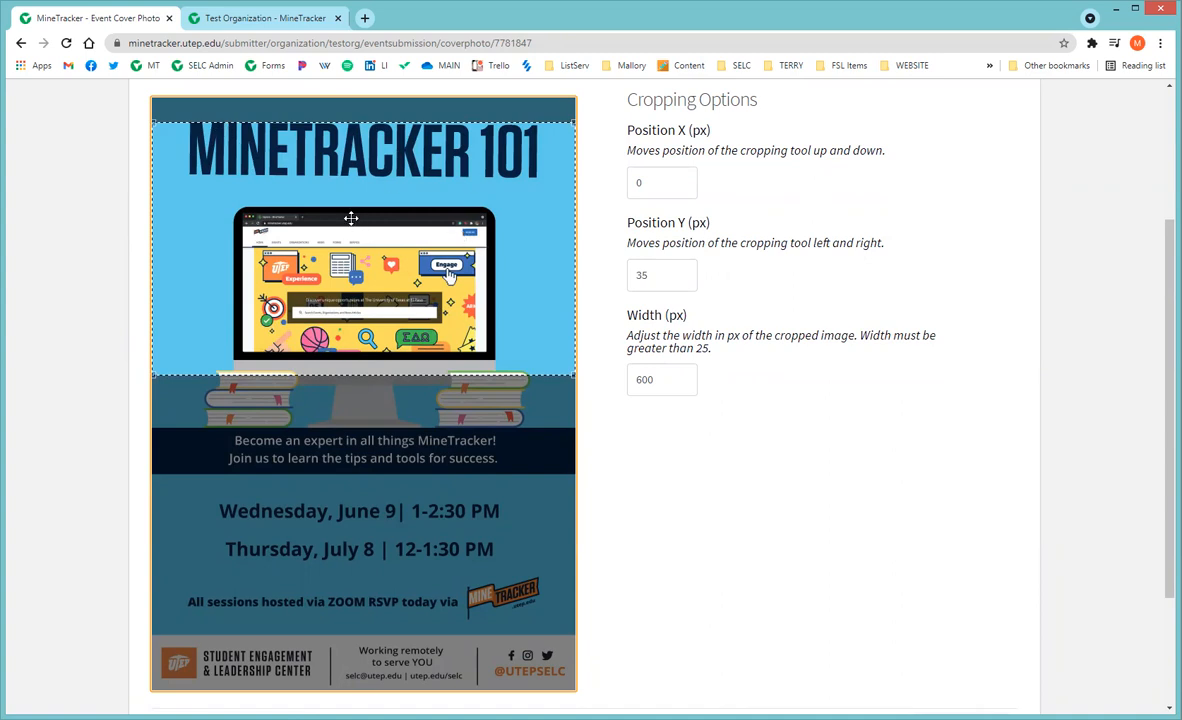
{"action": "scroll", "coordinate": [886, 264], "scroll_direction": "down", "scroll_amount": 3}
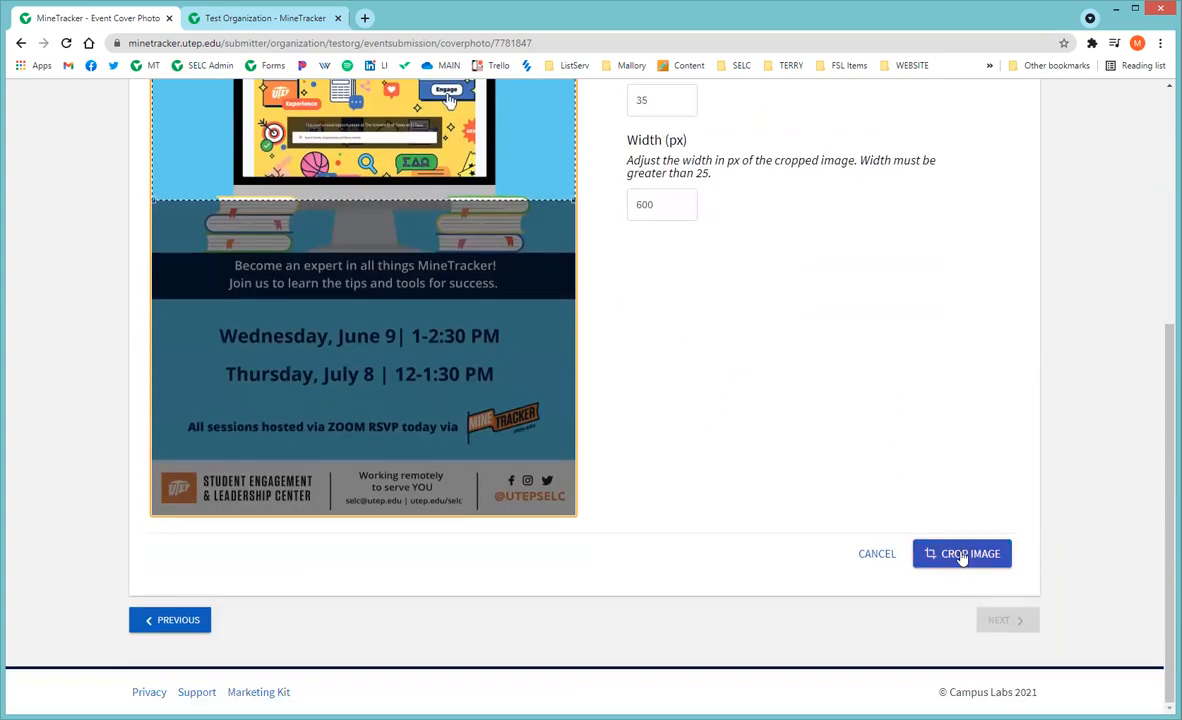
{"action": "left_click", "coordinate": [965, 556]}
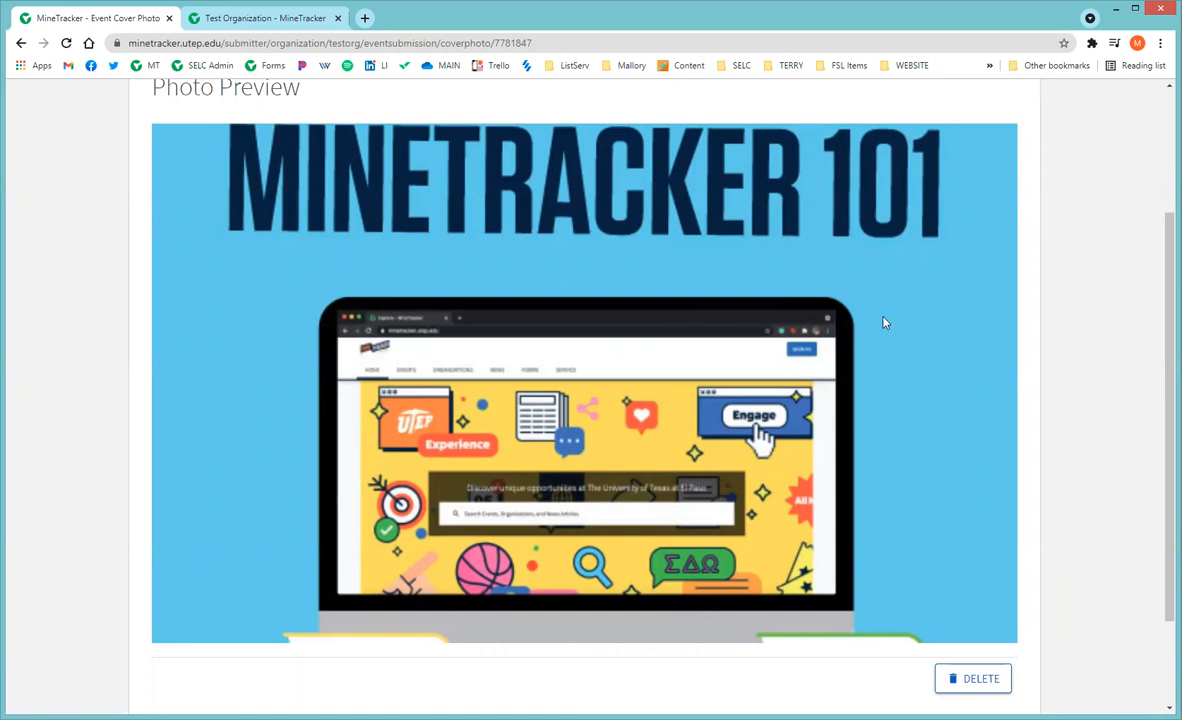
Continue to the custom fields and submit University Department as the organization type.
{"action": "scroll", "coordinate": [1000, 332], "scroll_direction": "down", "scroll_amount": 2}
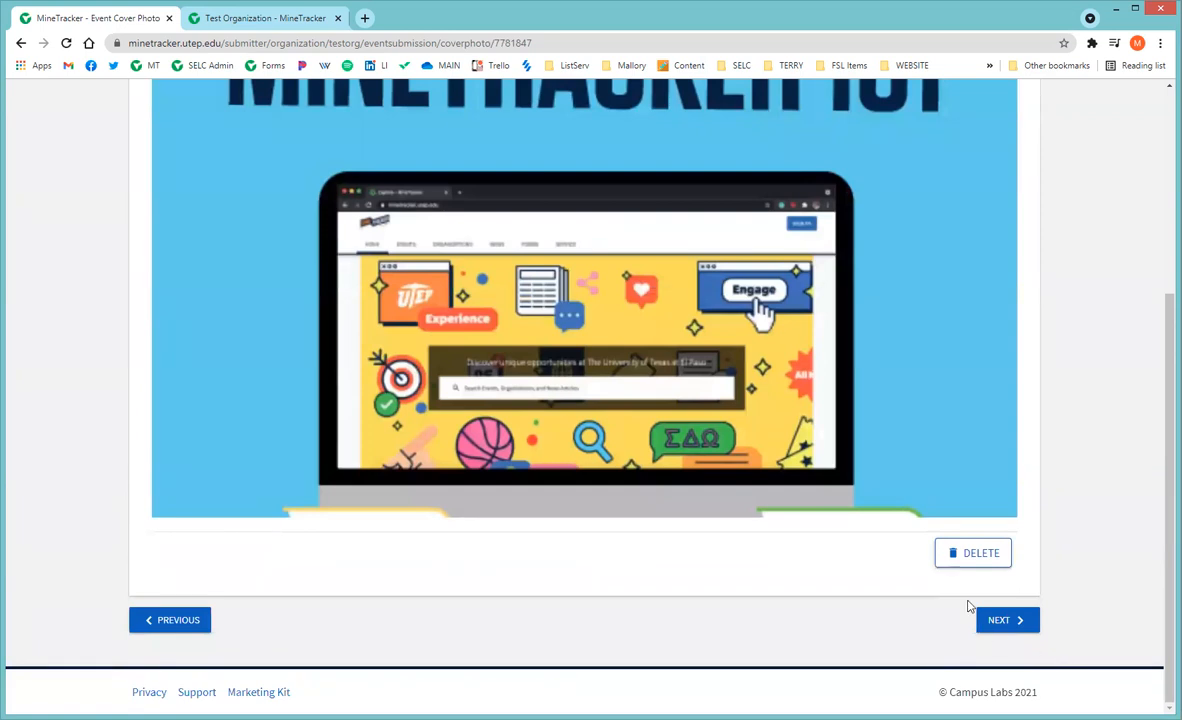
{"action": "left_click", "coordinate": [1017, 622]}
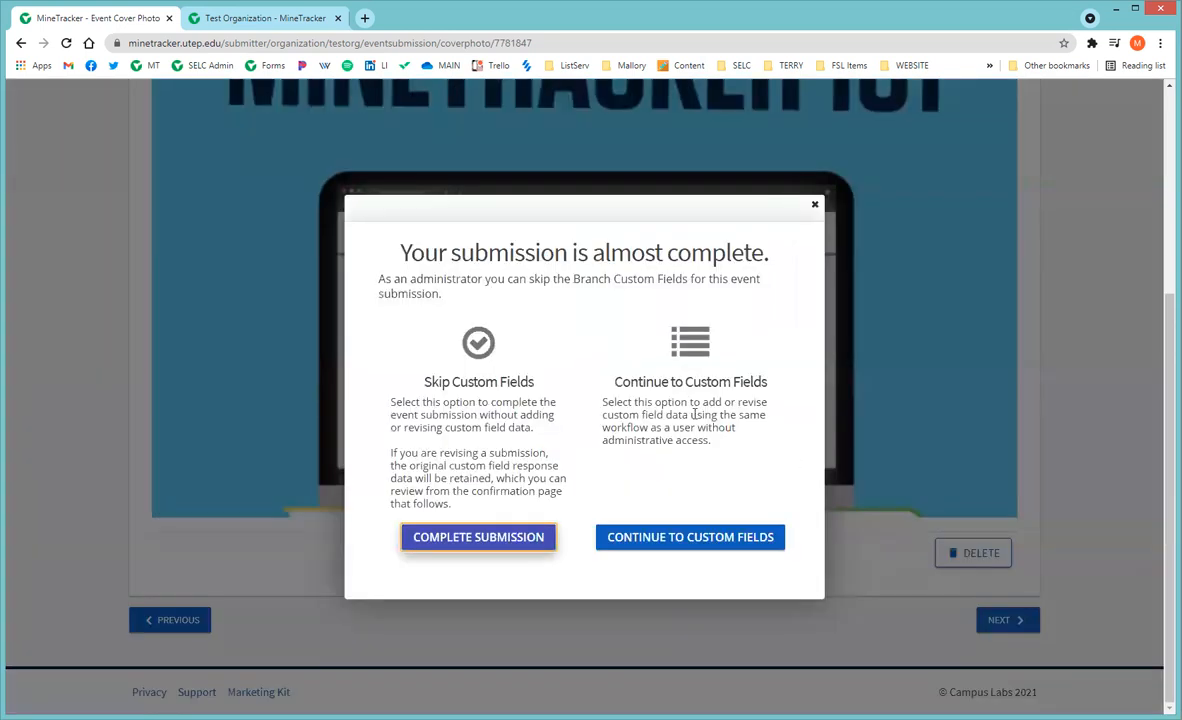
{"action": "left_click", "coordinate": [663, 540]}
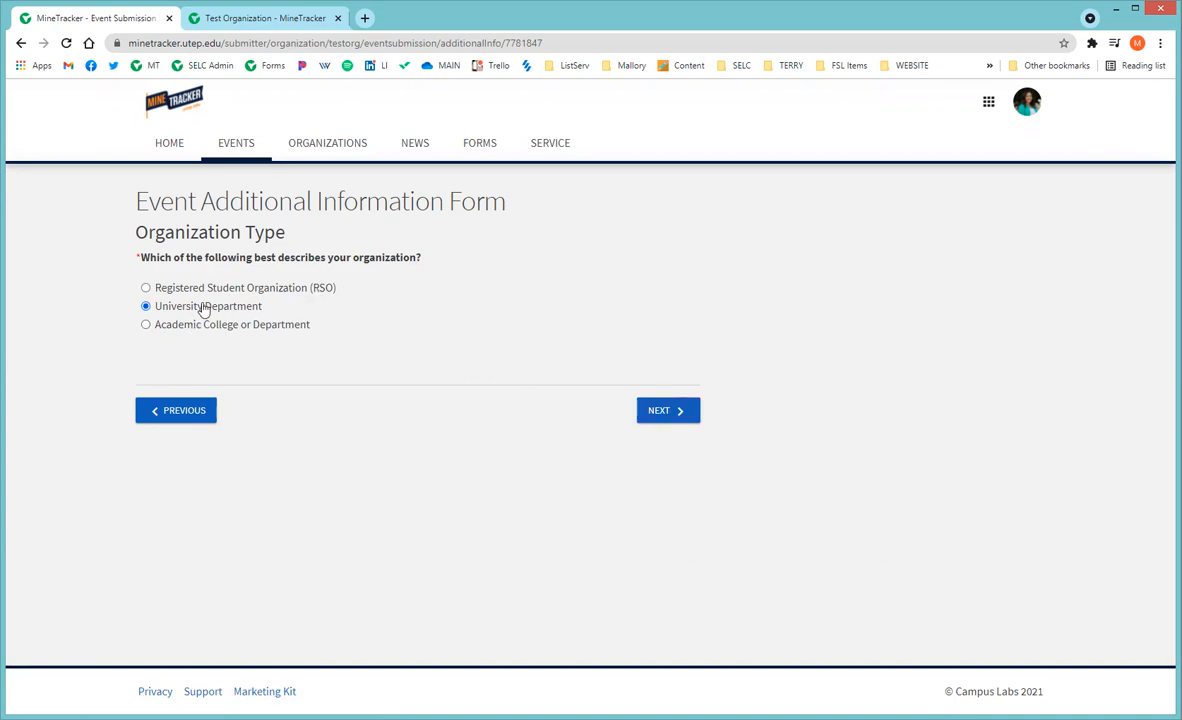
{"action": "left_click", "coordinate": [660, 409]}
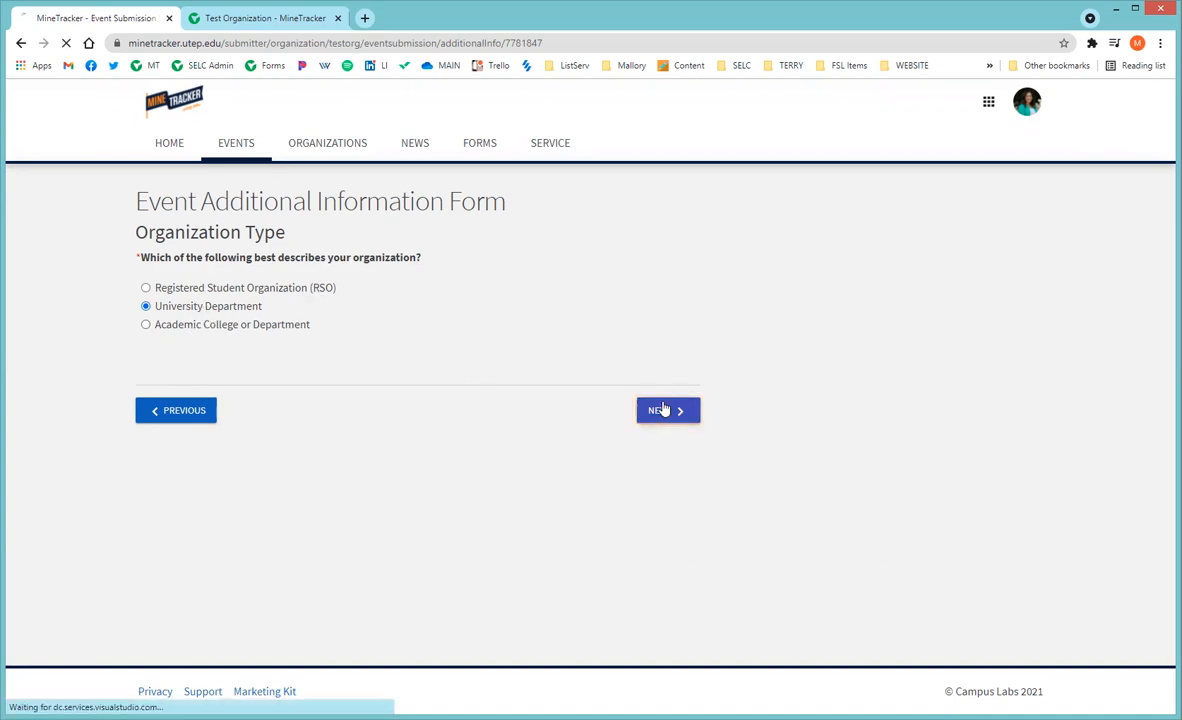
Acknowledge having read and understood the Important Information, continue to the submission review, and submit the event with auto-approved status.
{"action": "scroll", "coordinate": [553, 307], "scroll_direction": "down", "scroll_amount": 1}
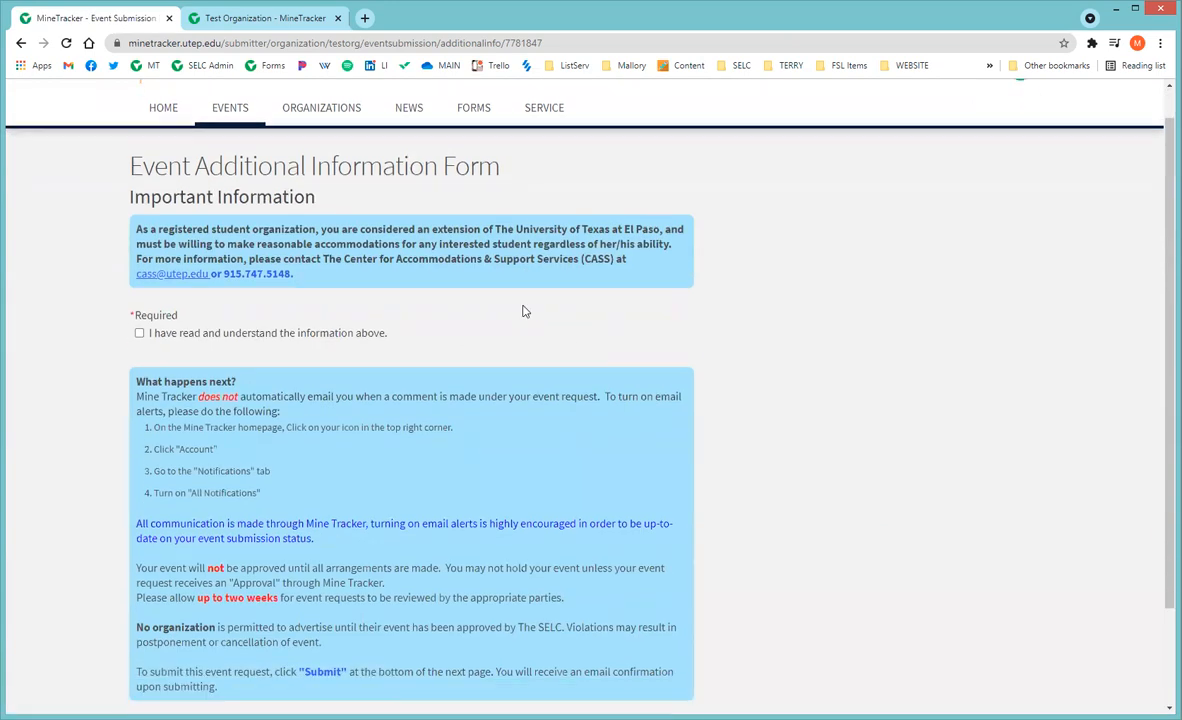
{"action": "scroll", "coordinate": [358, 332], "scroll_direction": "down", "scroll_amount": 1}
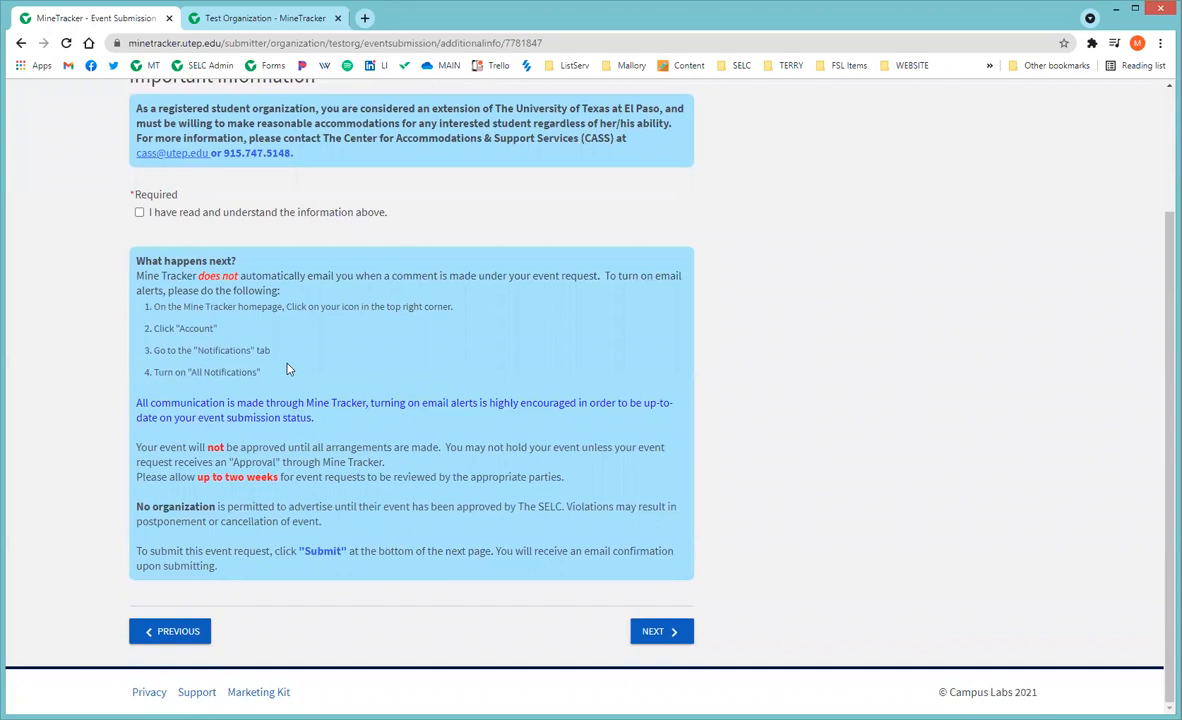
{"action": "scroll", "coordinate": [285, 355], "scroll_direction": "up", "scroll_amount": 1}
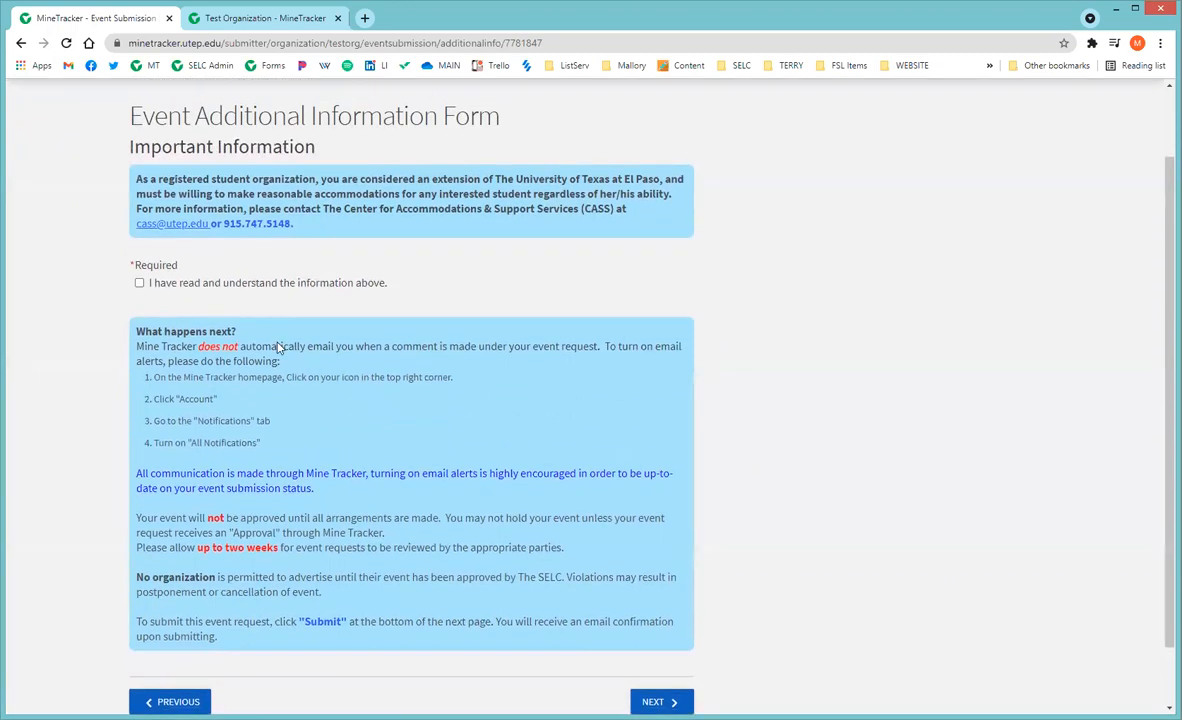
{"action": "left_click", "coordinate": [139, 283]}
{"action": "scroll", "coordinate": [620, 280], "scroll_direction": "down", "scroll_amount": 1}
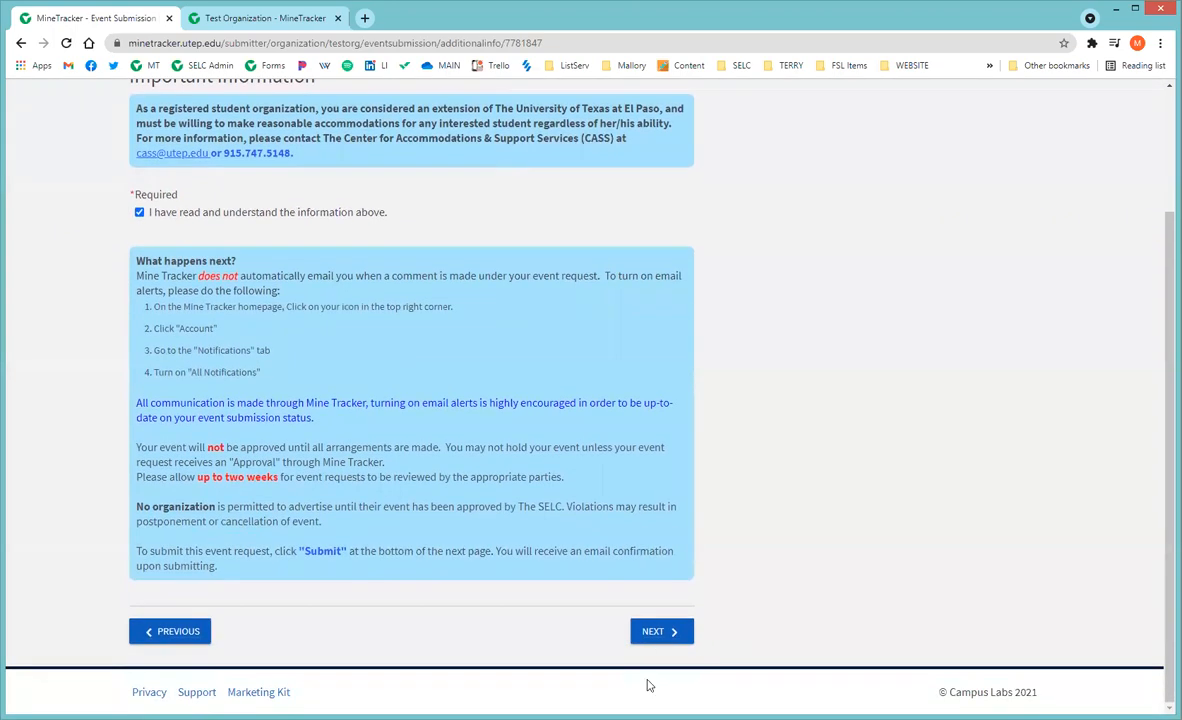
{"action": "left_click", "coordinate": [660, 636]}
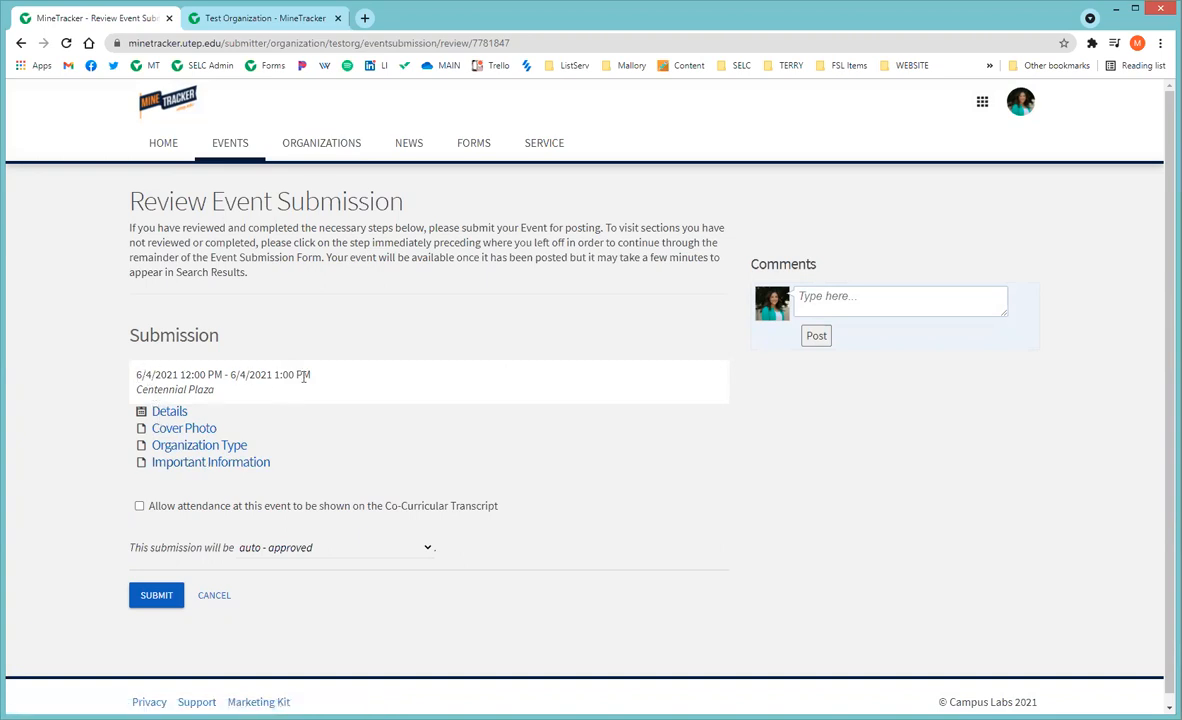
{"action": "scroll", "coordinate": [150, 391], "scroll_direction": "down", "scroll_amount": 1}
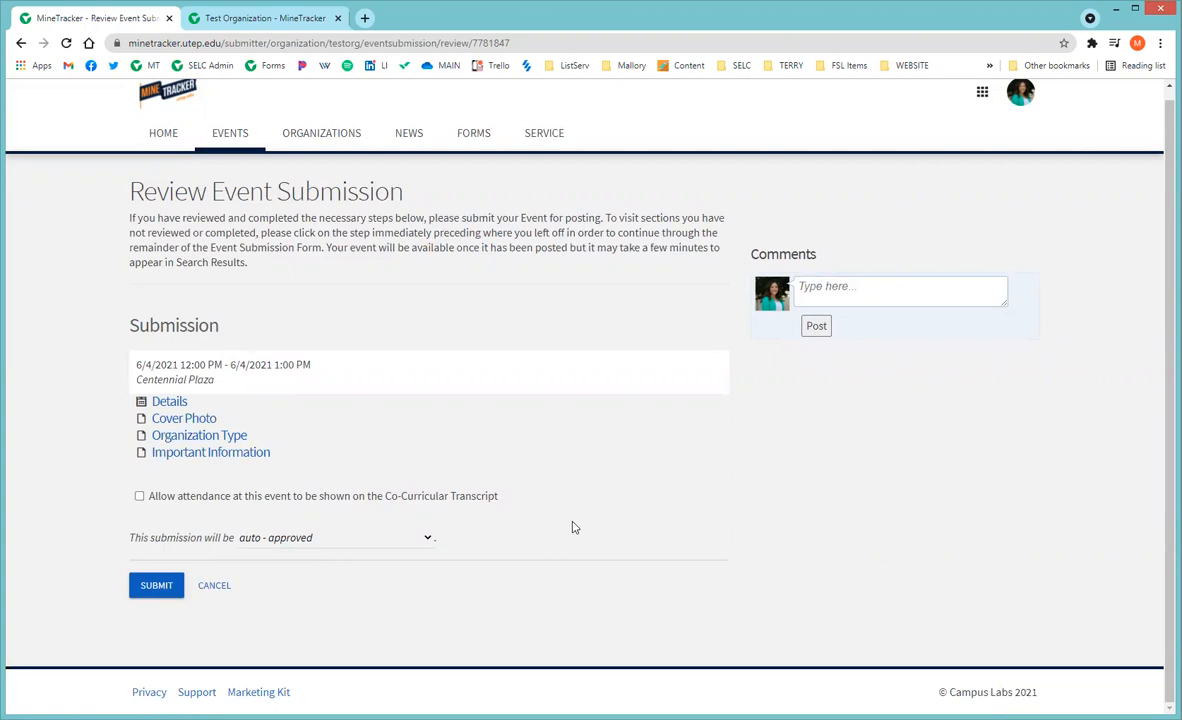
{"action": "left_click", "coordinate": [155, 586]}
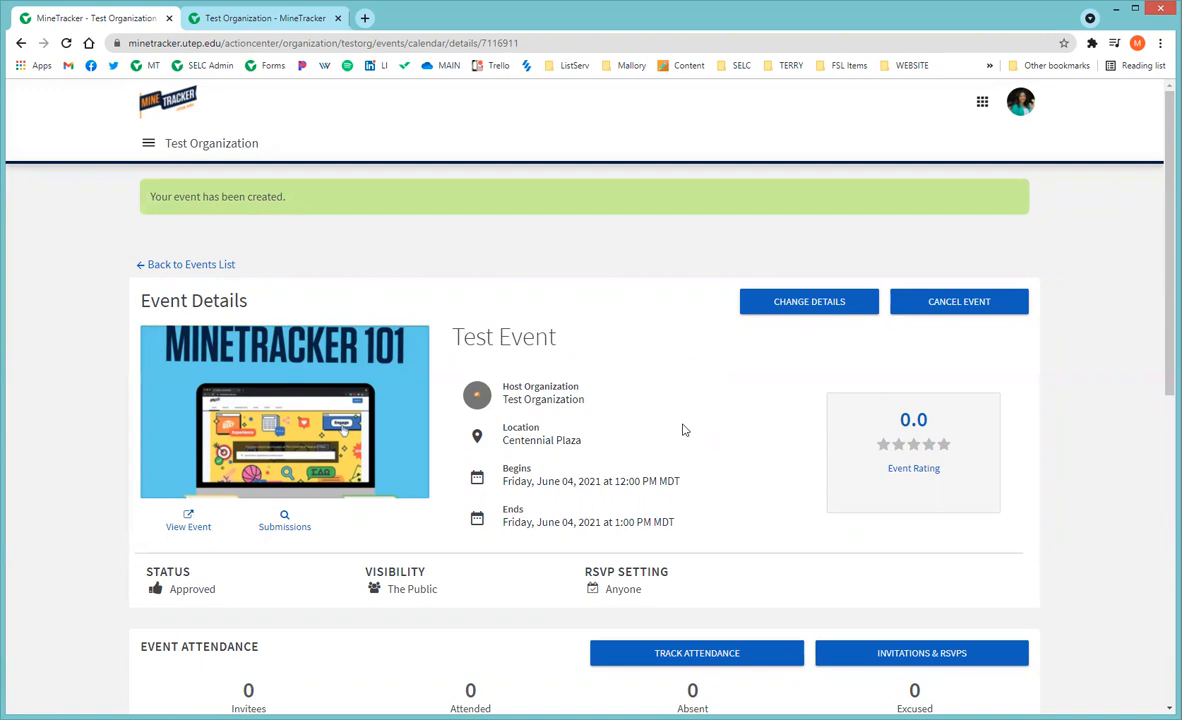
Examine the created event's page, covering its details, attendance options, access code and URL, post-event feedback and assigned path items.
{"action": "scroll", "coordinate": [675, 420], "scroll_direction": "down", "scroll_amount": 2}
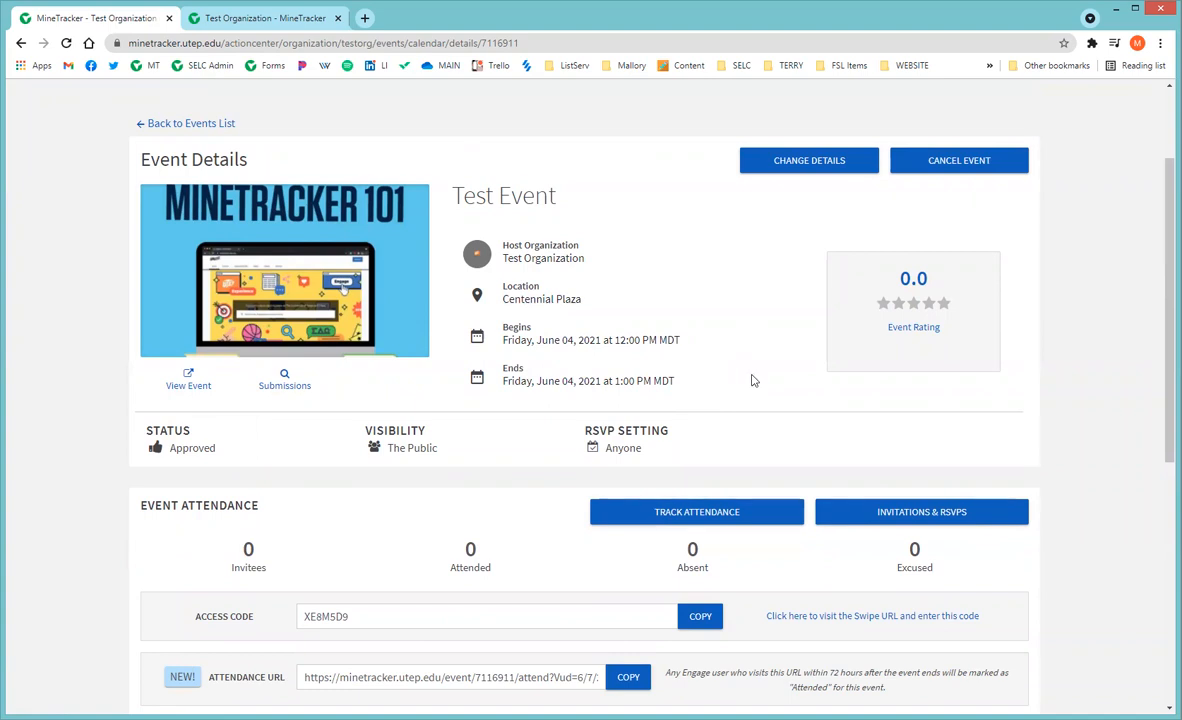
{"action": "scroll", "coordinate": [693, 344], "scroll_direction": "up", "scroll_amount": 2}
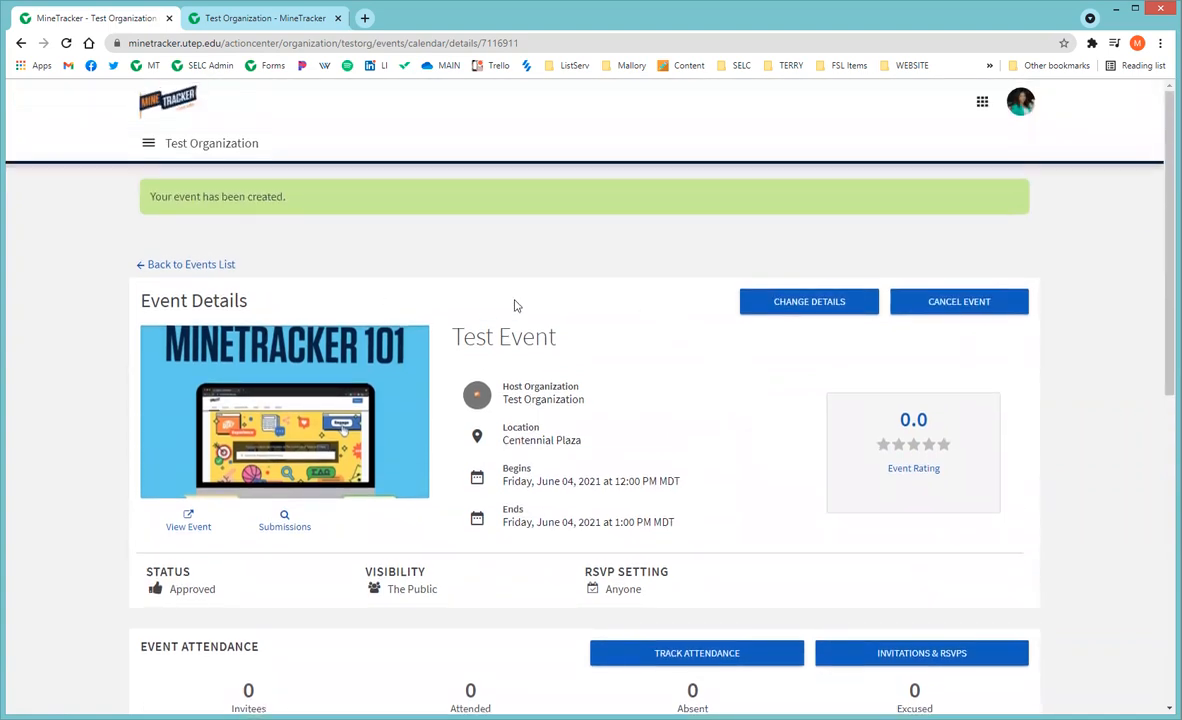
{"action": "scroll", "coordinate": [622, 314], "scroll_direction": "down", "scroll_amount": 3}
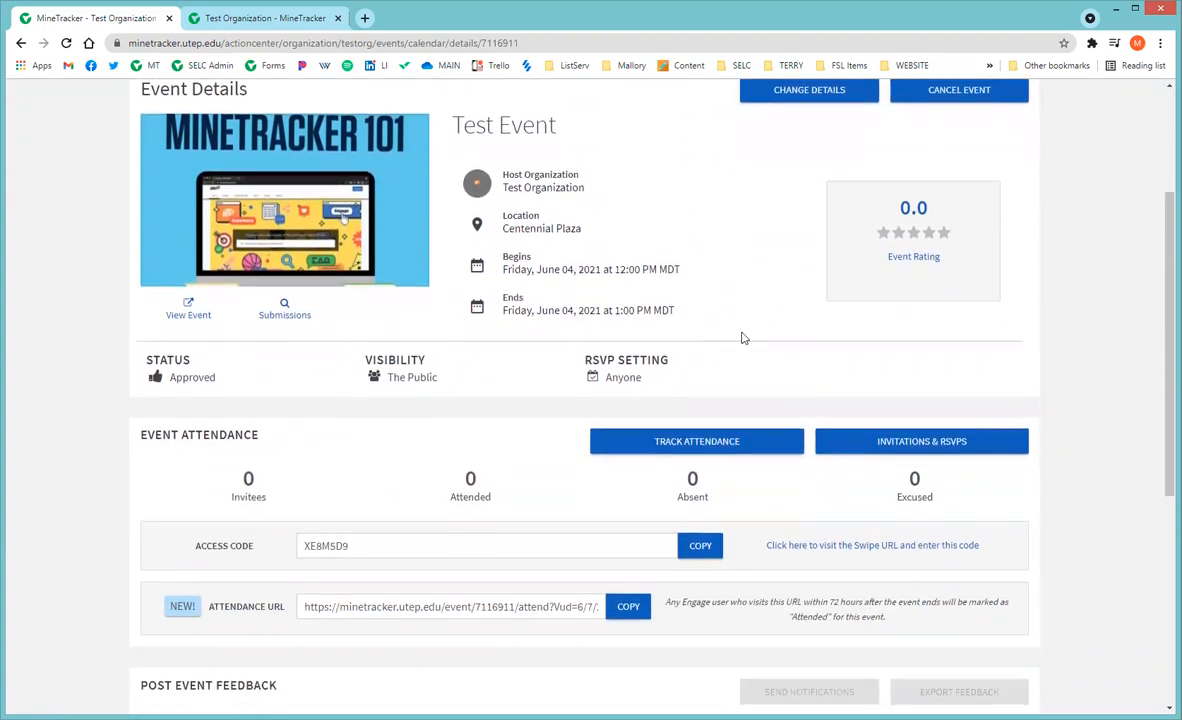
{"action": "scroll", "coordinate": [790, 200], "scroll_direction": "down", "scroll_amount": 2}
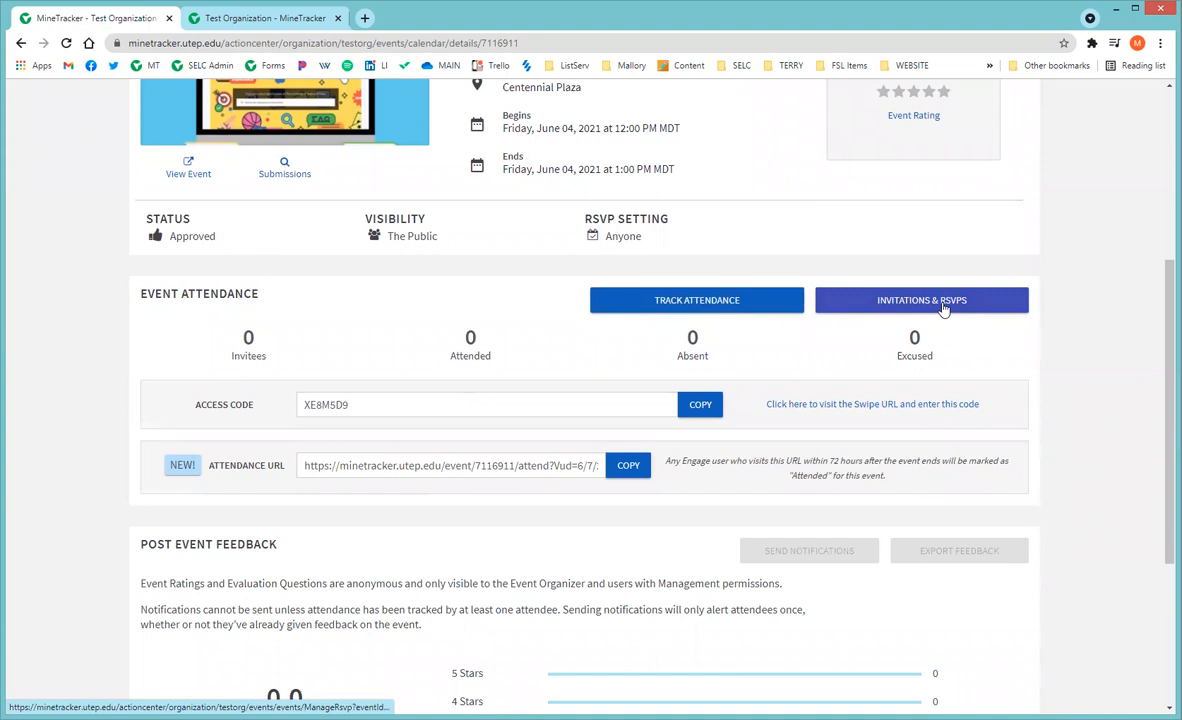
{"action": "scroll", "coordinate": [930, 314], "scroll_direction": "down", "scroll_amount": 4}
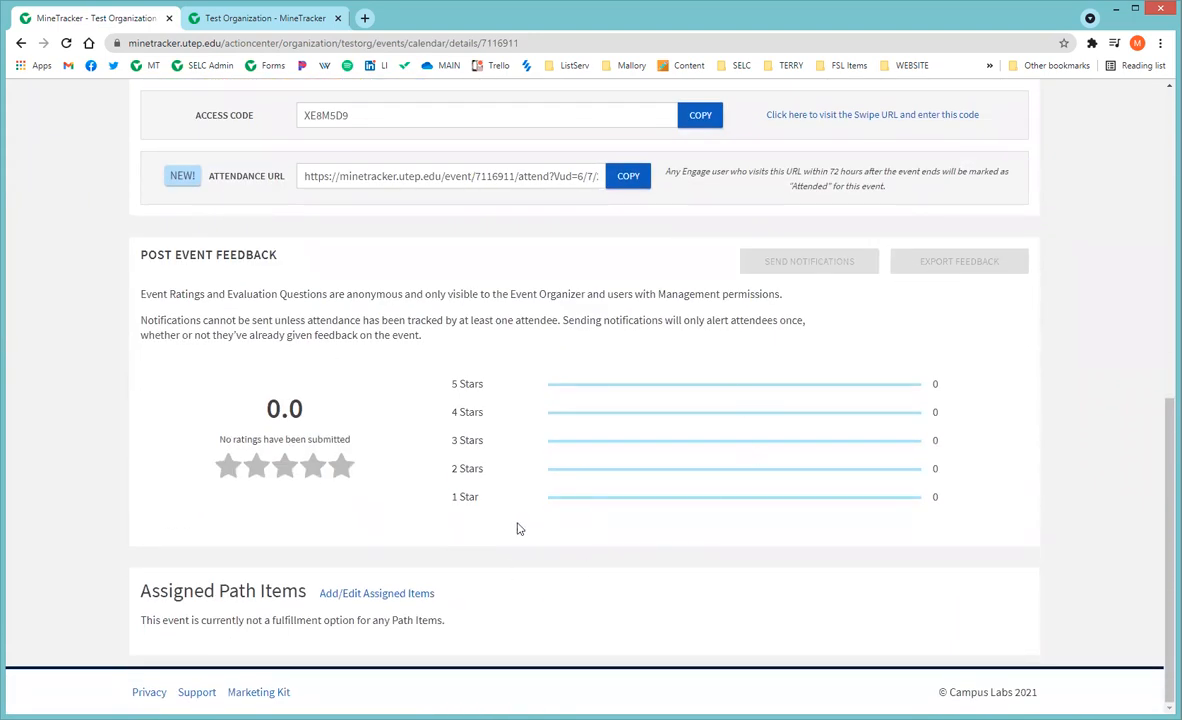
{"action": "scroll", "coordinate": [664, 353], "scroll_direction": "up", "scroll_amount": 1}
{"action": "scroll", "coordinate": [664, 353], "scroll_direction": "up", "scroll_amount": 8}
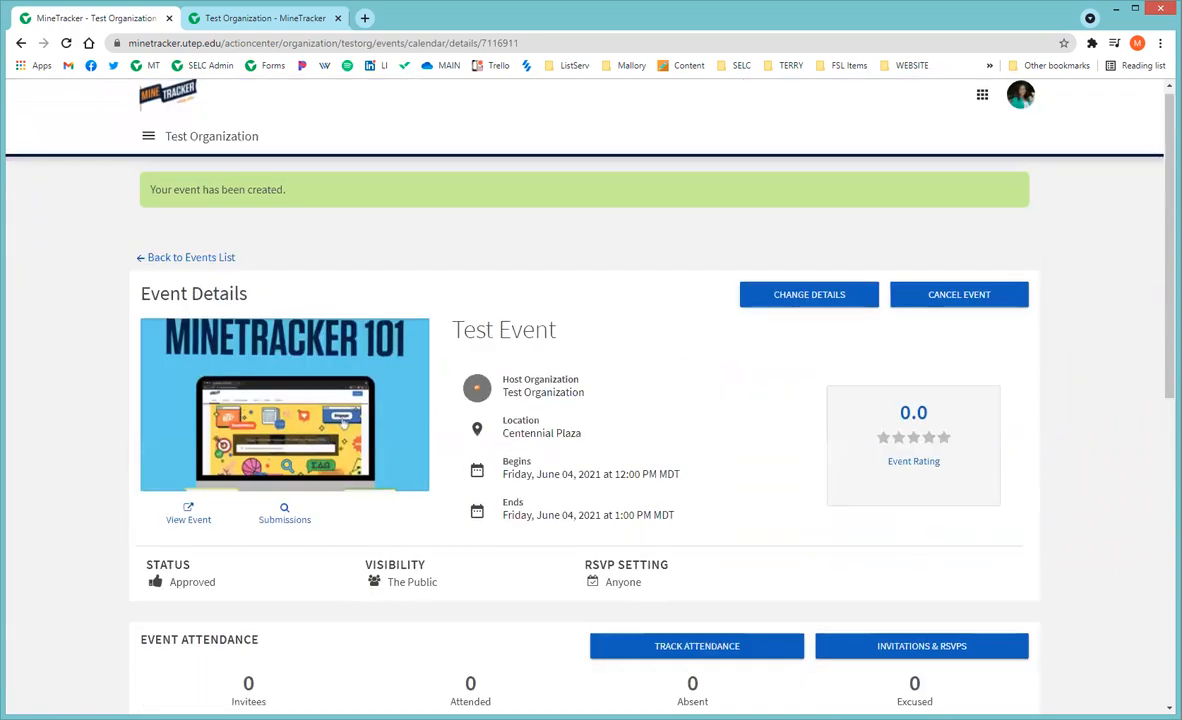